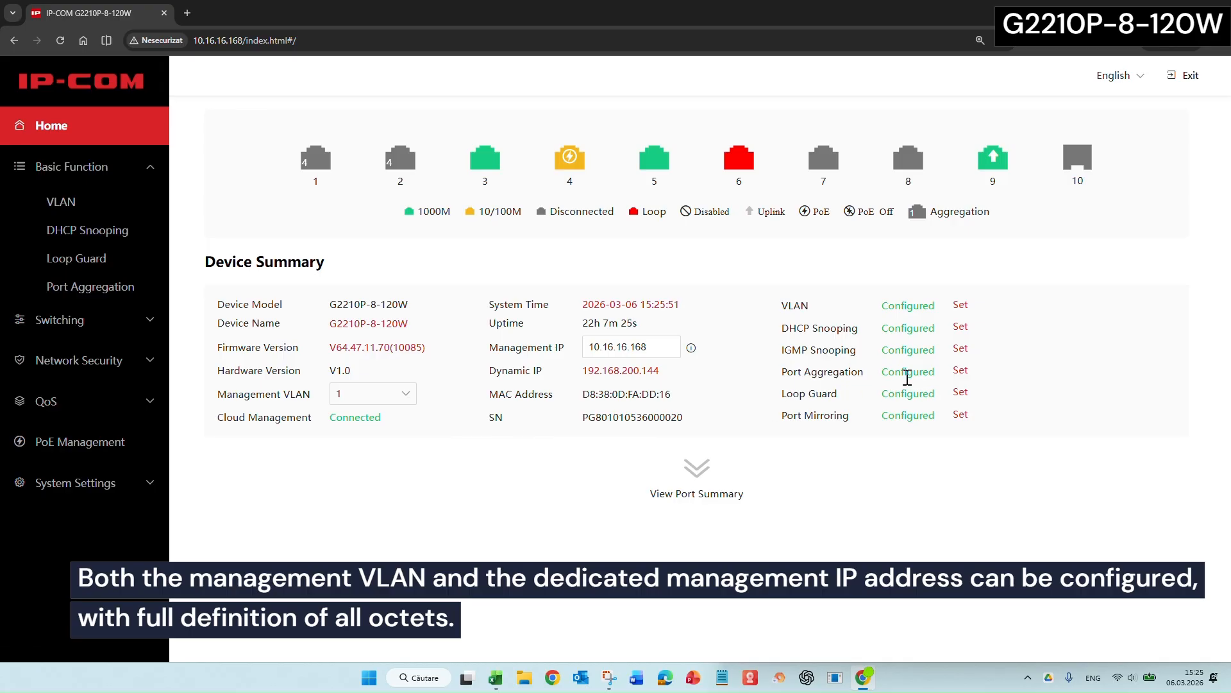
- Review the port summary table, follow the IGMP Snooping setting link from the device summary, and return to the home page
click(706, 470)
scroll(706, 471, down, 4)
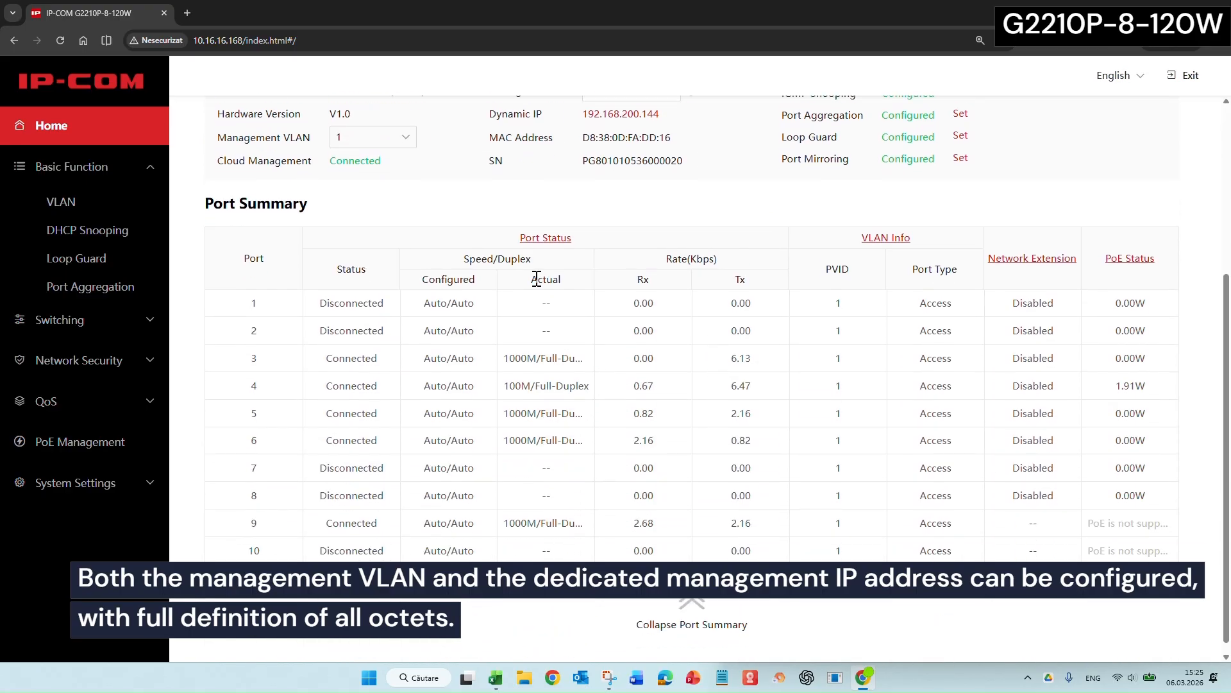
scroll(955, 279, up, 3)
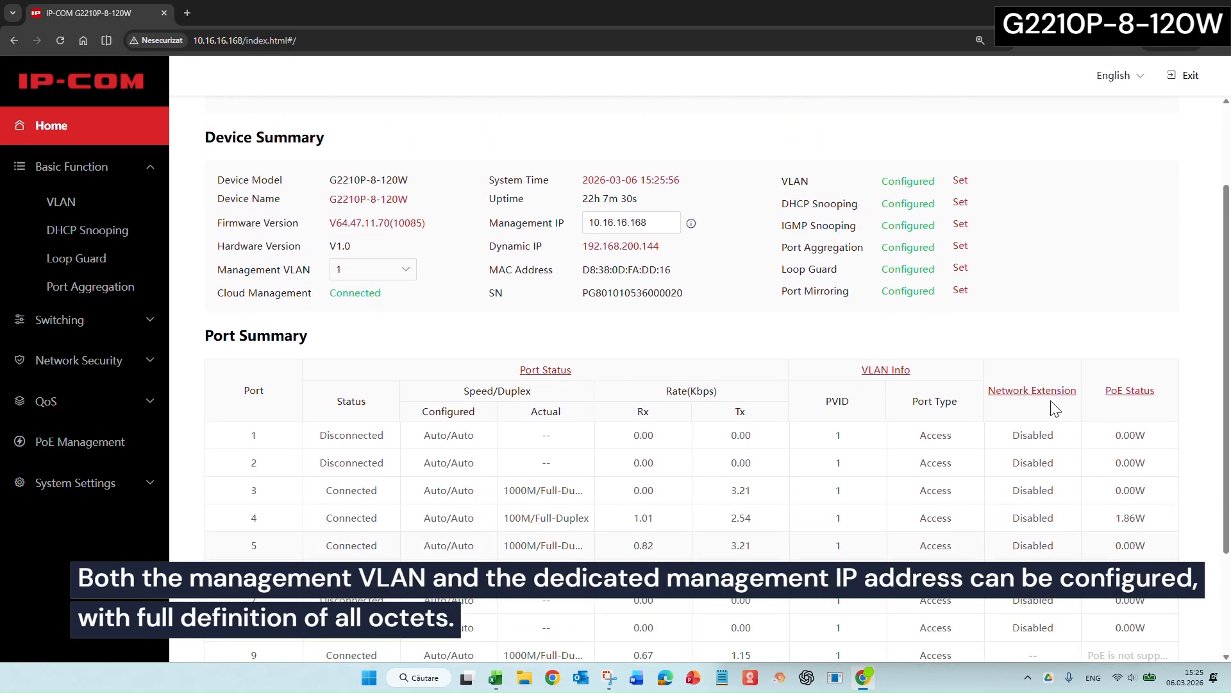
click(961, 283)
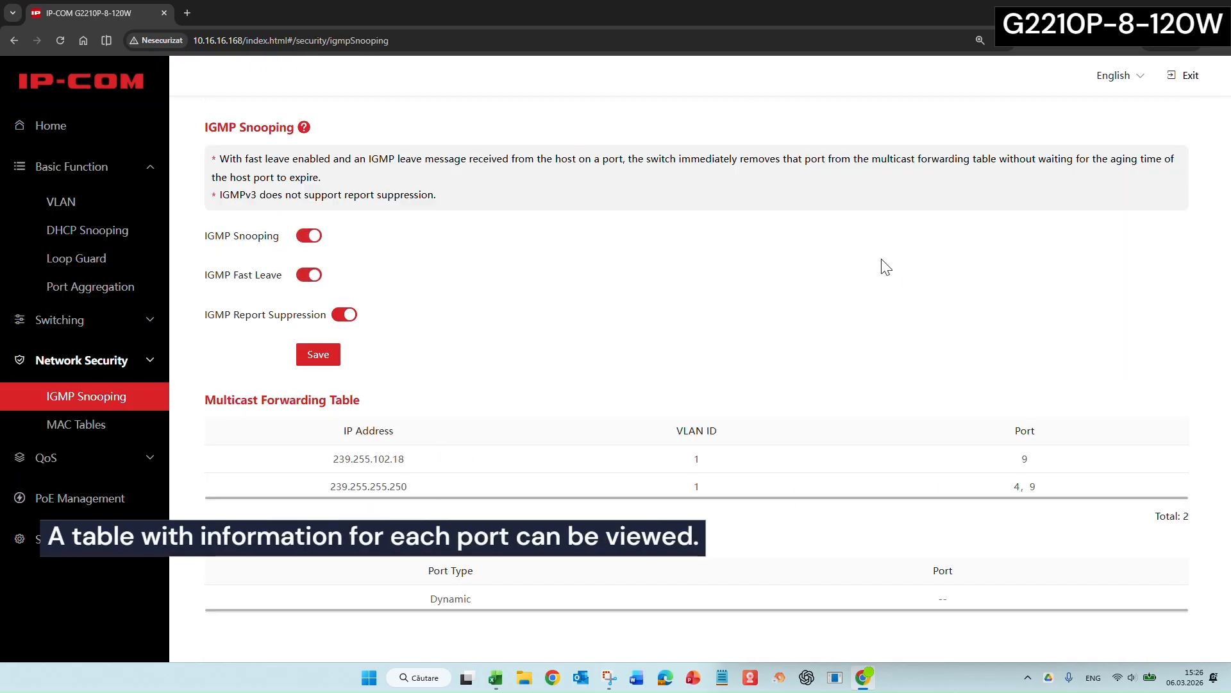
click(16, 42)
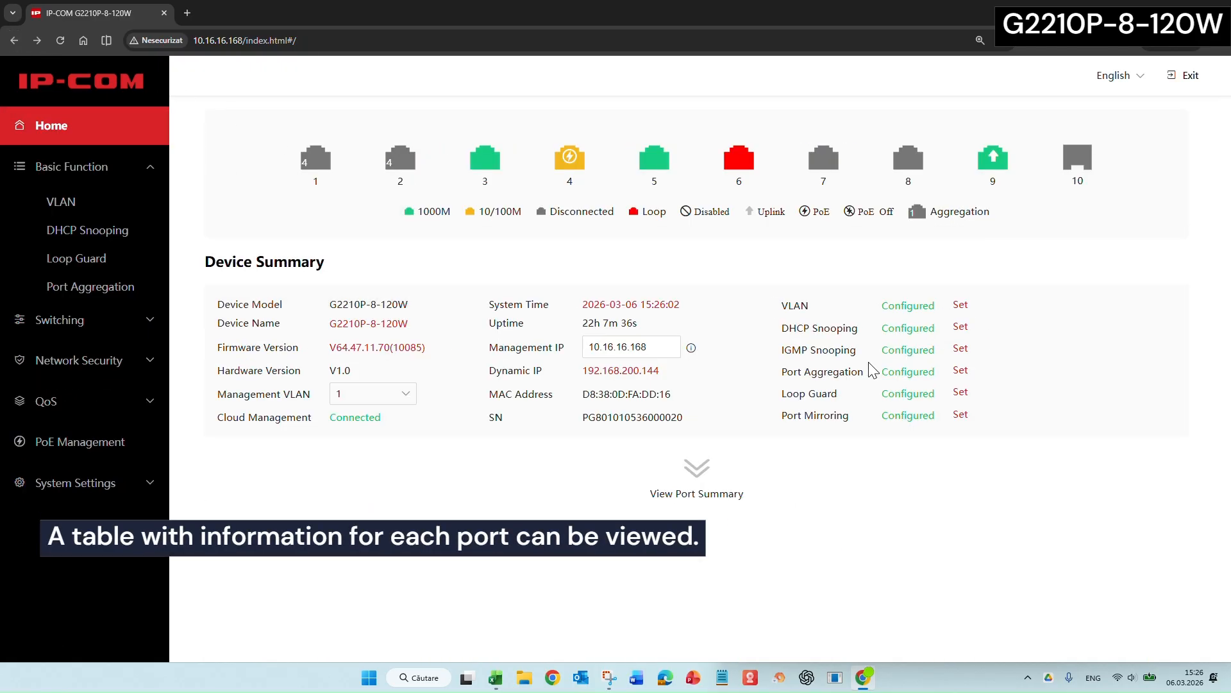
- Expand the port summary, follow its Network Extension link to the port configuration, and return to the home page
click(698, 483)
click(1025, 517)
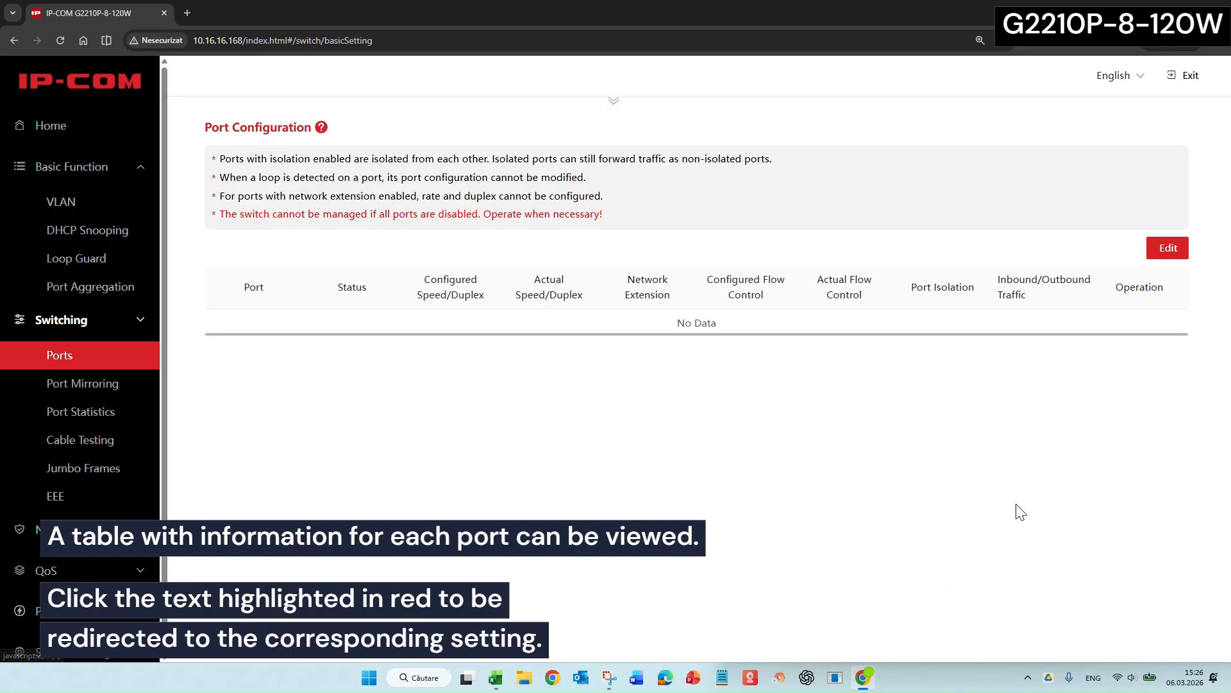
click(14, 41)
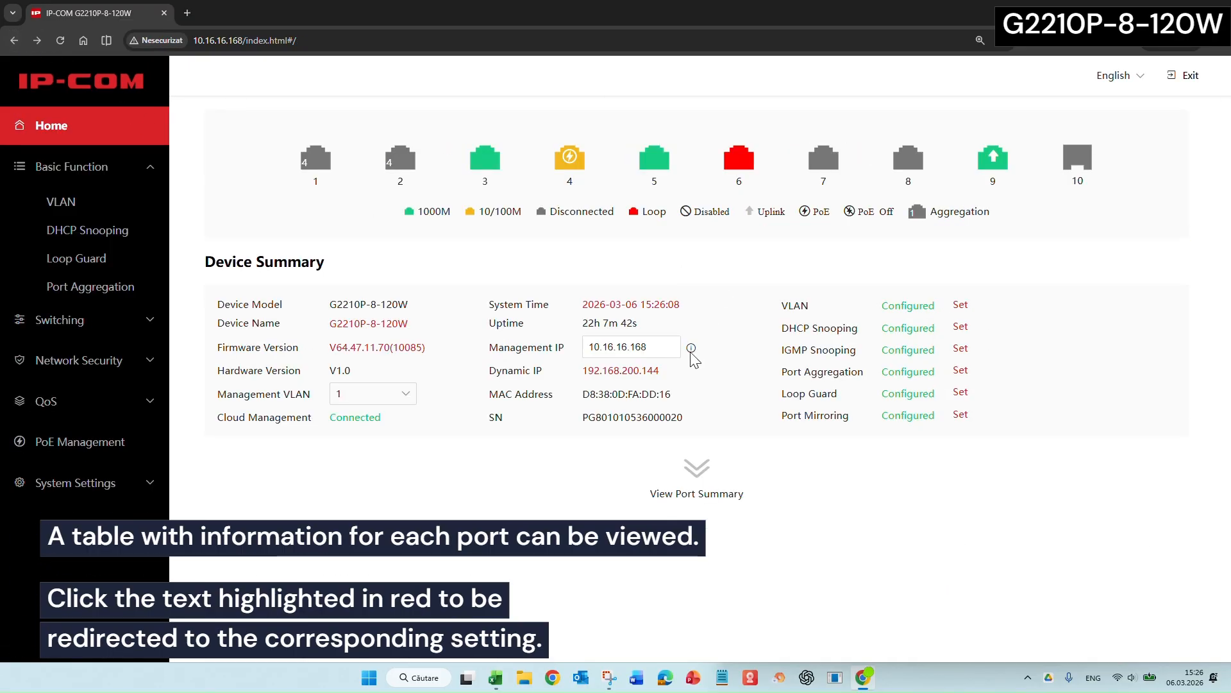
- Expand the port summary again and check the allowed input range for the management IP
click(696, 474)
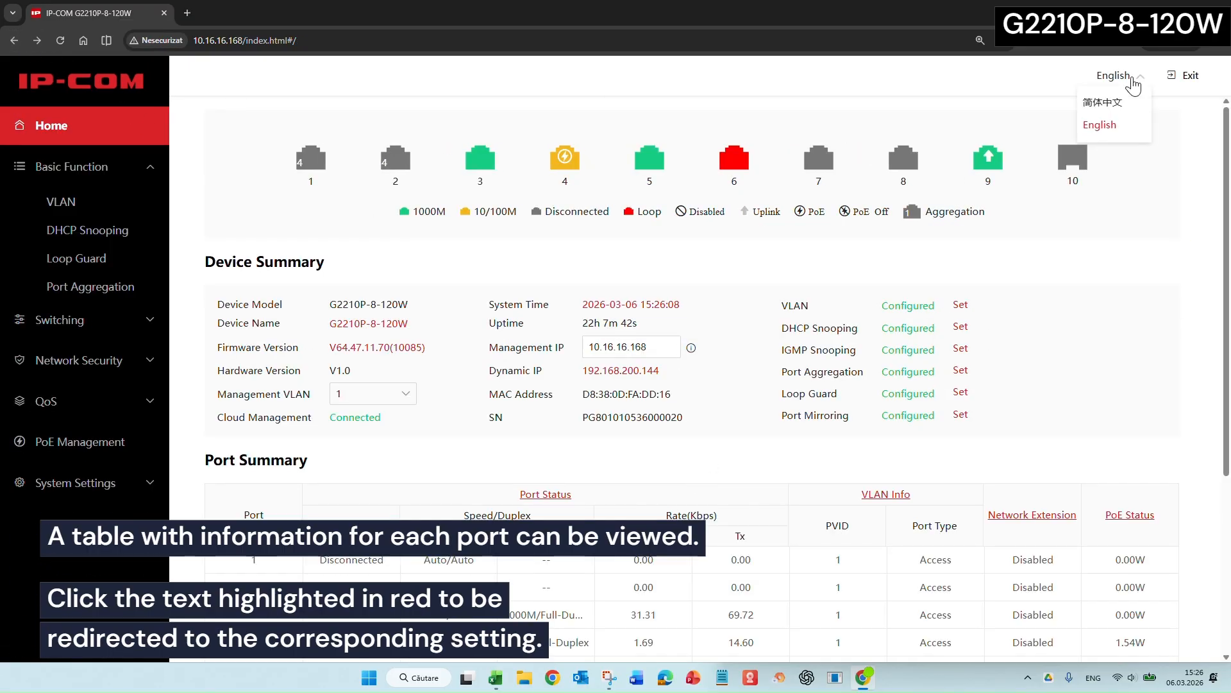
scroll(723, 220, down, 3)
drag(647, 154, 588, 154)
mouse_move(694, 156)
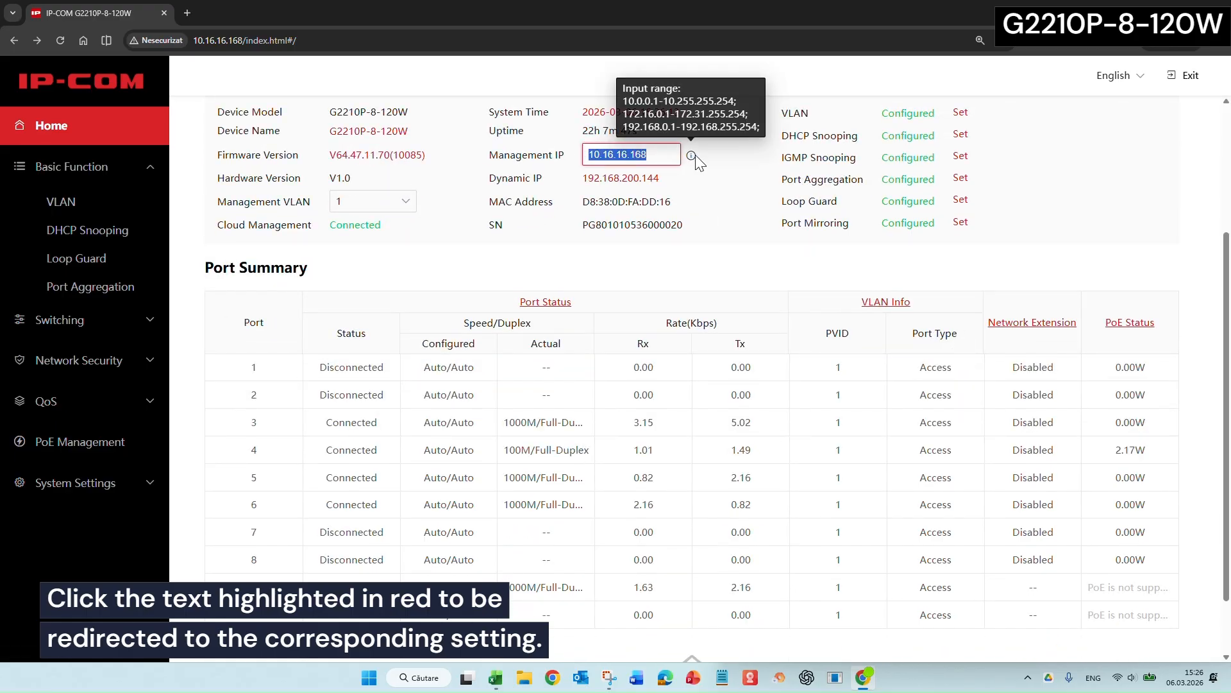
scroll(706, 205, up, 3)
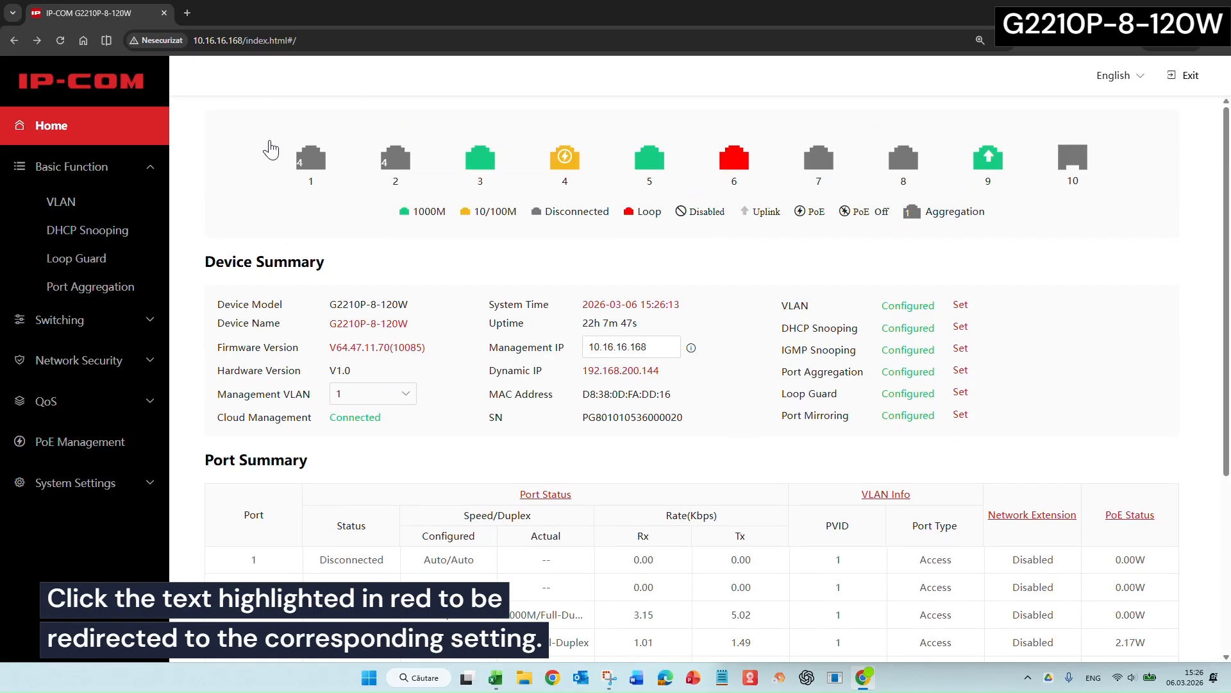
- In the VLAN settings, configure port 7 as Access type with PVID 300 and check its VLAN membership
click(97, 200)
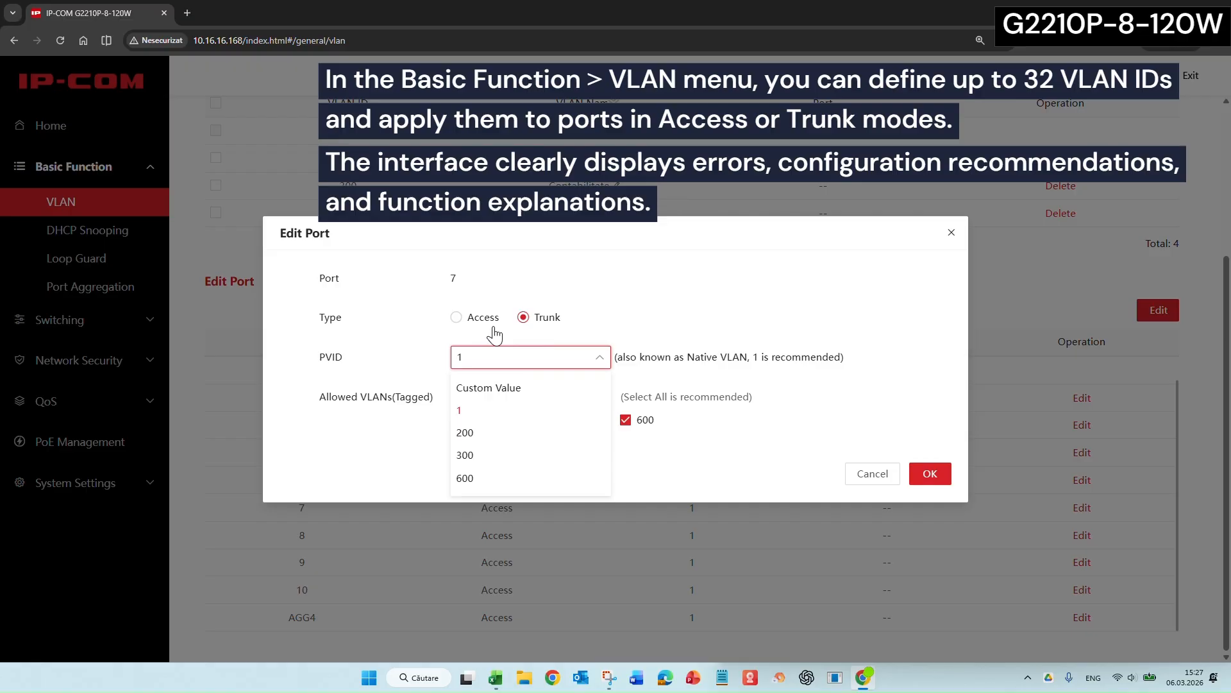
click(490, 322)
click(609, 389)
click(609, 484)
click(850, 442)
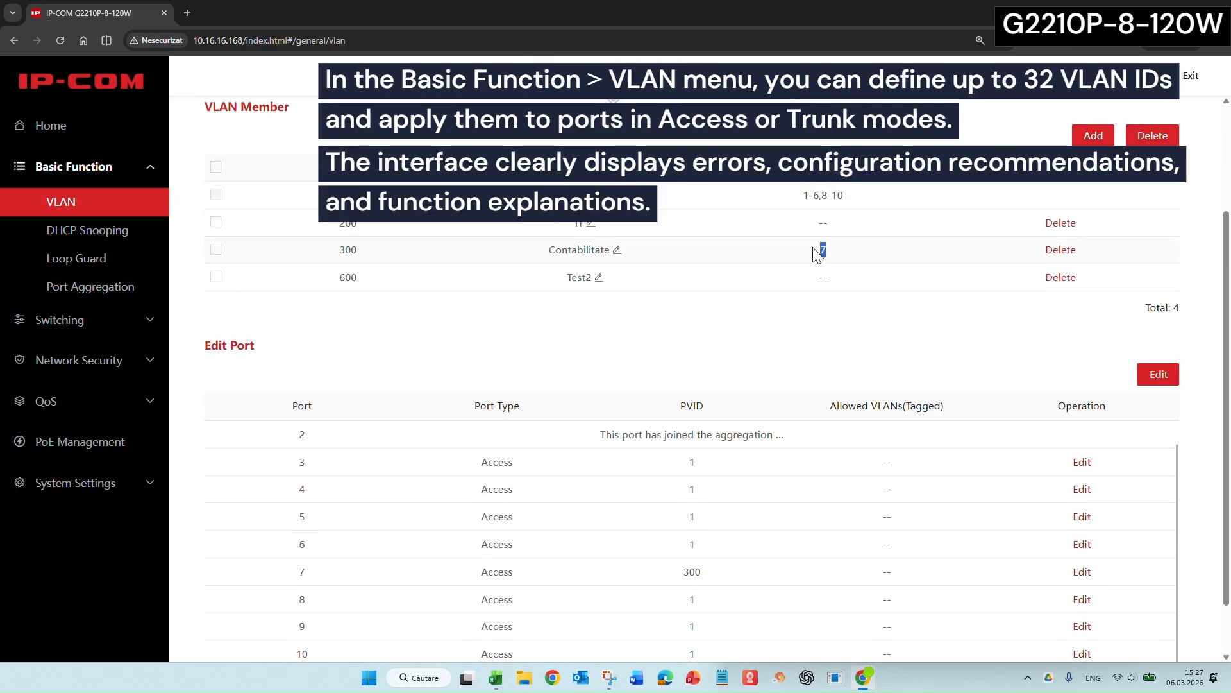
scroll(877, 489, up, 4)
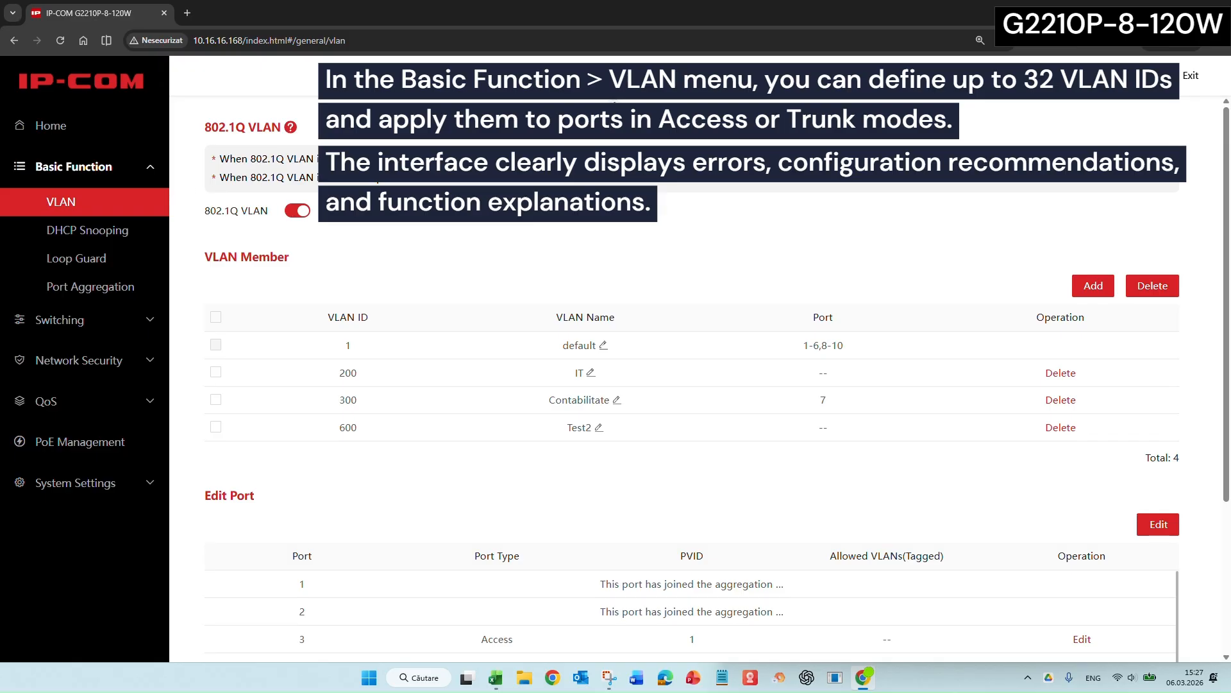
- In DHCP Snooping, set ports 1-3 and 8-10 as trusted ports and save the configuration
click(64, 233)
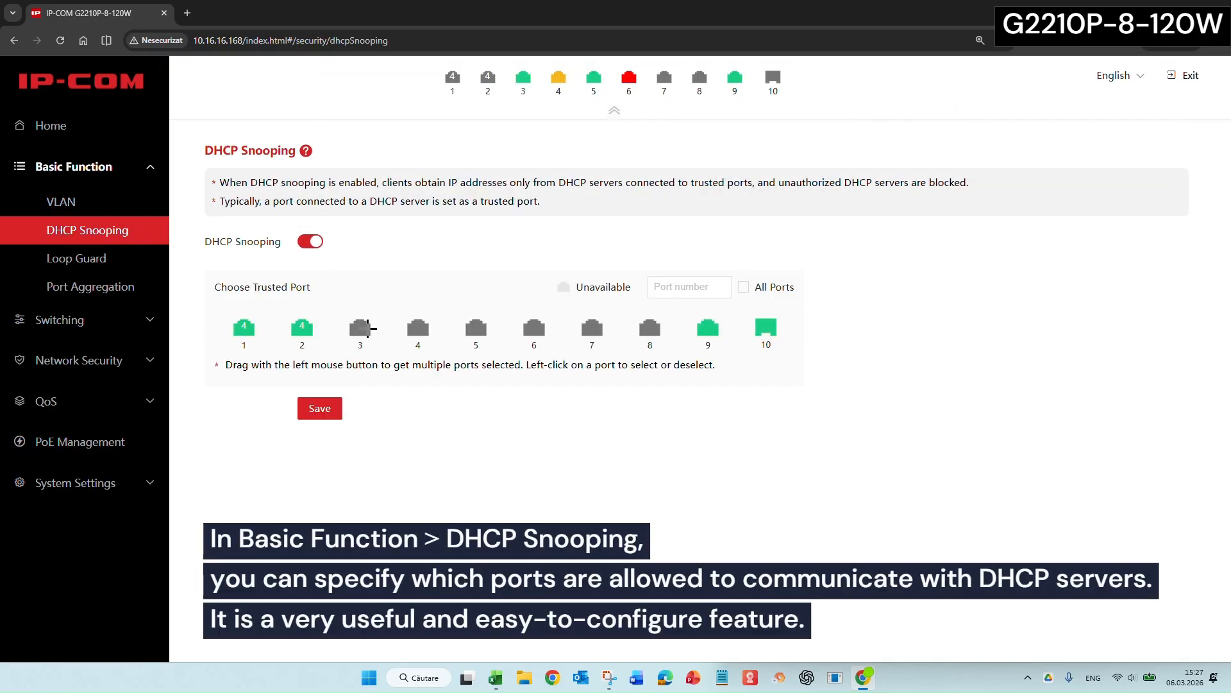
click(744, 288)
click(744, 288)
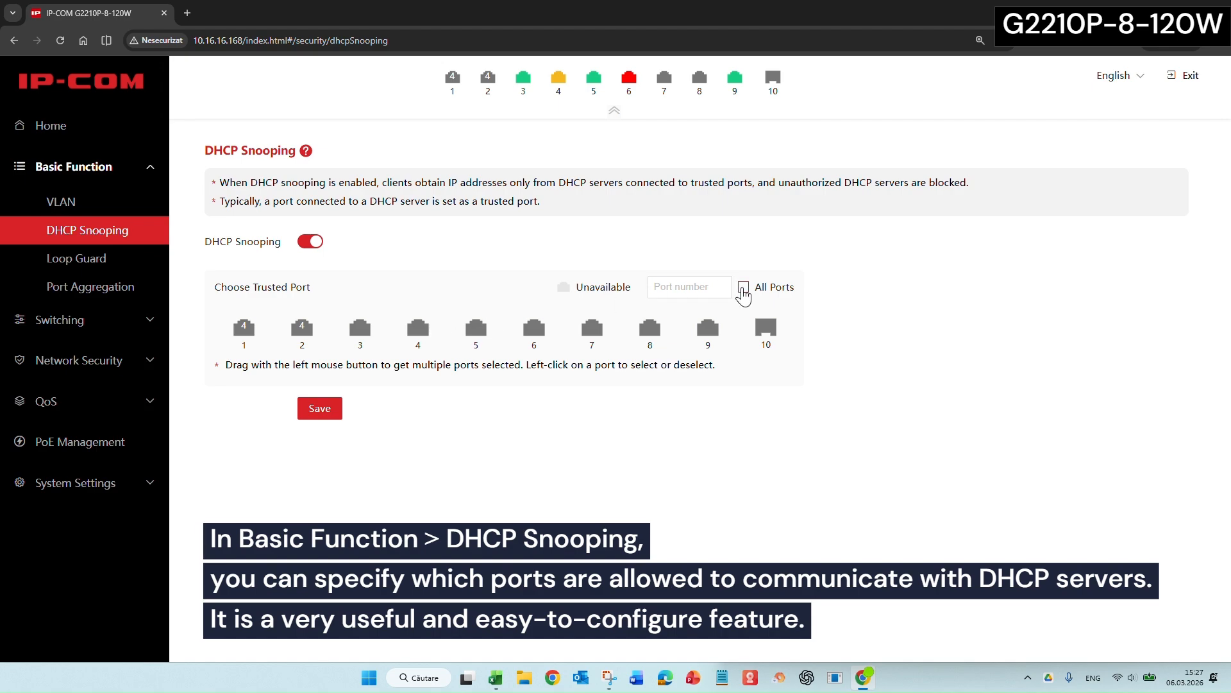
click(744, 288)
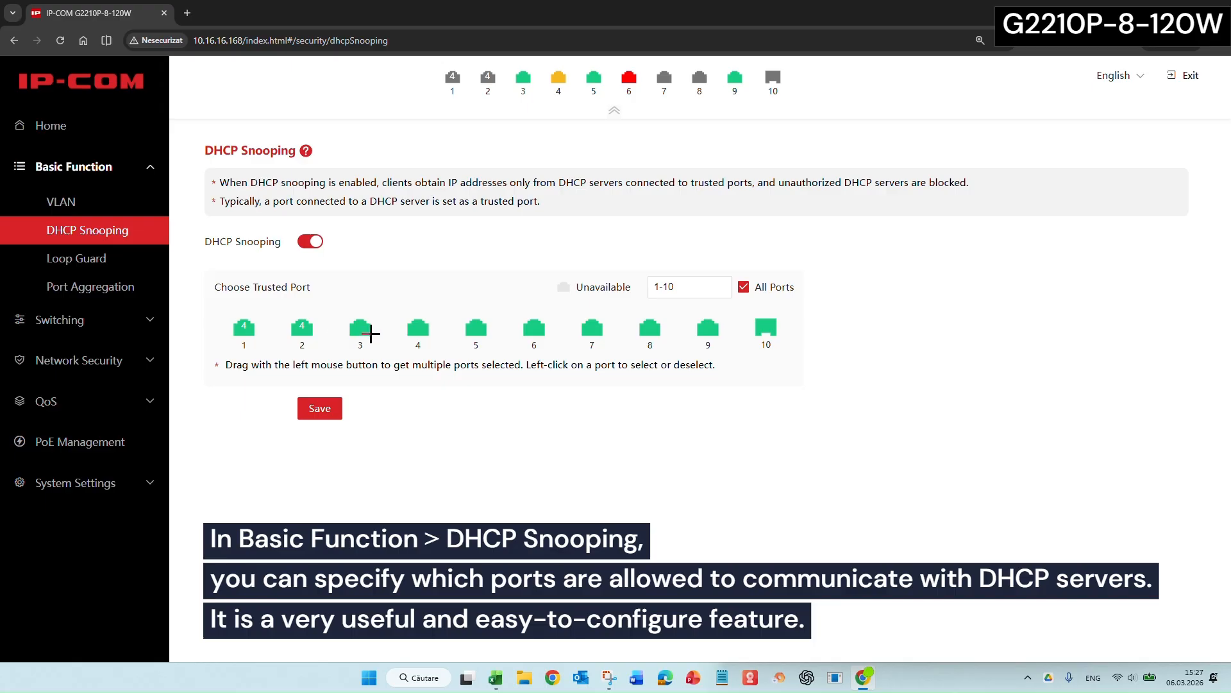
drag(428, 332, 524, 330)
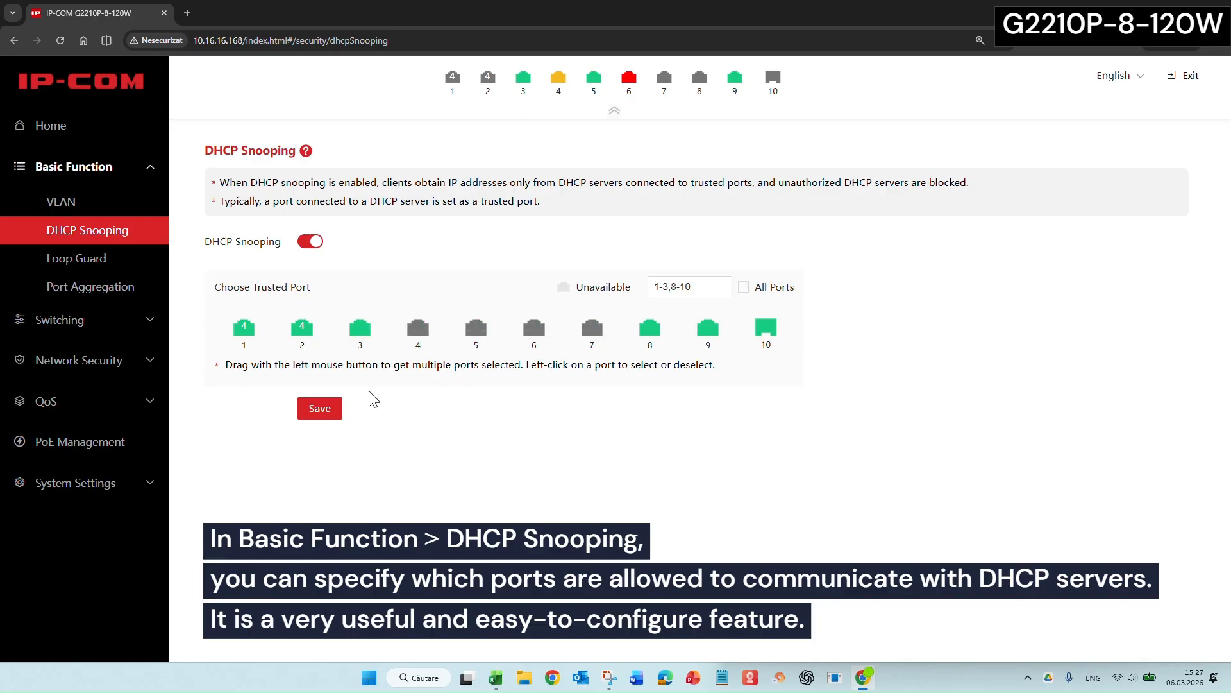
click(324, 409)
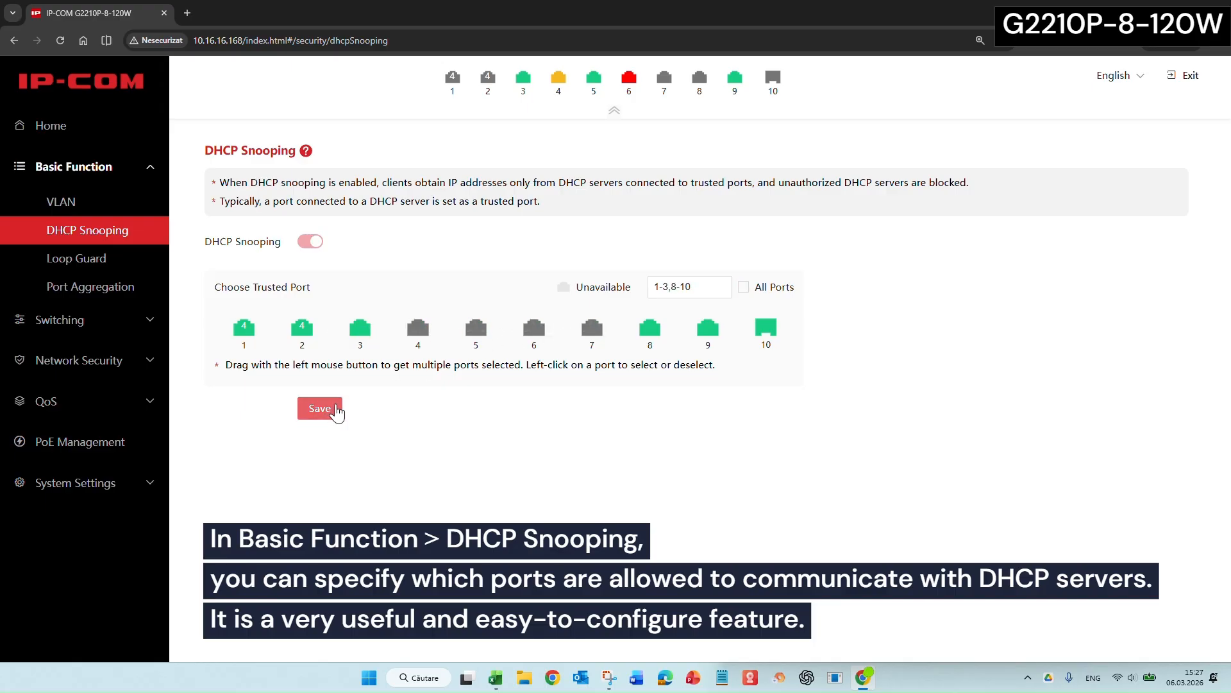
- Open the loop status from the Loop Guard settings, inspect port 6's details, and return to Loop Guard
click(90, 259)
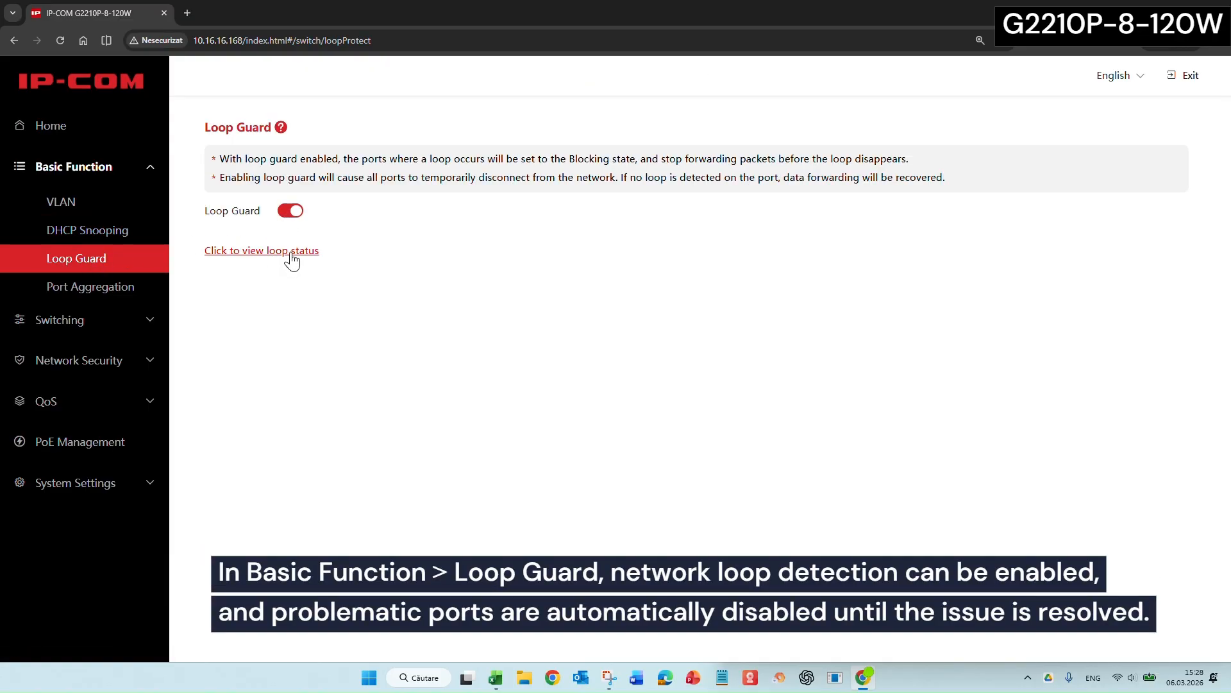
click(292, 251)
mouse_move(741, 163)
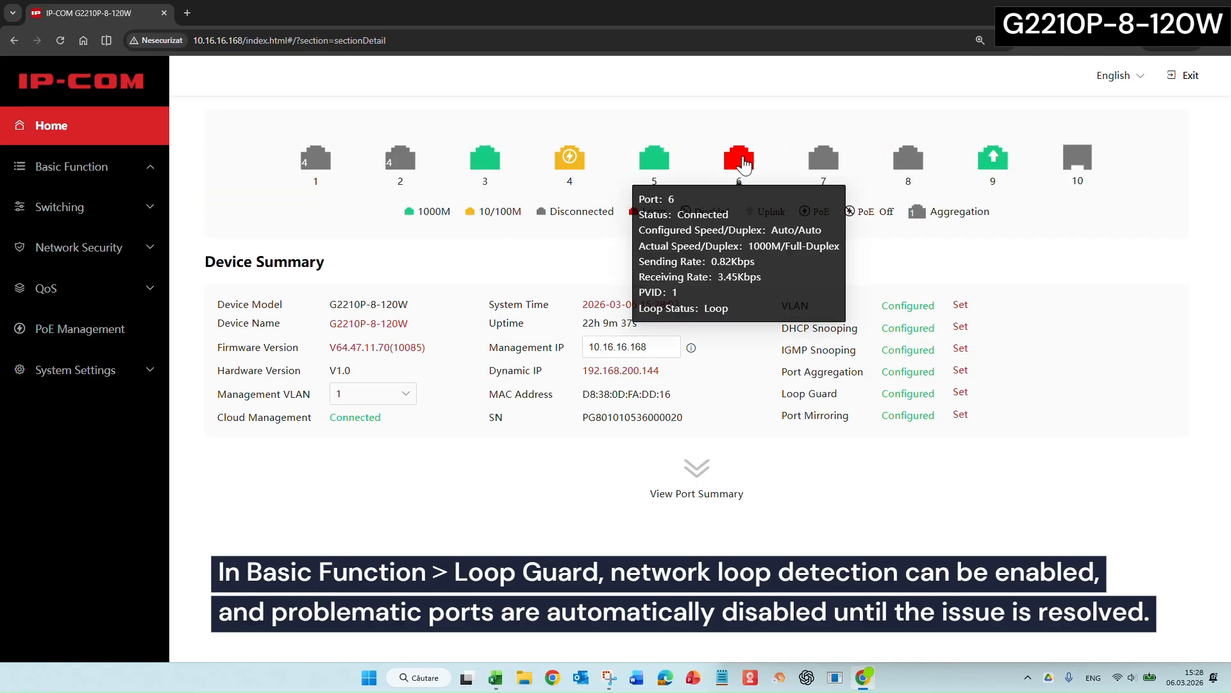
click(10, 45)
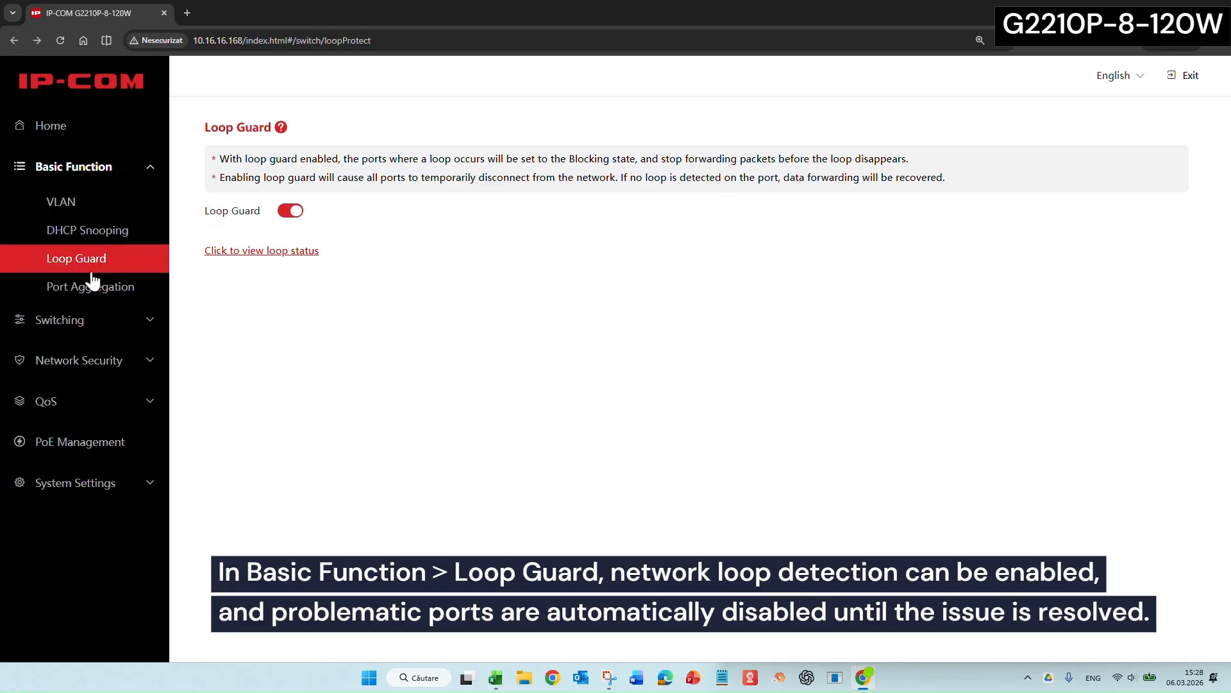
- Open the Port Aggregation settings, view the members of aggregation group 4, and close its editor without changes
click(136, 288)
click(1046, 442)
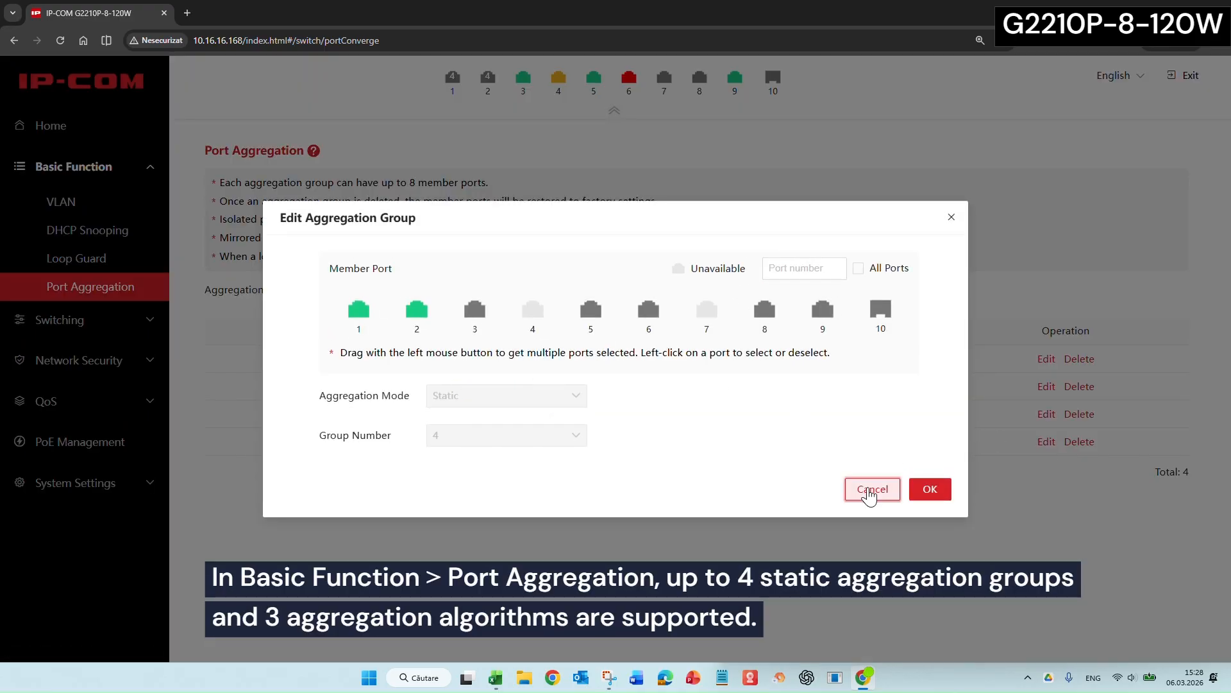
click(872, 490)
- Try selecting ports 5, 6 and 8 and all available ports as members of aggregation group 3, and cancel the edit
click(1046, 413)
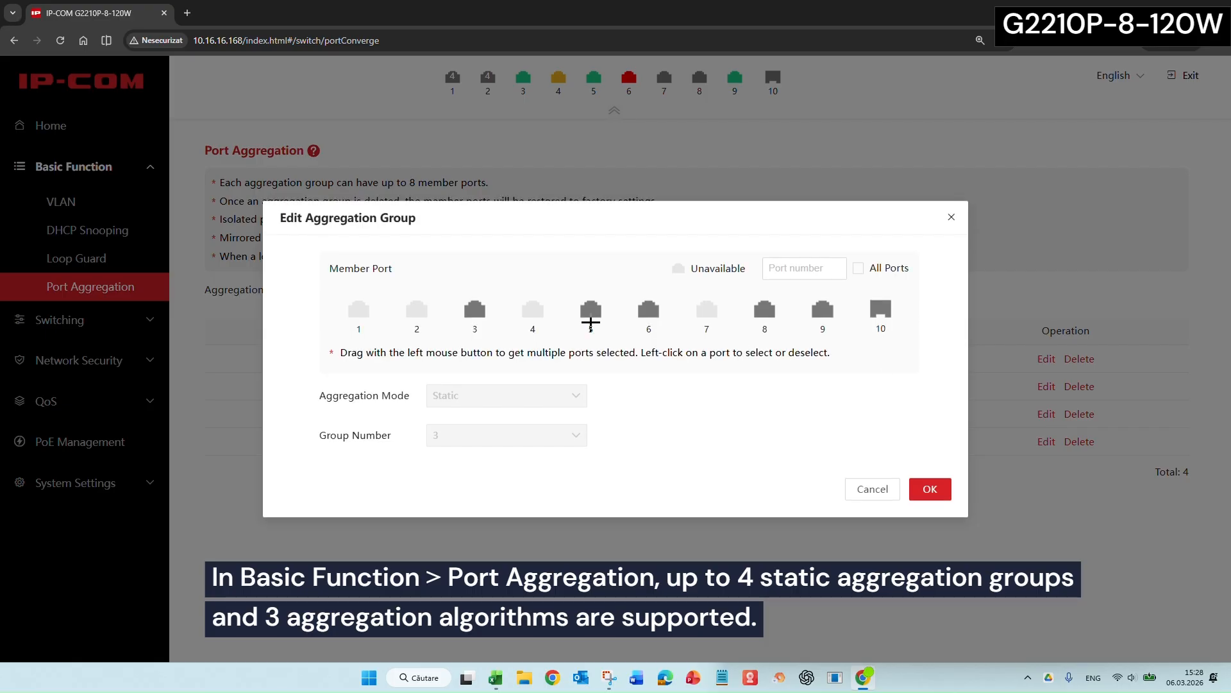
click(591, 310)
click(650, 310)
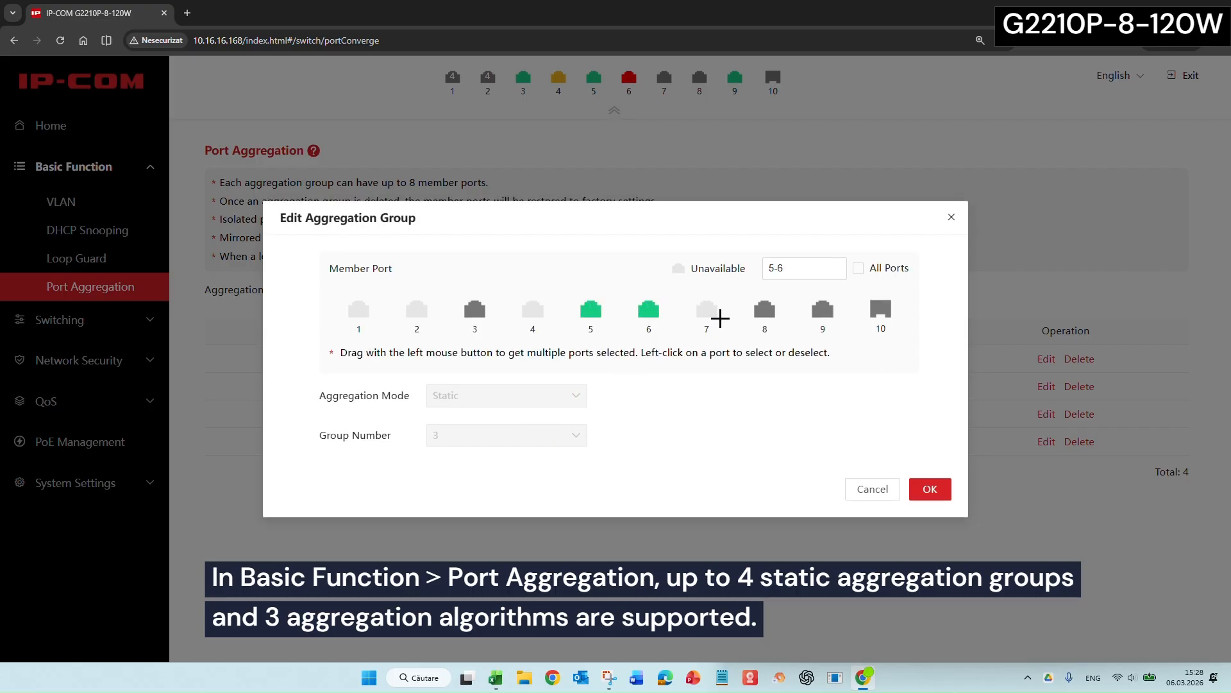
click(764, 310)
click(859, 268)
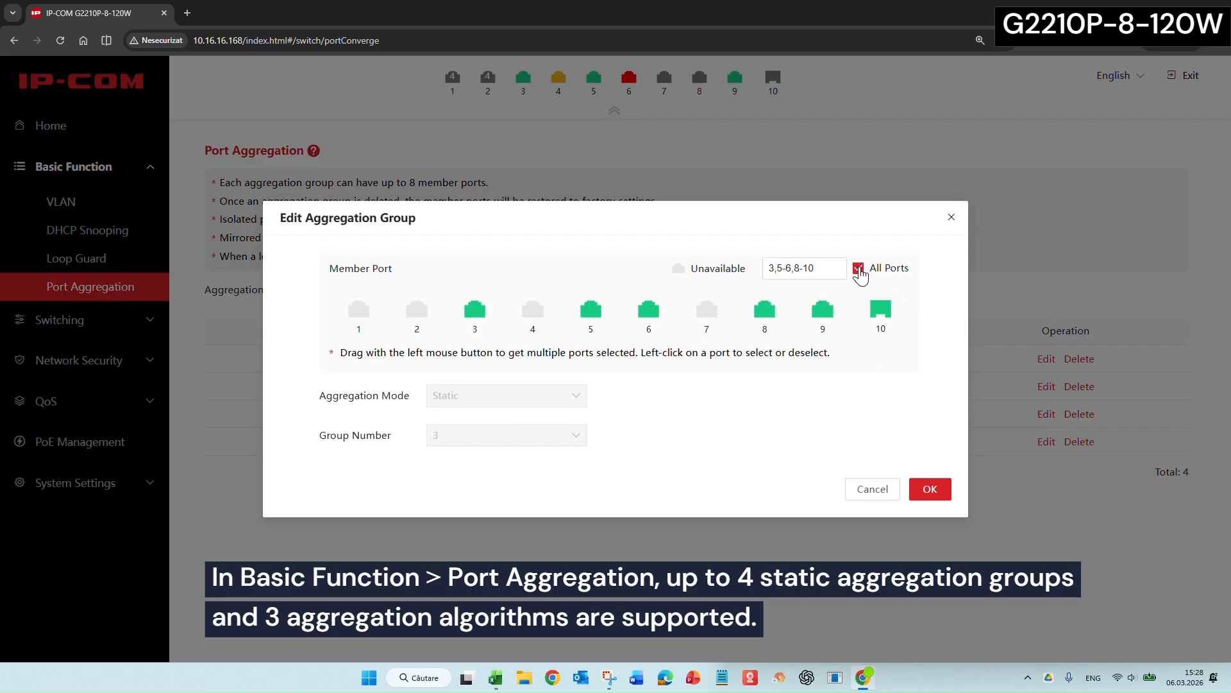
click(858, 269)
click(872, 489)
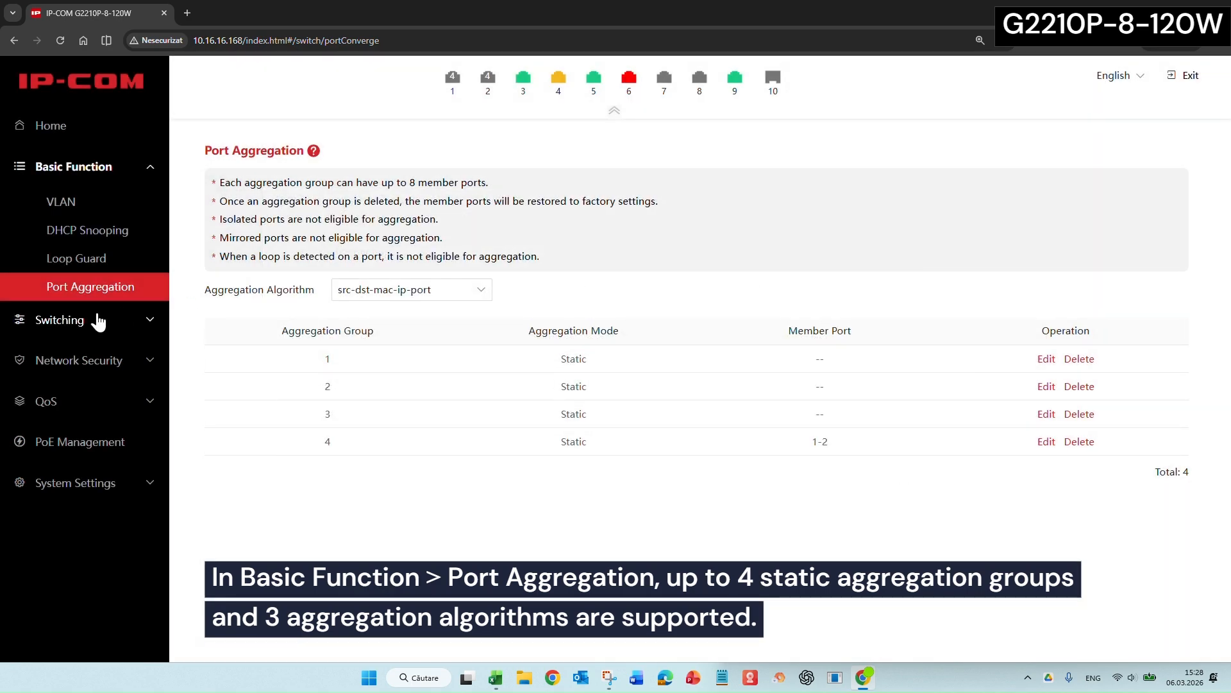
- Switch the aggregation algorithm through src-dst-mac and src-dst-ip back to src-dst-mac-ip-port, and view aggregation group 4's settings
click(452, 290)
click(410, 338)
click(431, 292)
click(414, 360)
click(423, 290)
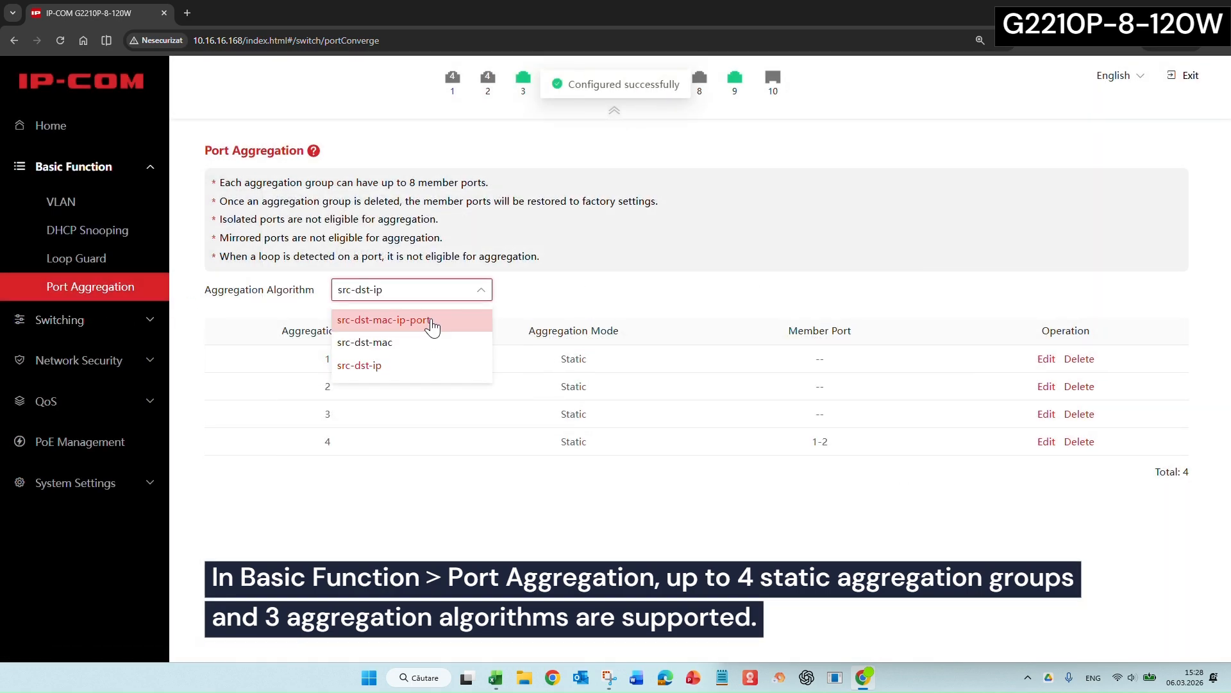
click(425, 318)
click(1046, 441)
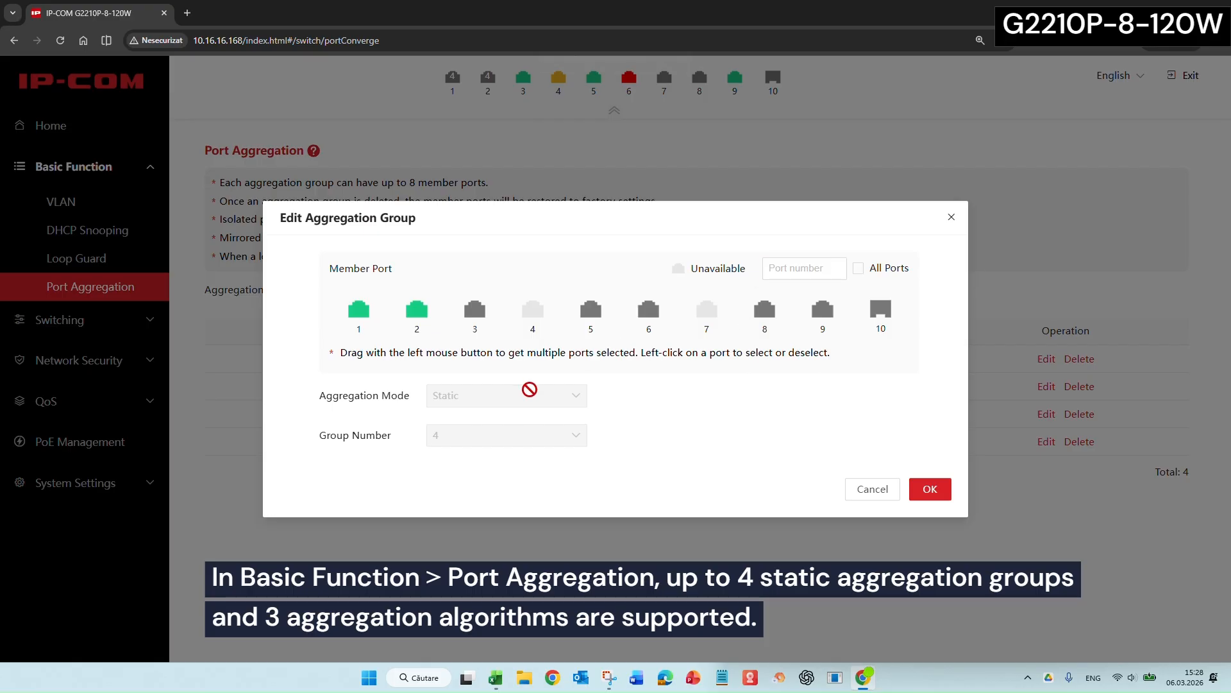
click(873, 491)
- Go to the port configuration under Switching, review the port table, and open the multi-port configuration dialog
click(61, 320)
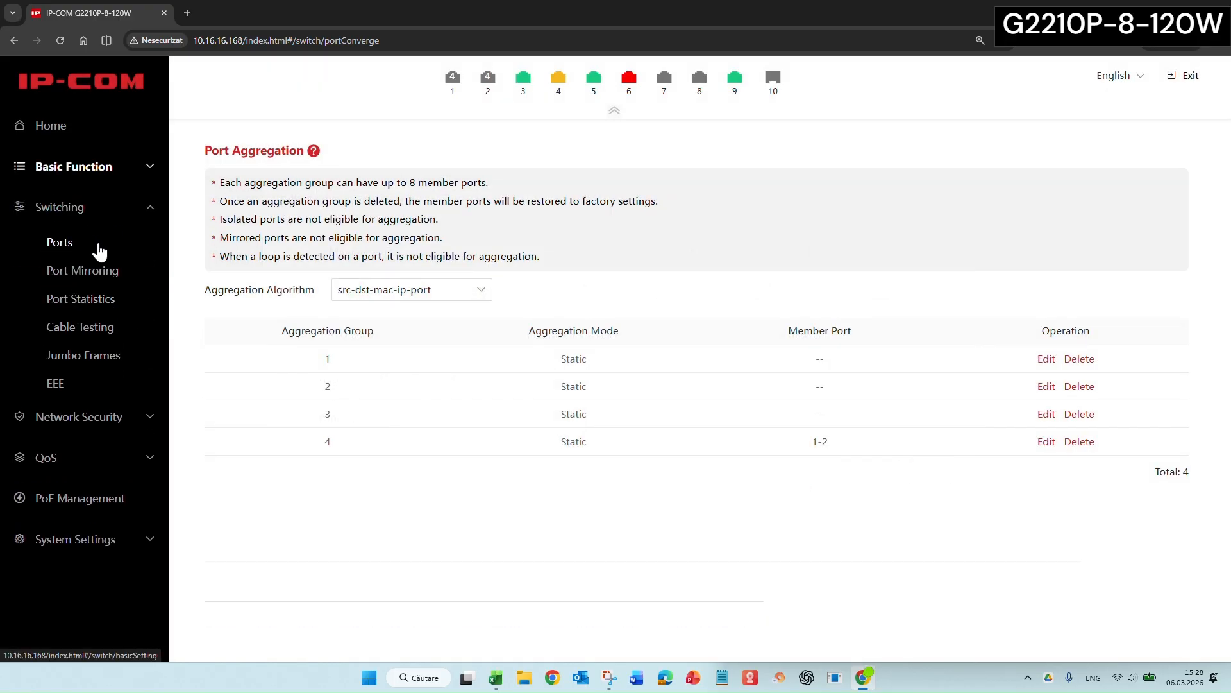
click(96, 245)
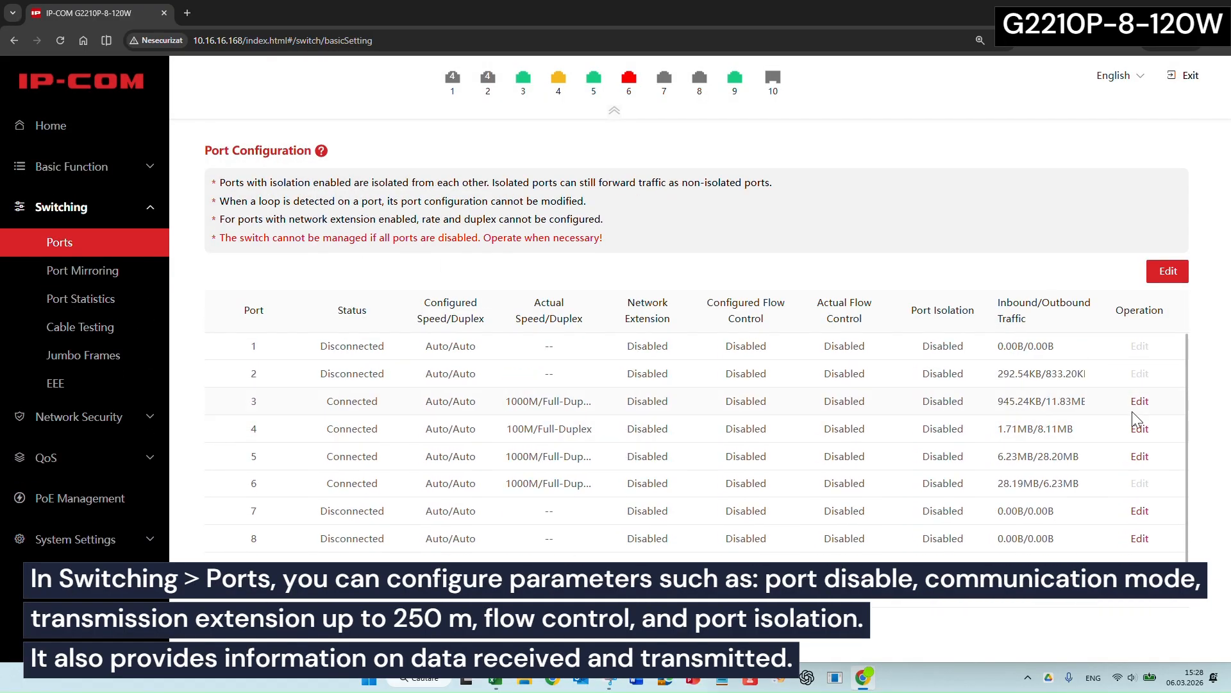
scroll(1133, 424, down, 1)
scroll(1141, 426, up, 1)
click(1168, 271)
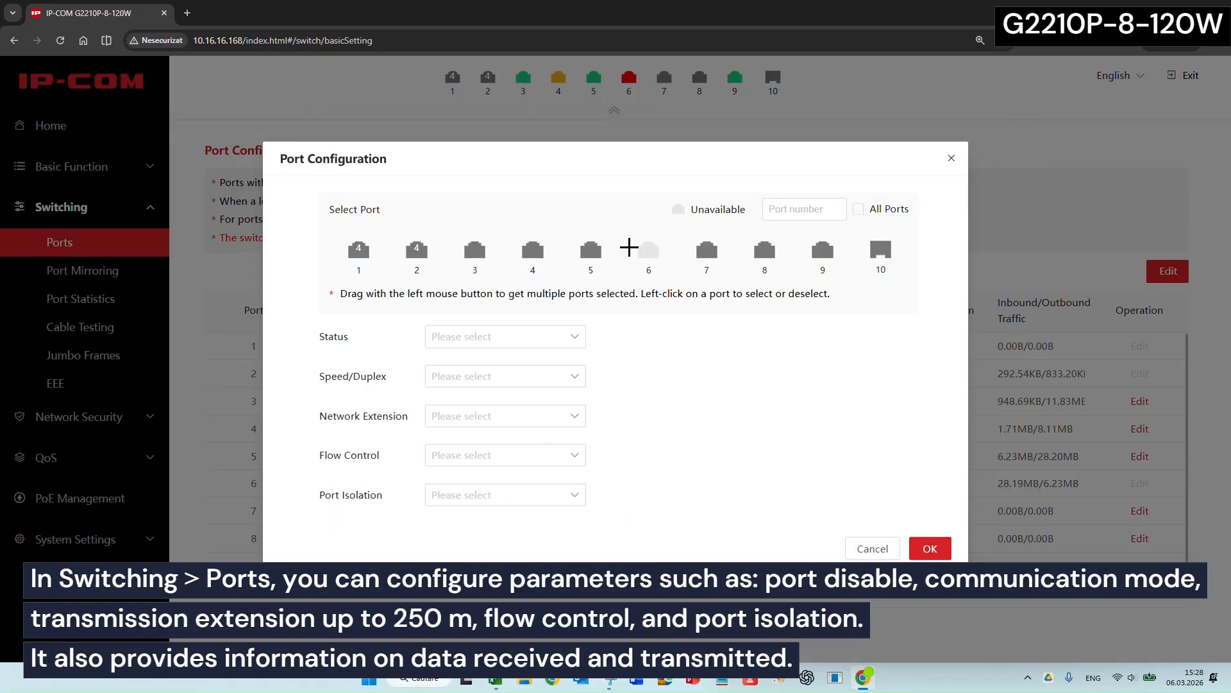
- For port 3, set the speed/duplex to 100M/Full-Duplex and flow control to Enable
click(487, 335)
click(487, 376)
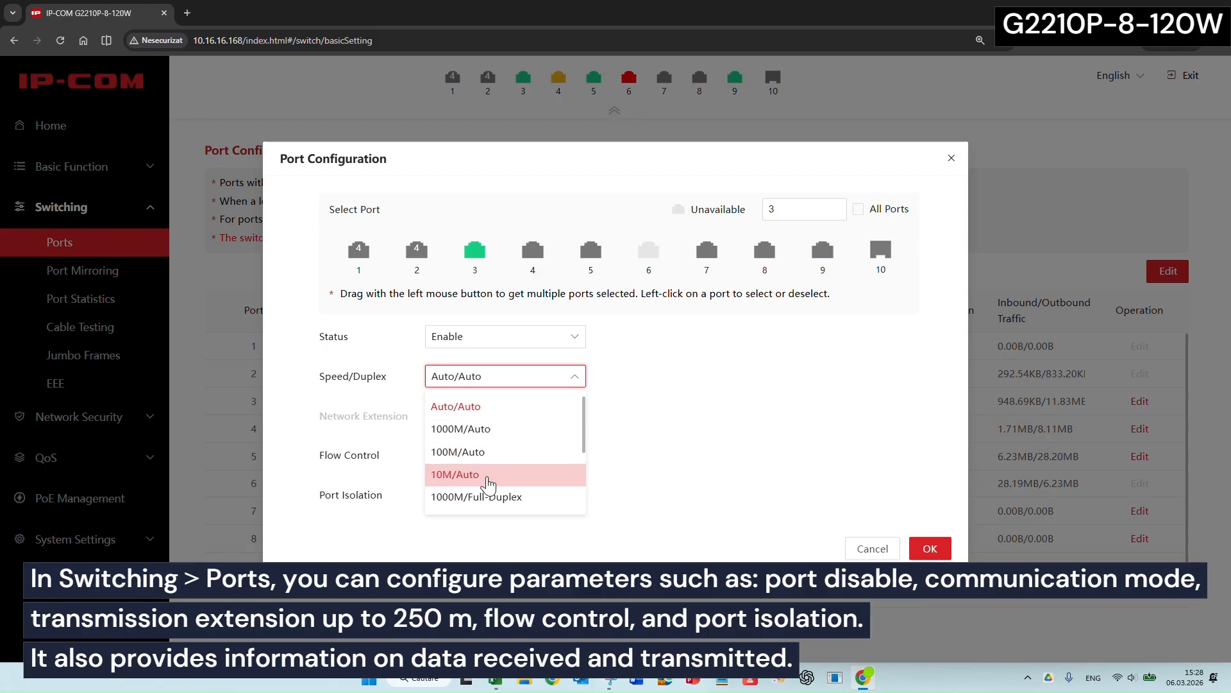
scroll(494, 478, down, 2)
click(501, 451)
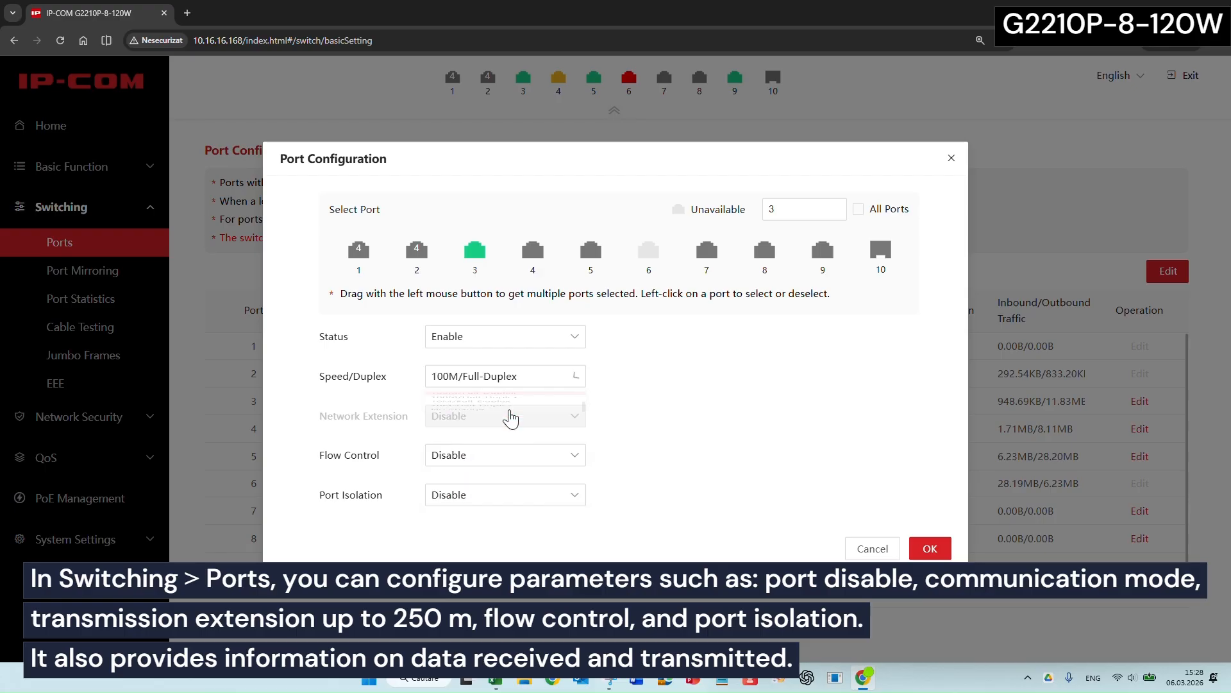
click(503, 458)
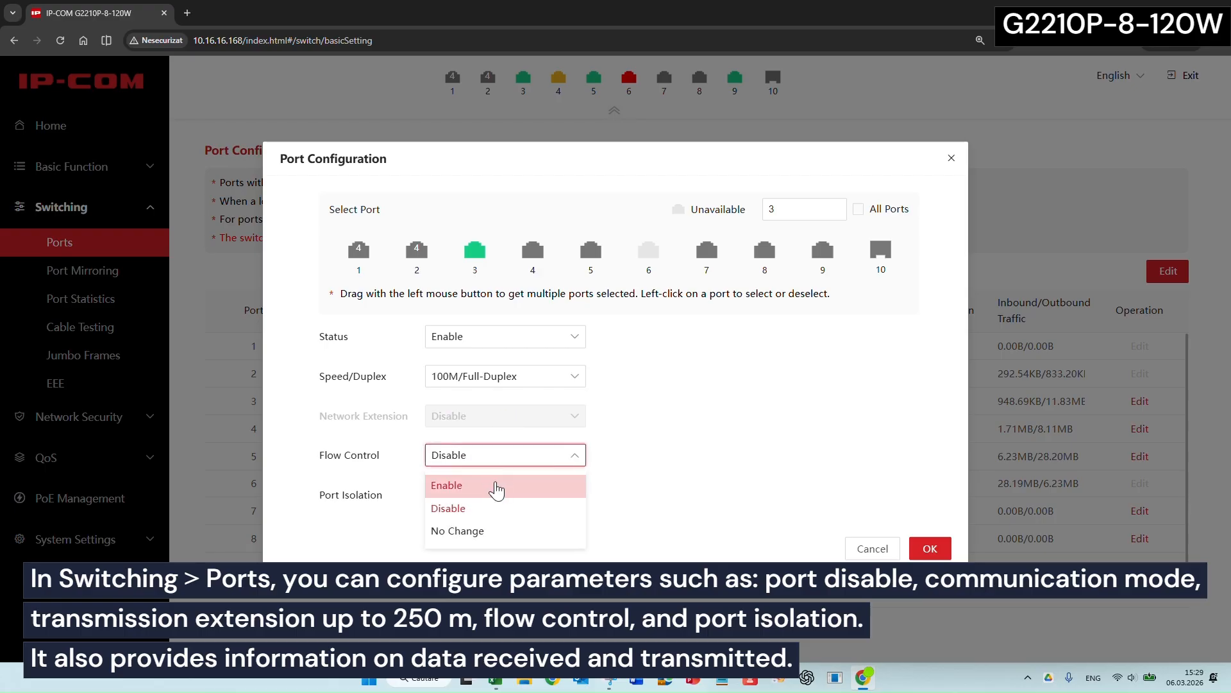
click(498, 491)
click(508, 494)
- Select port 5 instead of port 3 and set network extension, flow control and port isolation to Enable
click(591, 250)
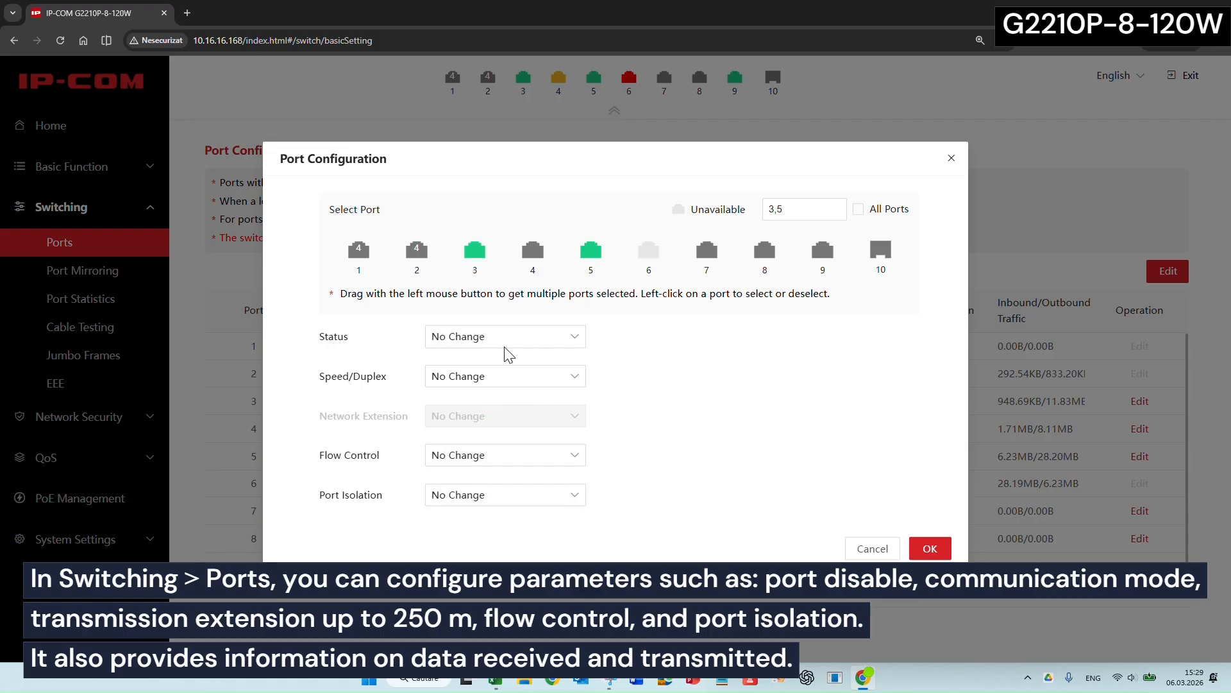
click(475, 250)
click(516, 378)
click(517, 417)
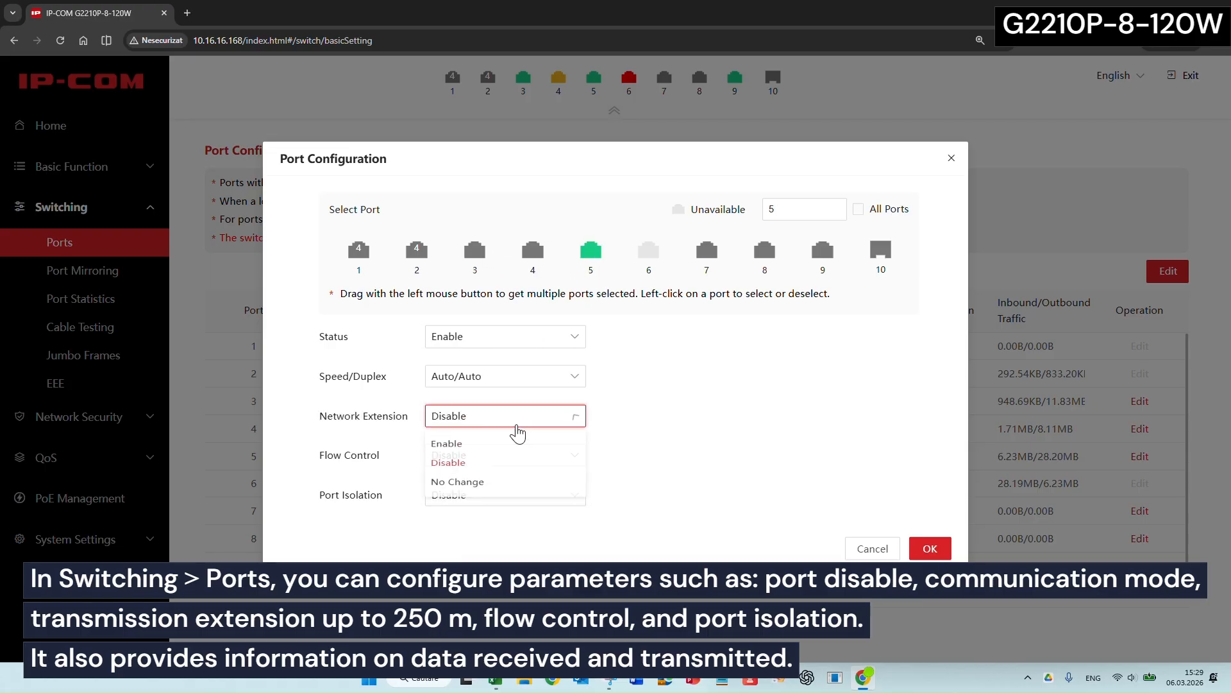
click(507, 443)
click(506, 456)
click(500, 484)
click(503, 494)
click(493, 529)
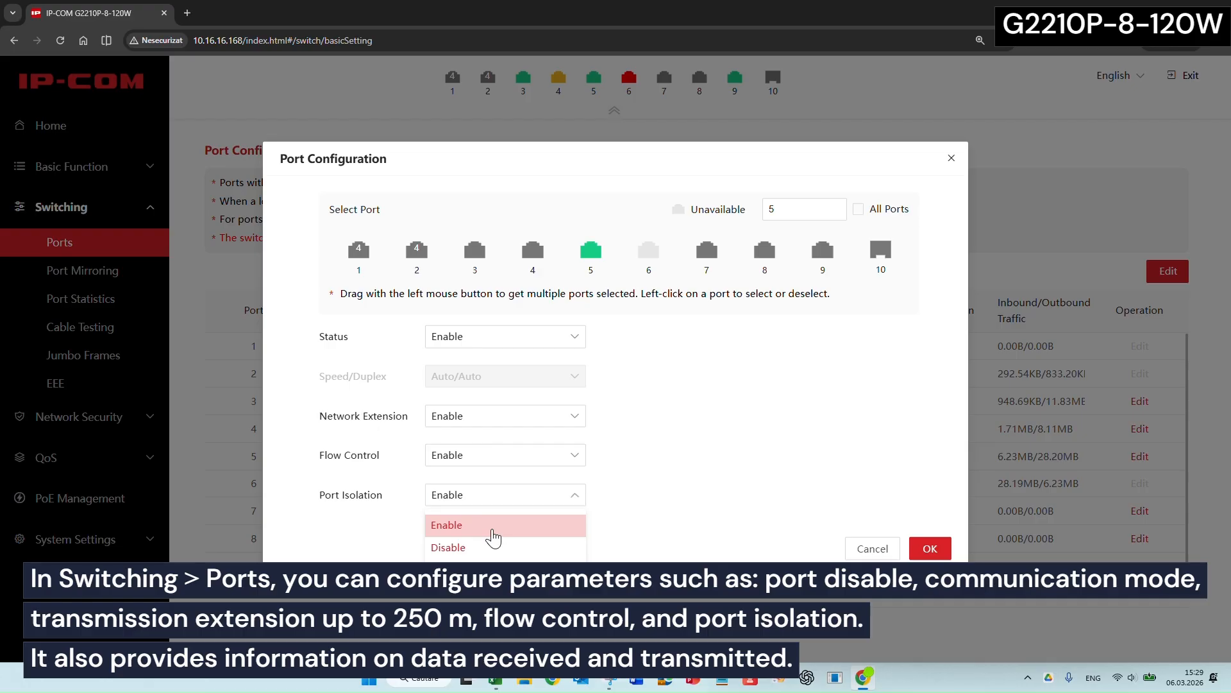
click(537, 499)
click(800, 422)
- Try a range selection across ports 5 to 9 and discard the multi-port configuration
drag(558, 261, 827, 252)
click(511, 360)
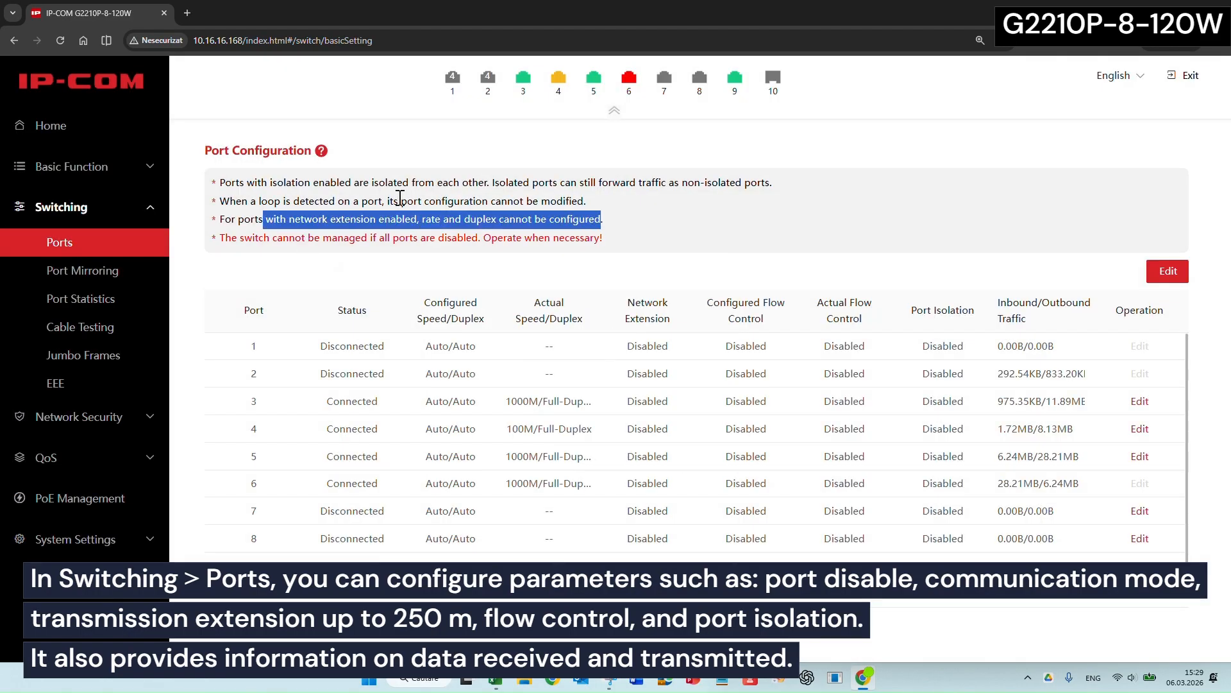
- Read the port isolation note, and open AGG4's port settings to view the flow control options
drag(773, 182, 219, 181)
scroll(598, 505, down, 1)
scroll(598, 505, up, 1)
scroll(1140, 488, down, 1)
click(1138, 596)
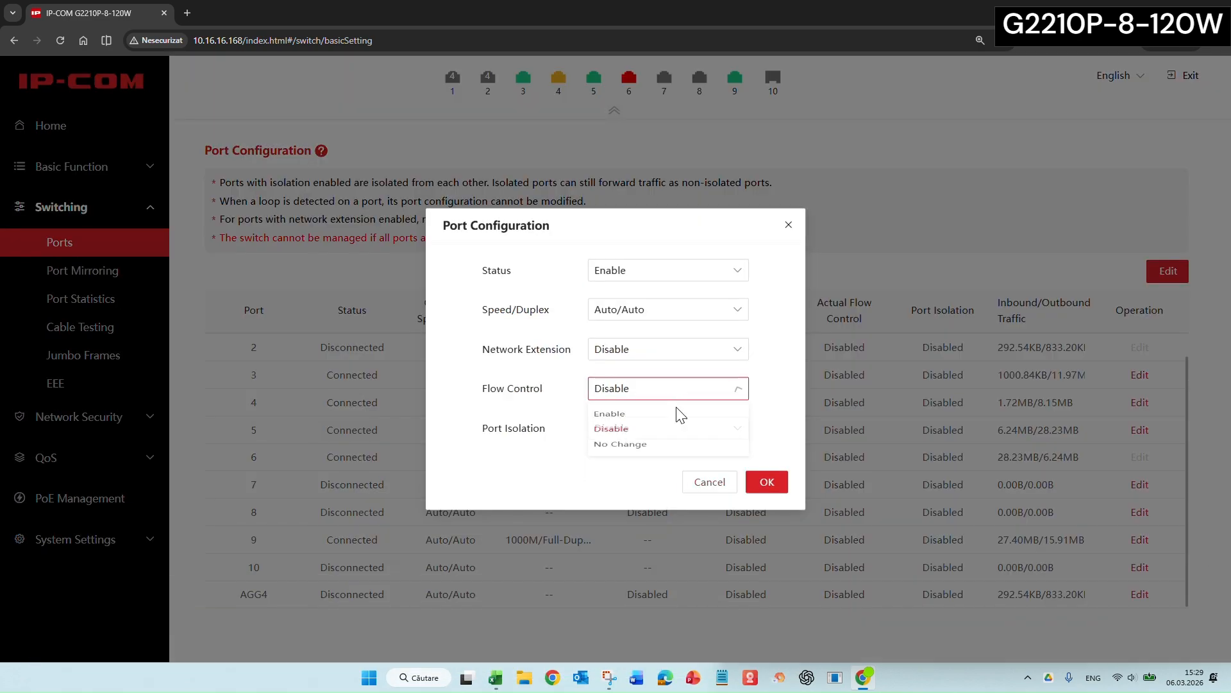
click(674, 414)
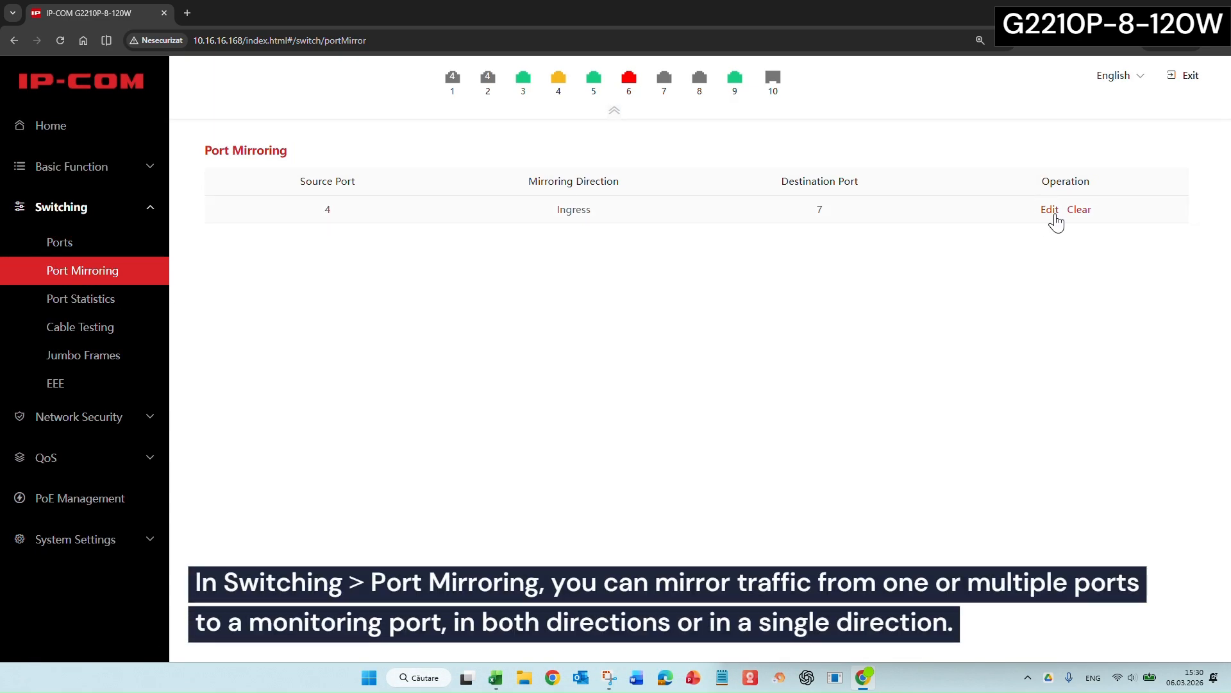
- Edit the port mirroring rule, selecting ports 4 and 5 as sources and Two-way as the mirroring direction
click(1049, 211)
click(591, 294)
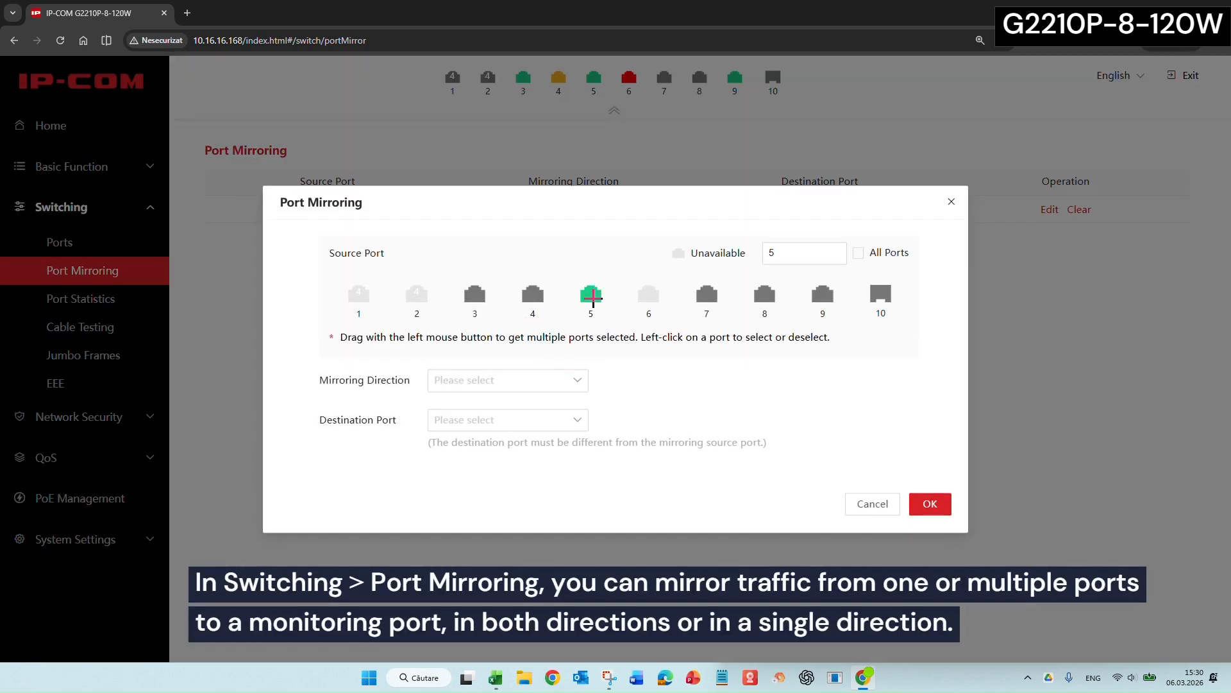
click(819, 263)
click(533, 295)
click(546, 383)
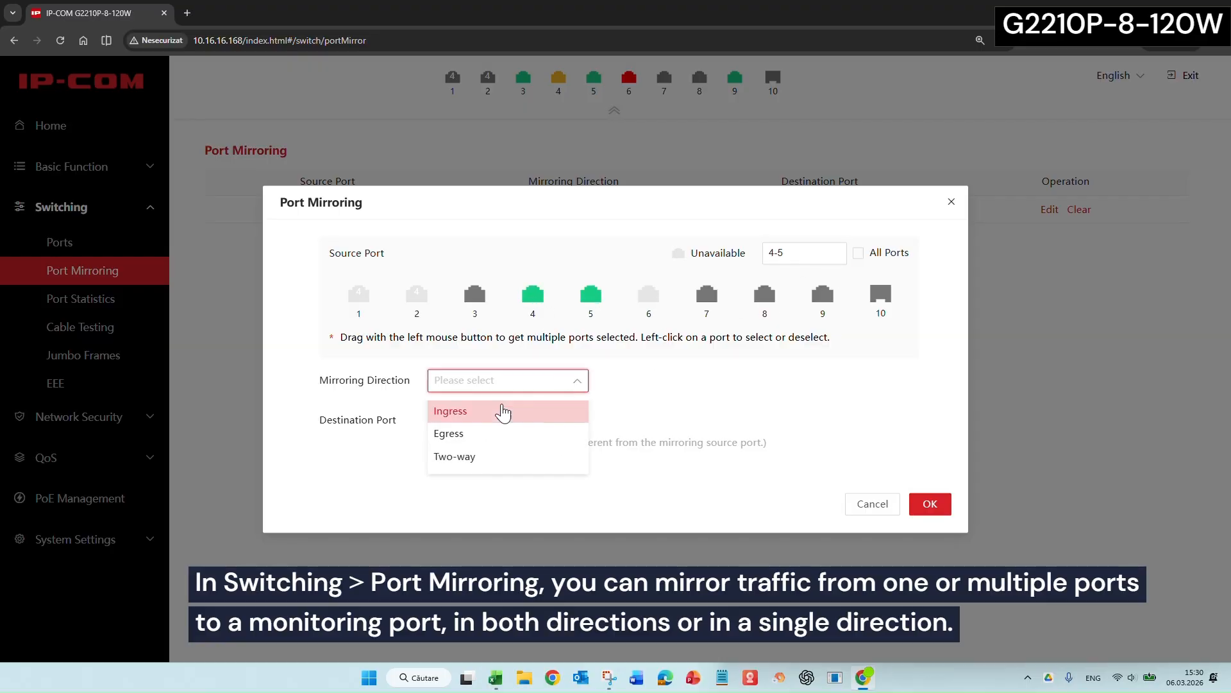
click(478, 434)
click(501, 456)
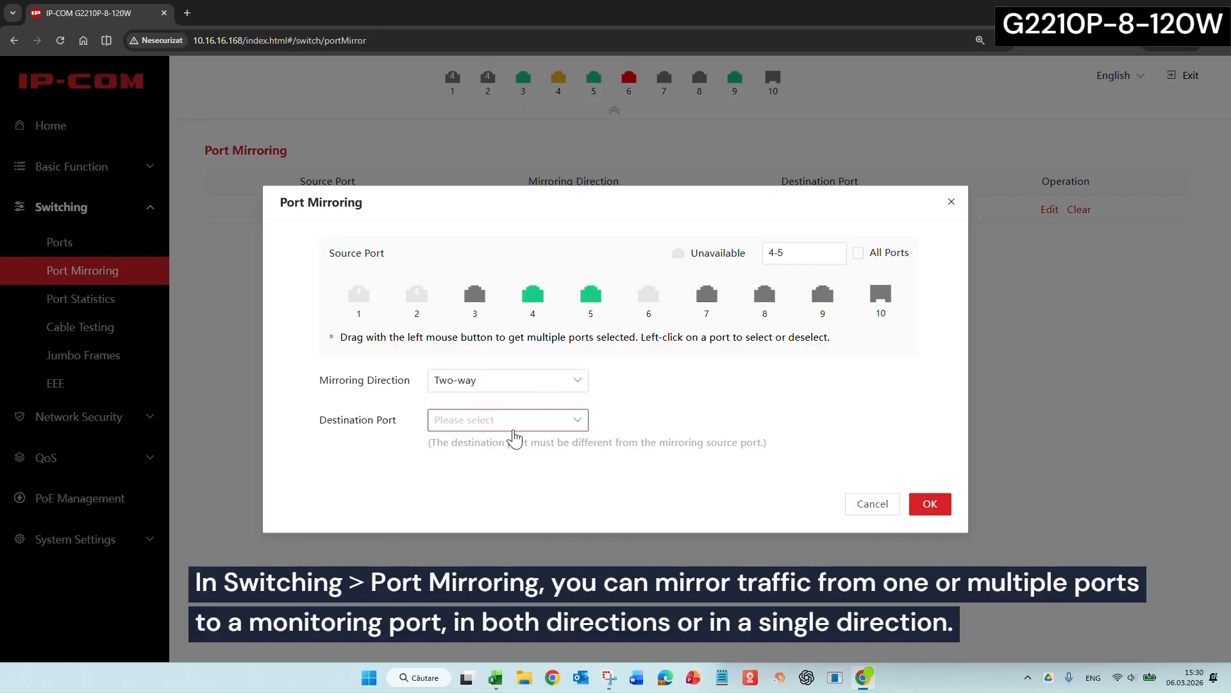
- Choose port 10 as the mirroring destination port and cancel the edit
click(507, 421)
scroll(488, 508, down, 2)
click(468, 541)
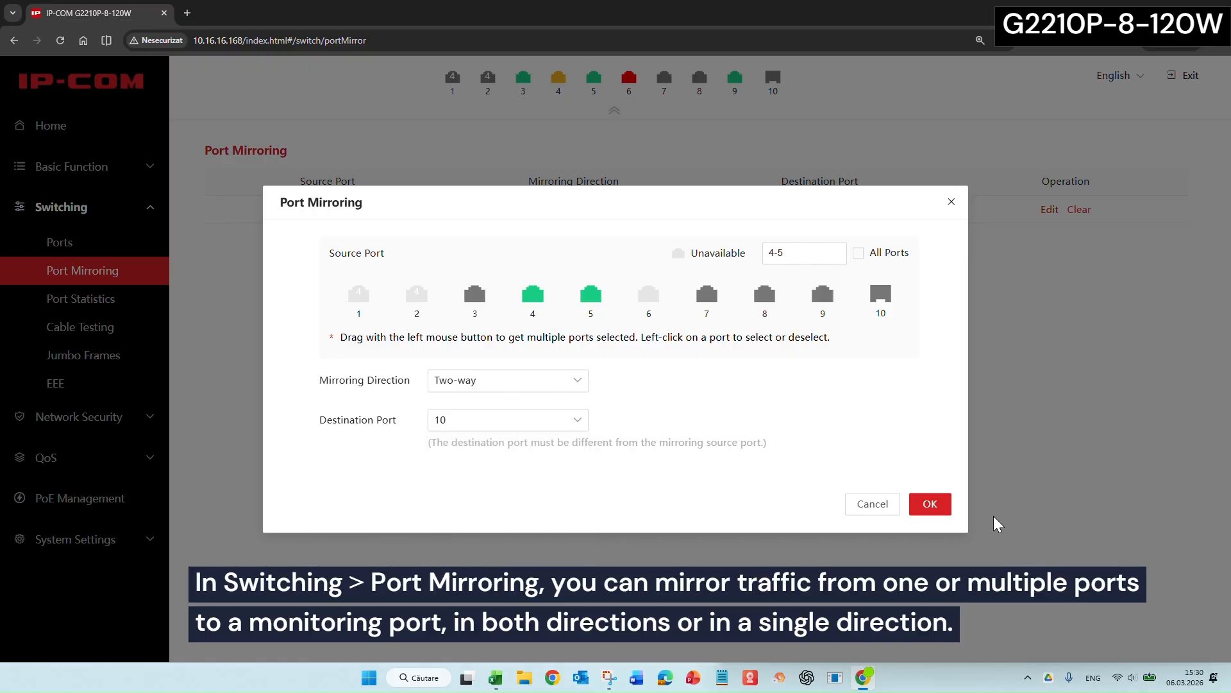
click(876, 501)
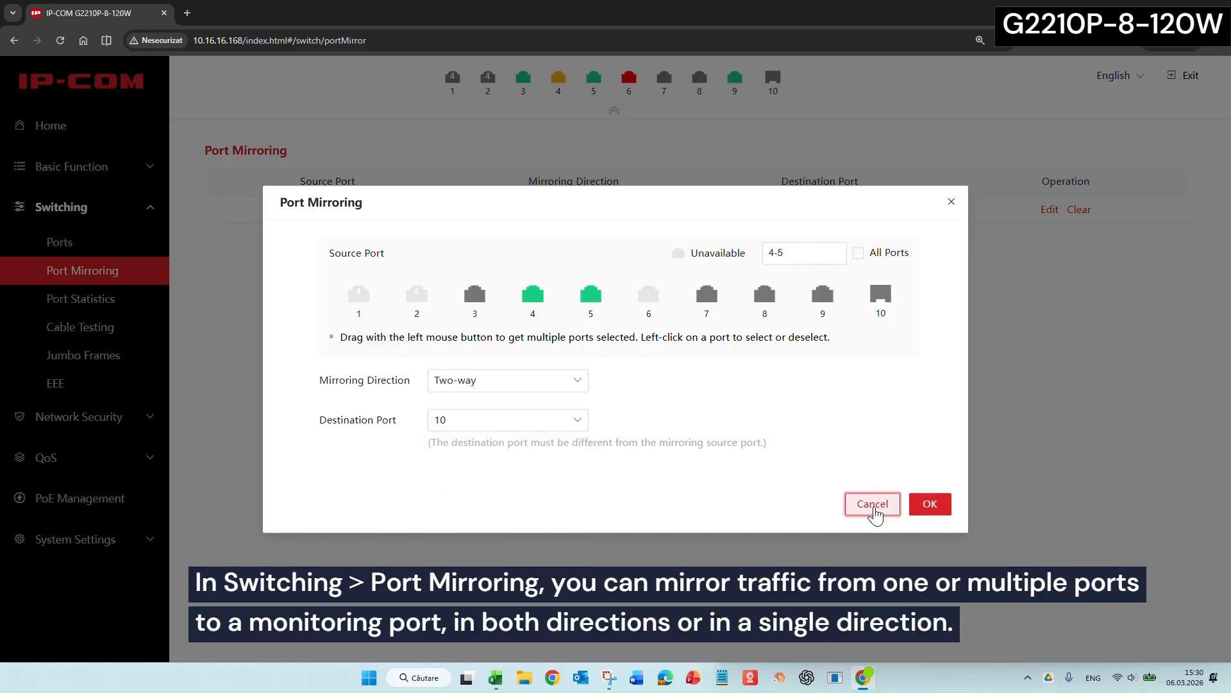
- Reopen the mirroring edit, try port 3 as the source and cancel it, and view the Port Statistics page
click(1050, 209)
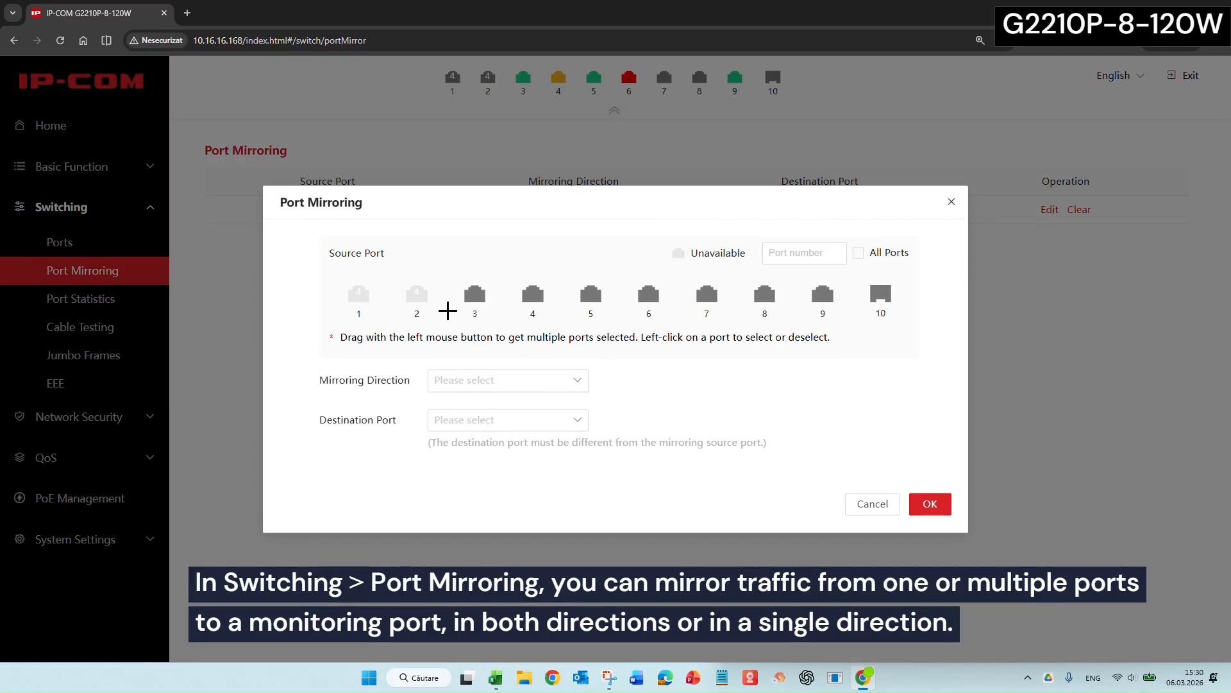
click(463, 293)
click(873, 503)
click(83, 299)
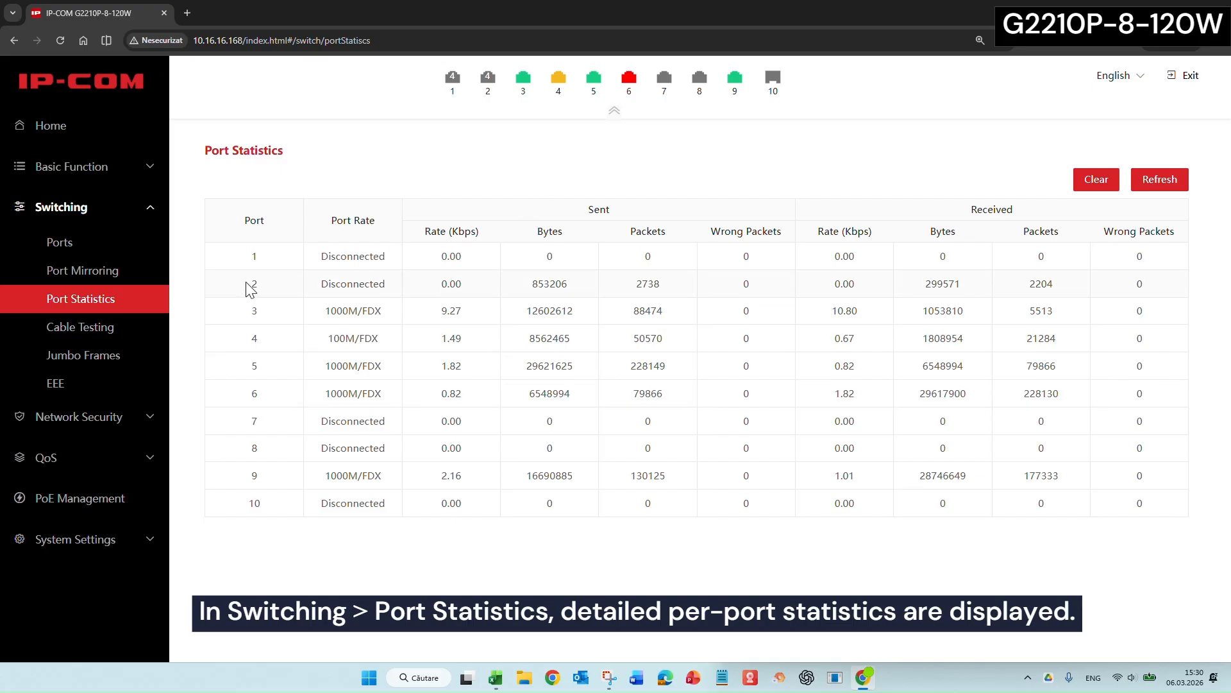
- Go to Cable Testing and run the cable test on ports 1, 2, 4 and 8
click(117, 326)
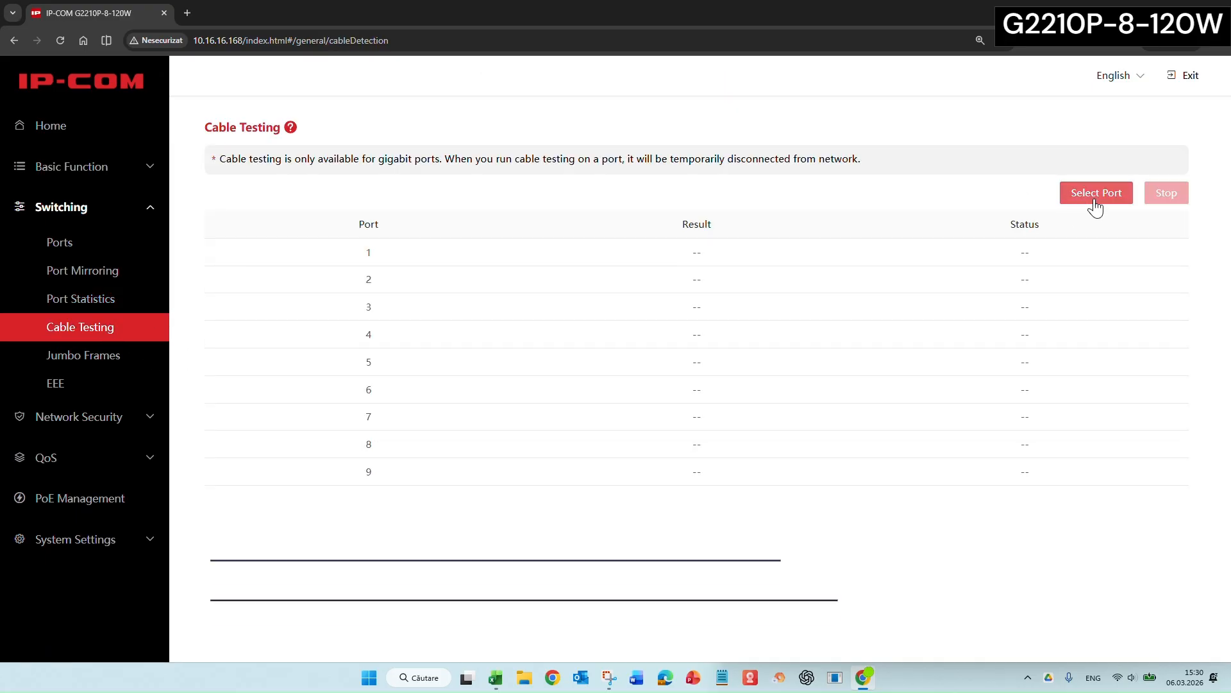
click(1096, 193)
click(551, 349)
drag(424, 349, 359, 349)
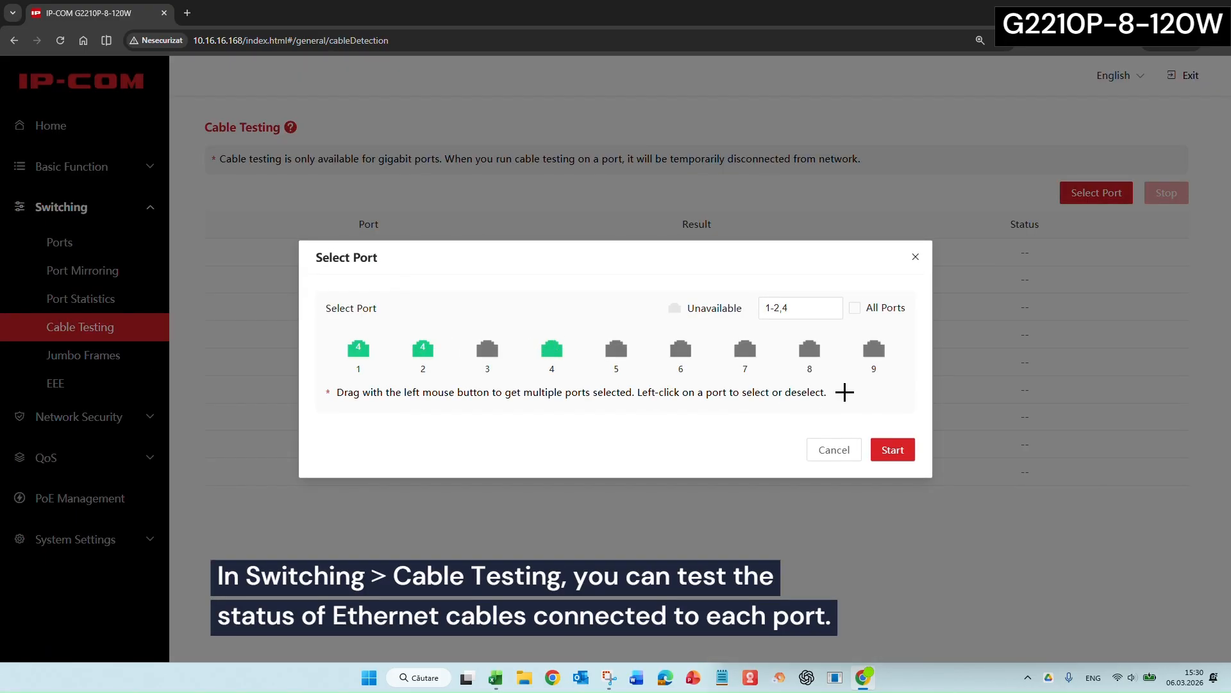
click(893, 449)
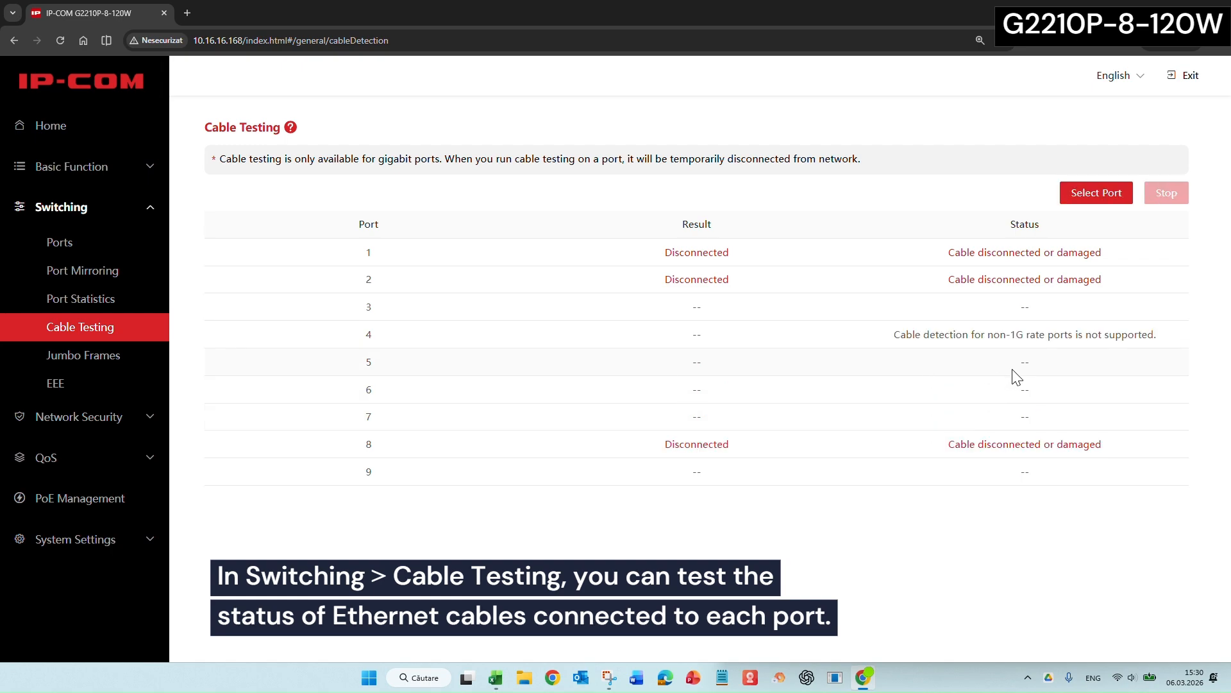
- Go to the Jumbo Frames settings and try jumbo frame sizes of 1536 Byte and 2048 Byte
click(125, 357)
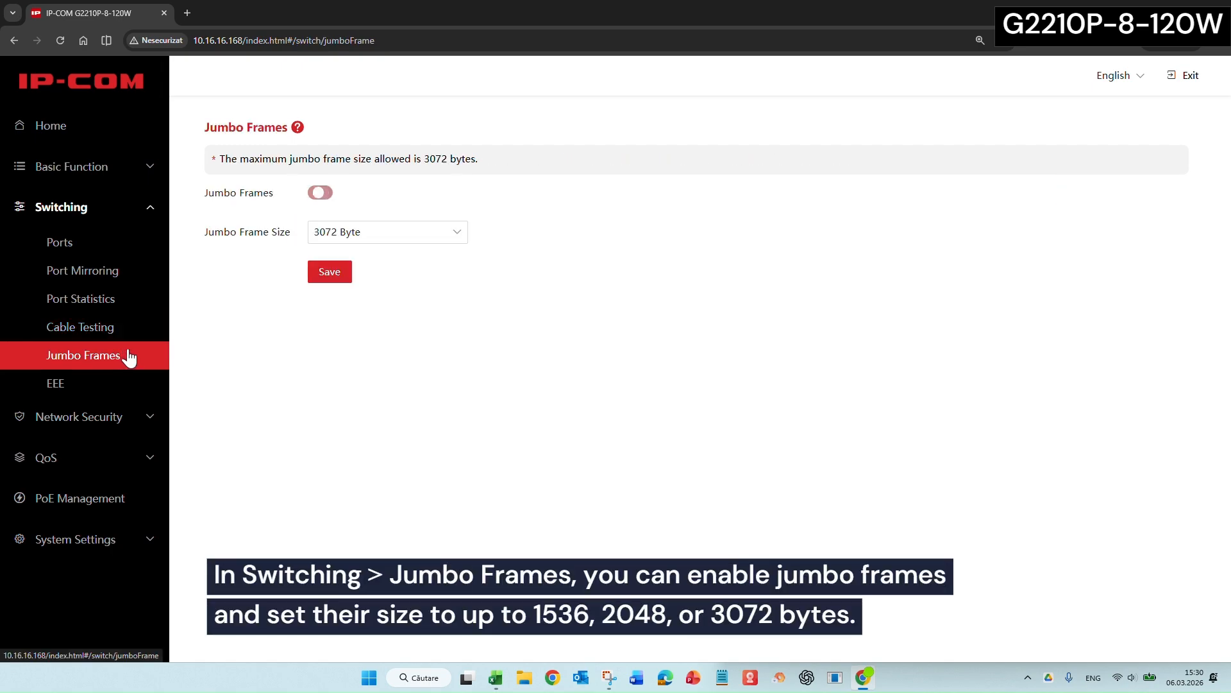
click(364, 235)
click(353, 266)
click(369, 234)
click(350, 287)
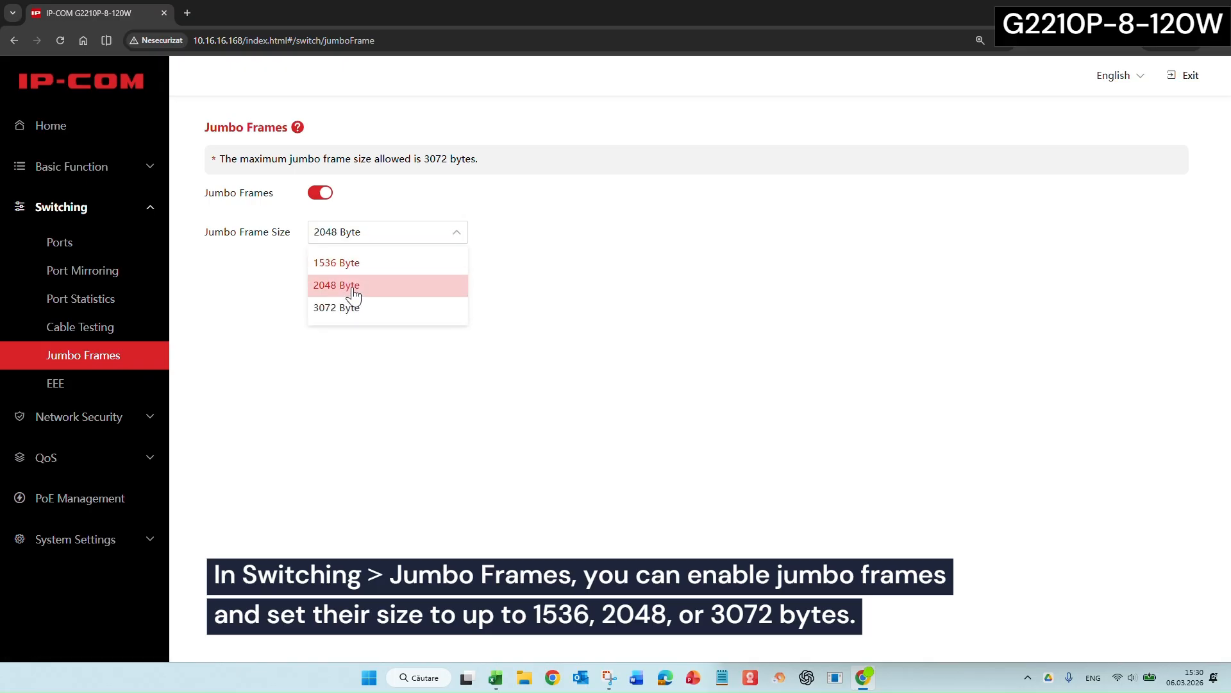
- Switch the jumbo frame size through 3072 Byte, 2048 Byte and 1536 Byte, ending on 2048 Byte
click(361, 235)
click(368, 309)
click(382, 239)
click(374, 285)
click(379, 234)
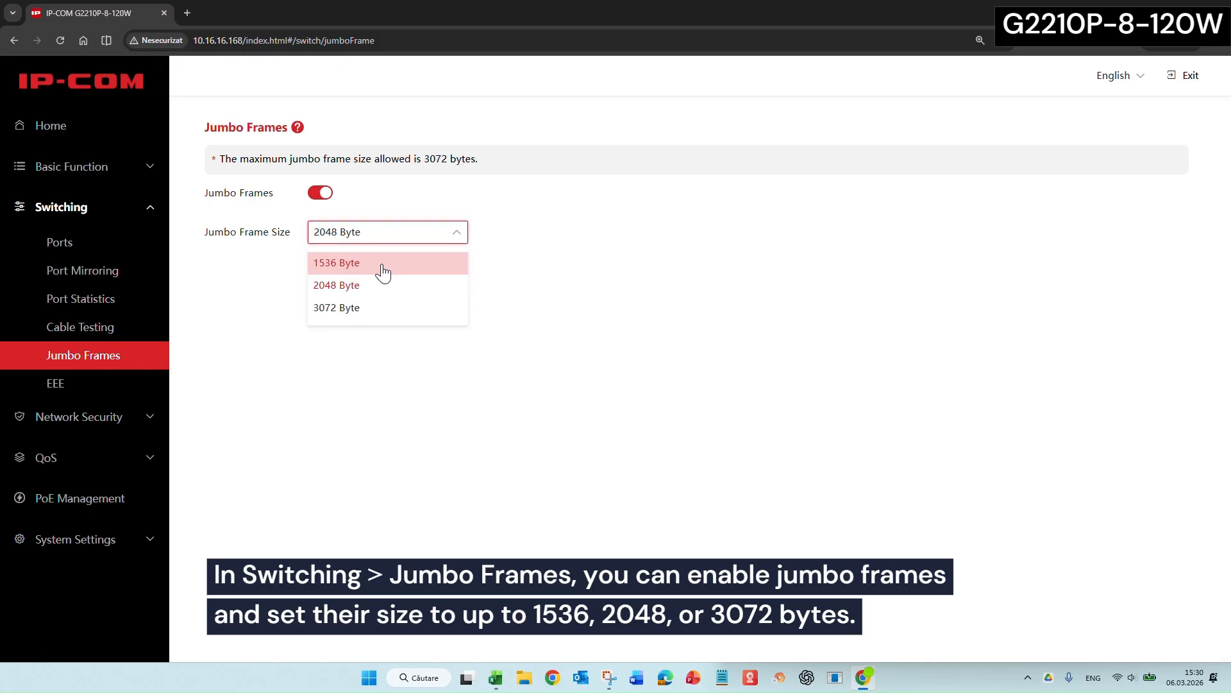
click(382, 263)
click(393, 245)
click(378, 283)
- Set the jumbo frame size to 3072 Byte and save the setting
drag(422, 159, 536, 170)
click(384, 232)
click(404, 308)
click(332, 275)
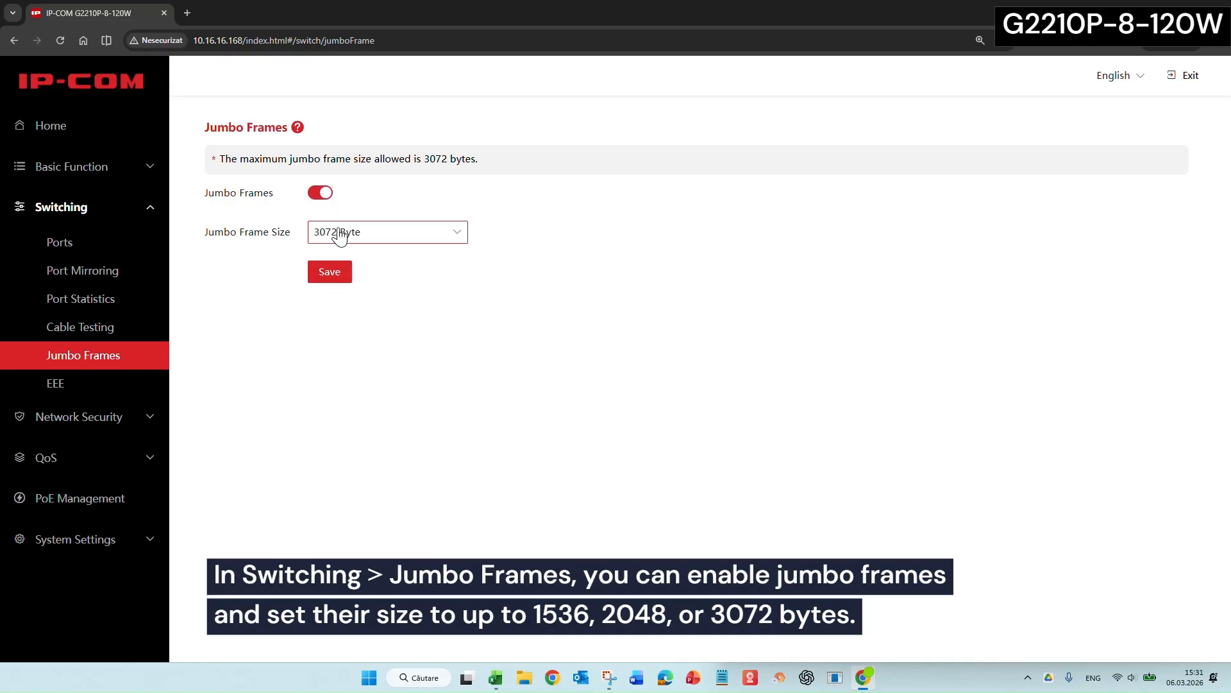
drag(210, 238, 297, 236)
- Review the Energy Efficient Ethernet notes under Switching and disable EEE on port 4
click(96, 382)
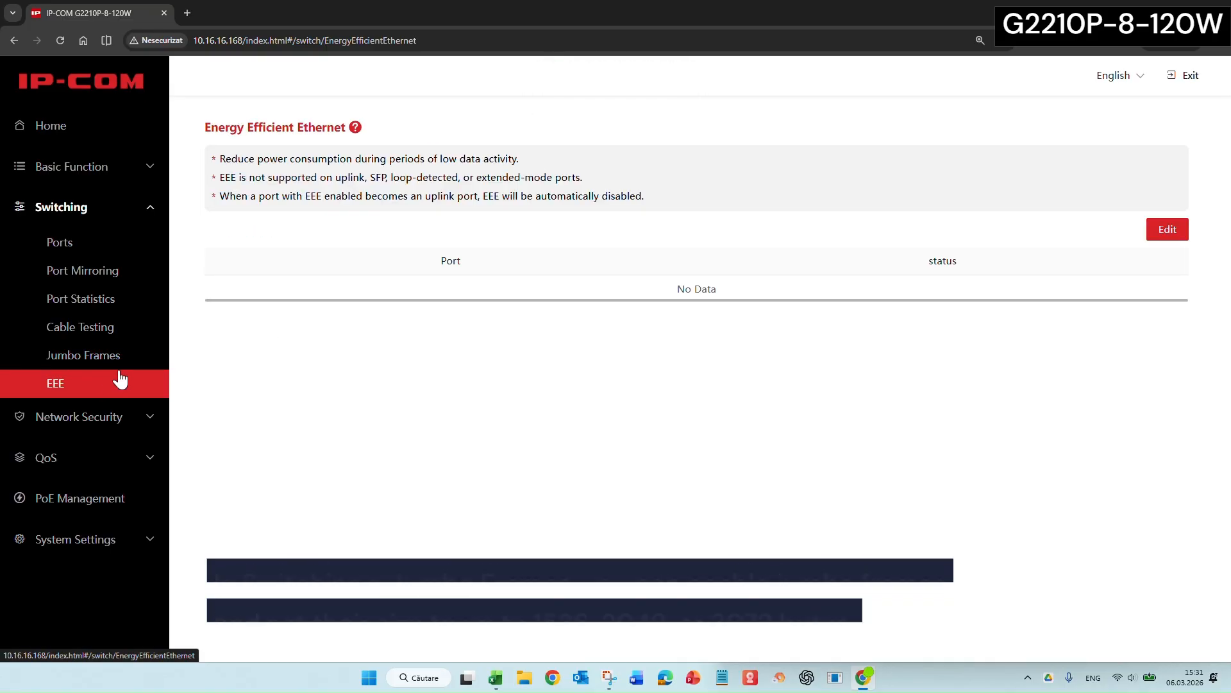
drag(278, 159, 519, 159)
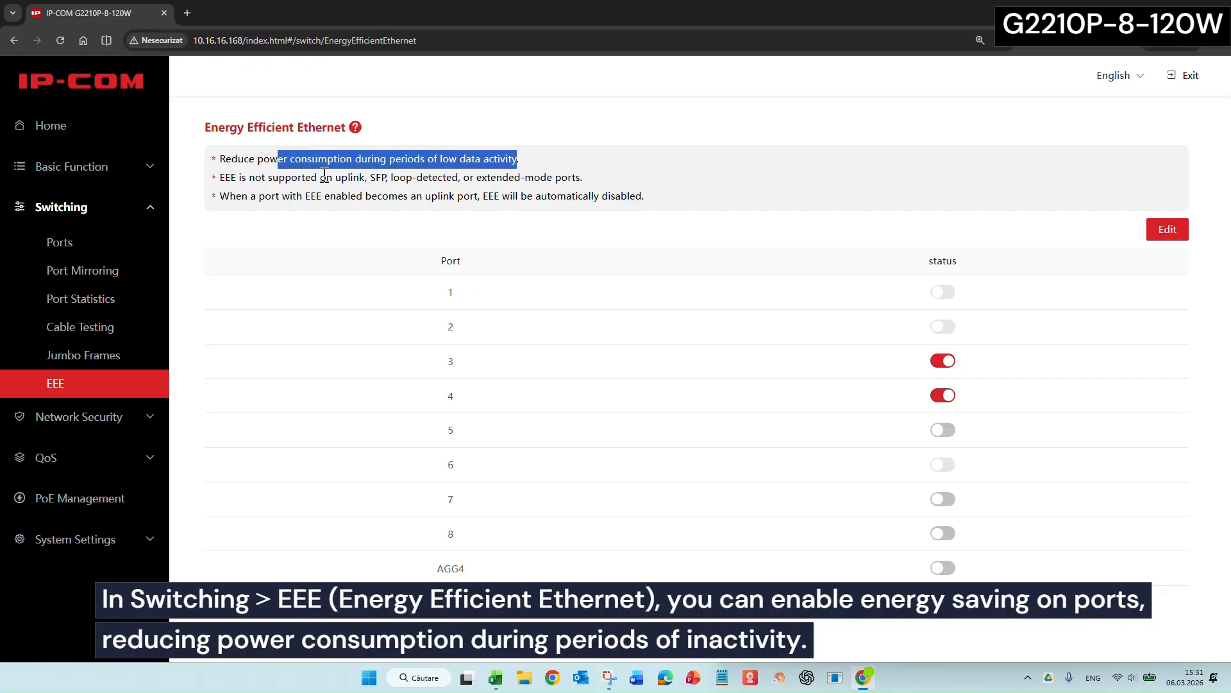
drag(232, 178, 555, 178)
click(314, 196)
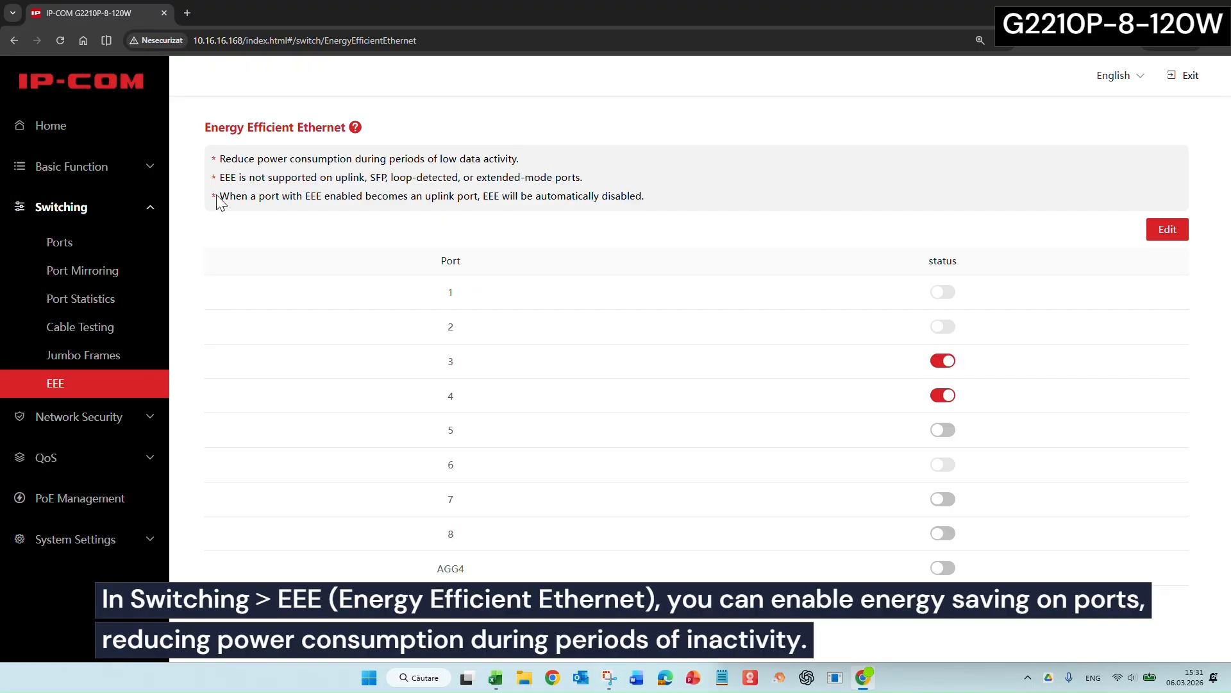
drag(220, 199, 616, 196)
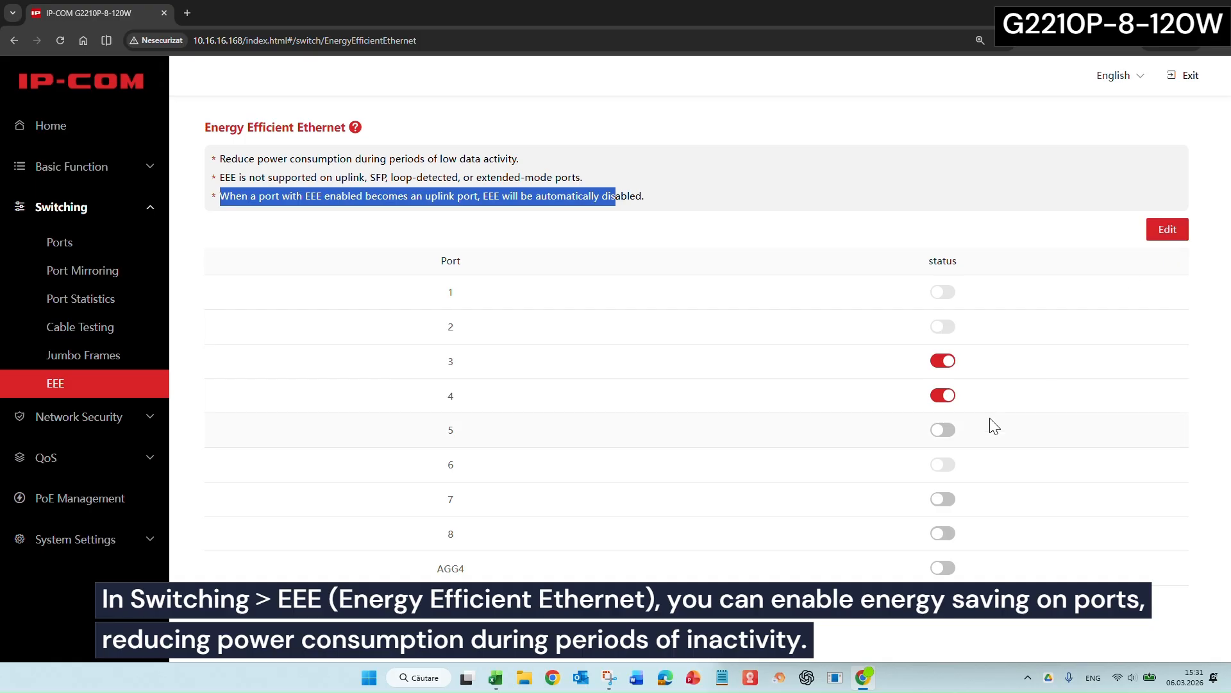
click(943, 396)
- Try enabling EEE on port 8 through the multi-port edit, and cancel both the caution note and the edit
click(1167, 230)
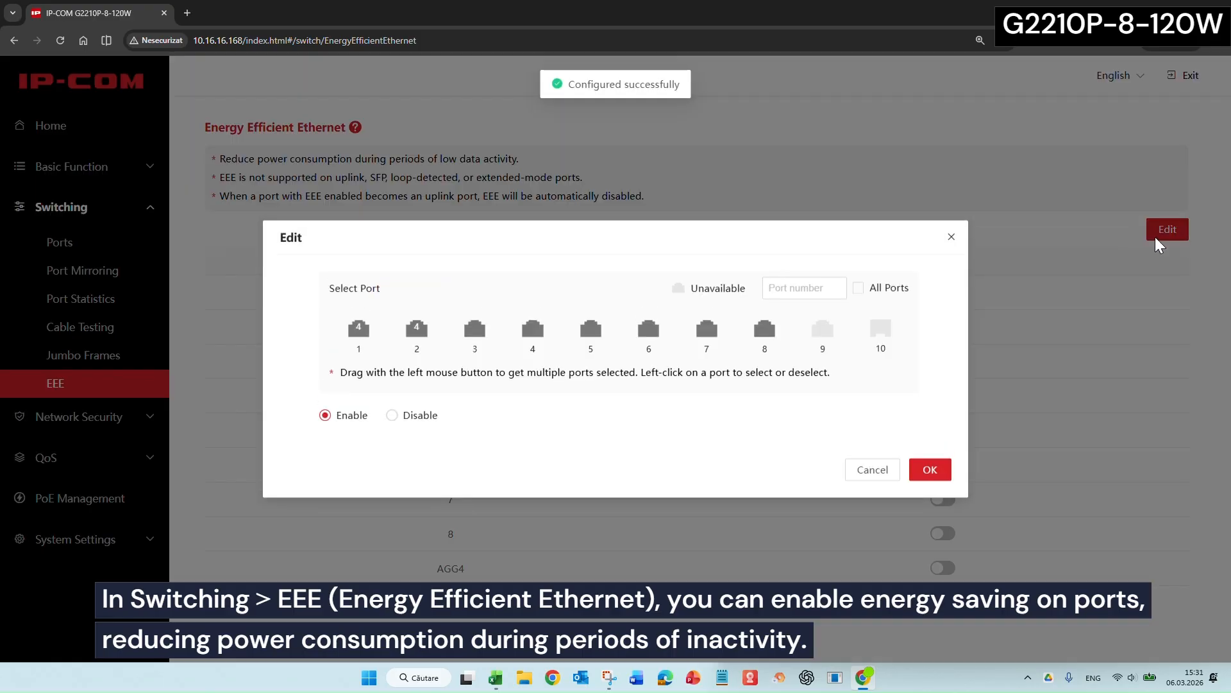
click(767, 333)
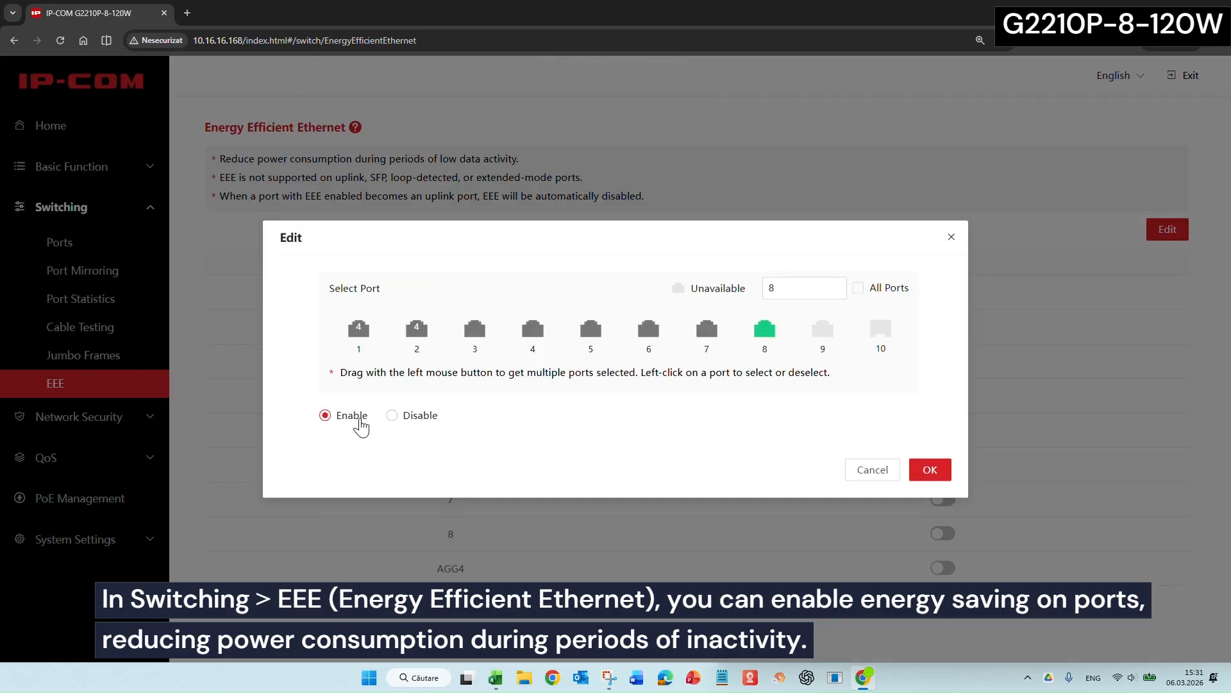
click(363, 424)
click(930, 469)
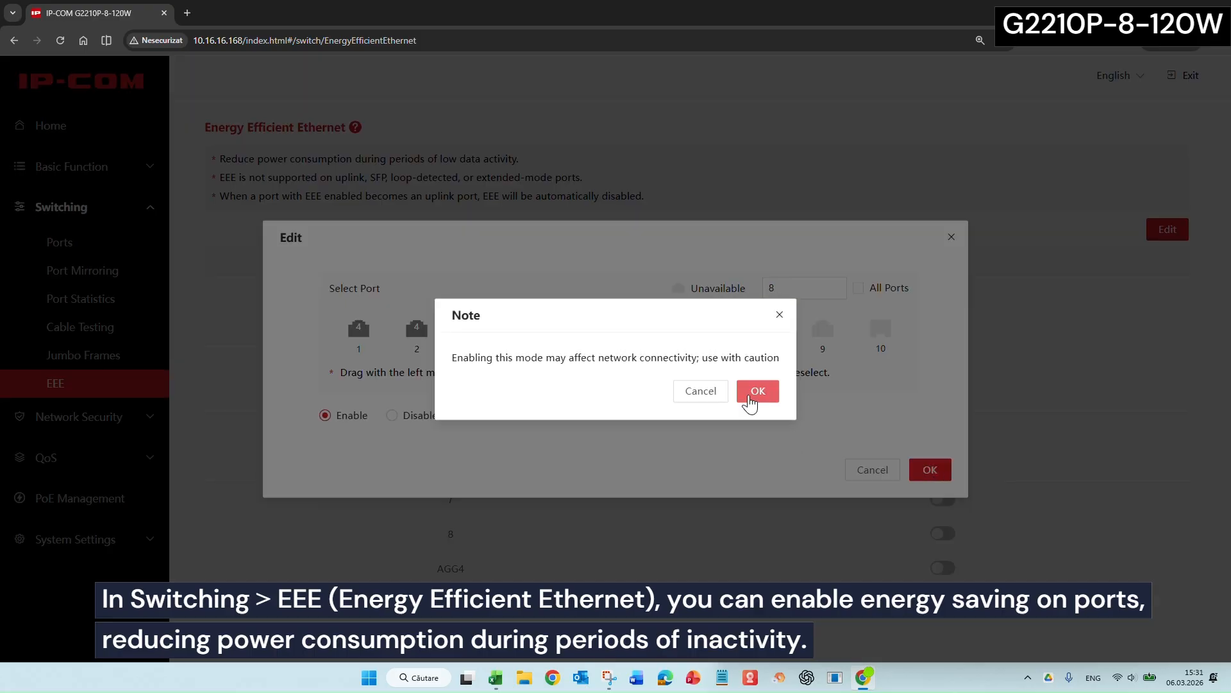
drag(708, 363, 749, 374)
click(701, 390)
click(873, 469)
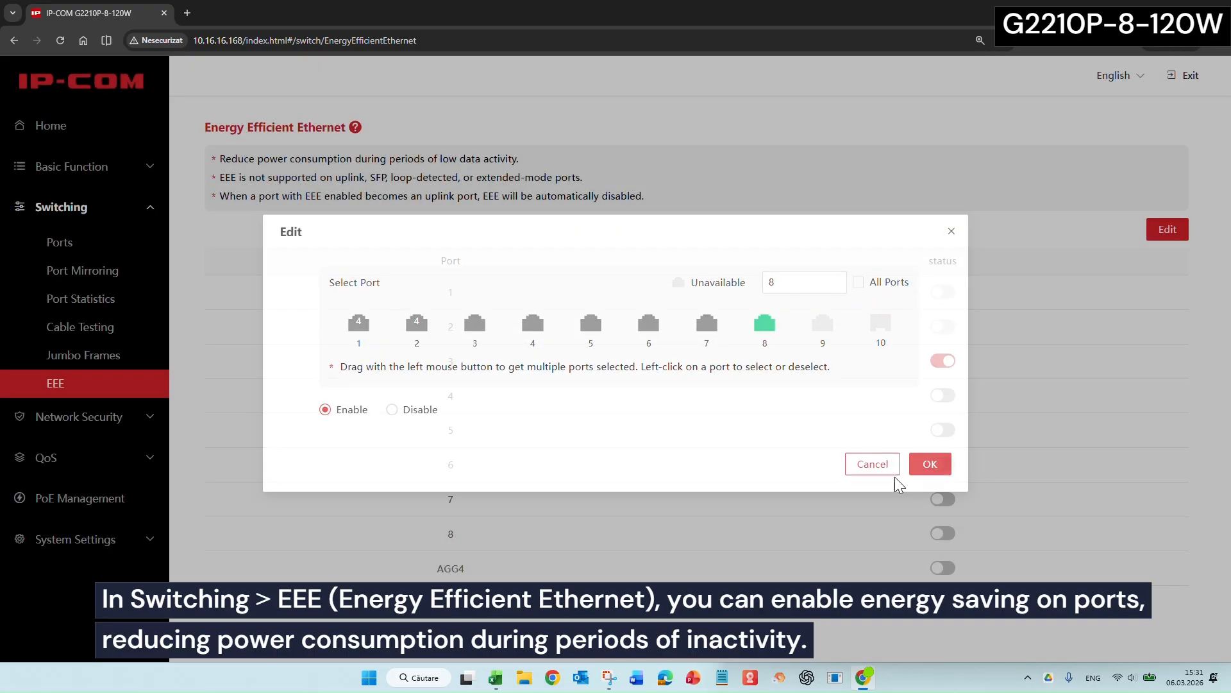
- Go to IGMP Snooping under Network Security and toggle IGMP snooping off and back on
click(97, 417)
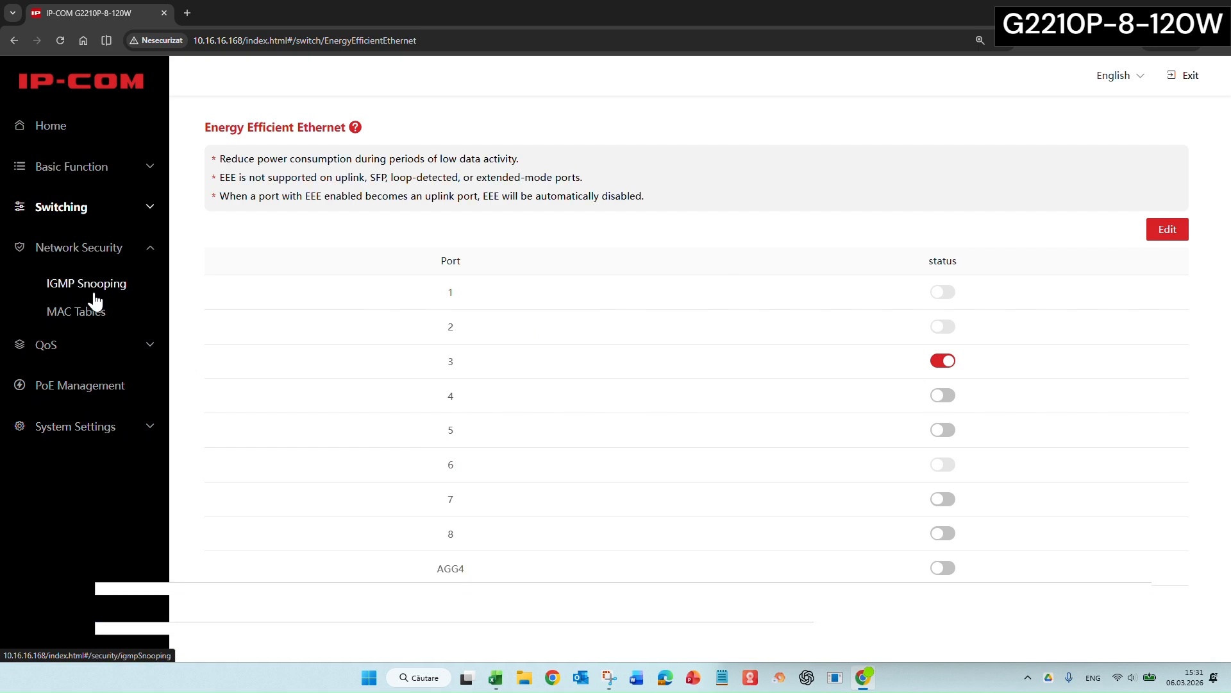
click(96, 284)
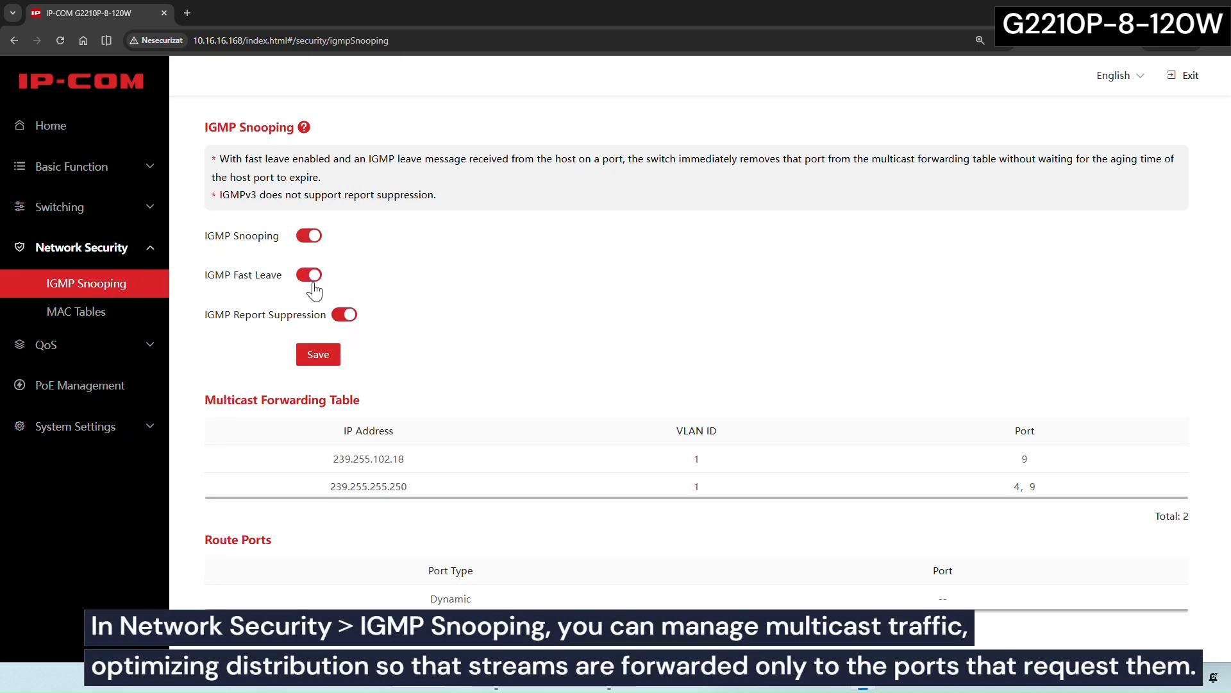
click(345, 316)
click(311, 237)
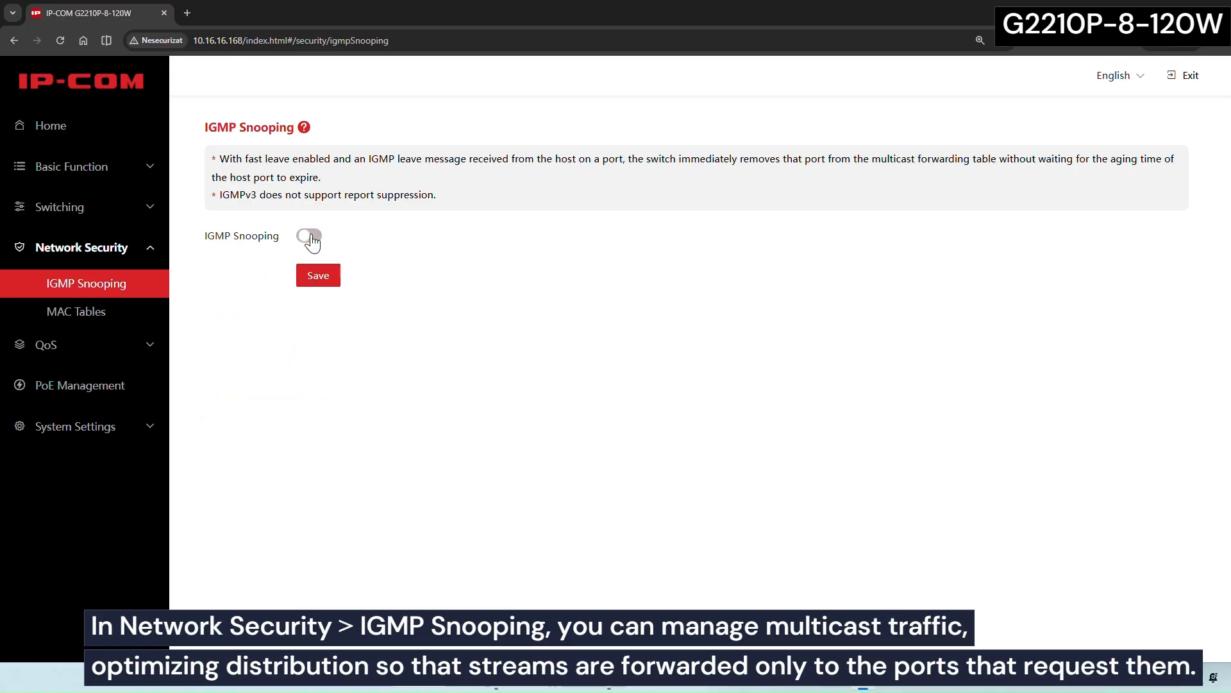
click(311, 238)
click(311, 238)
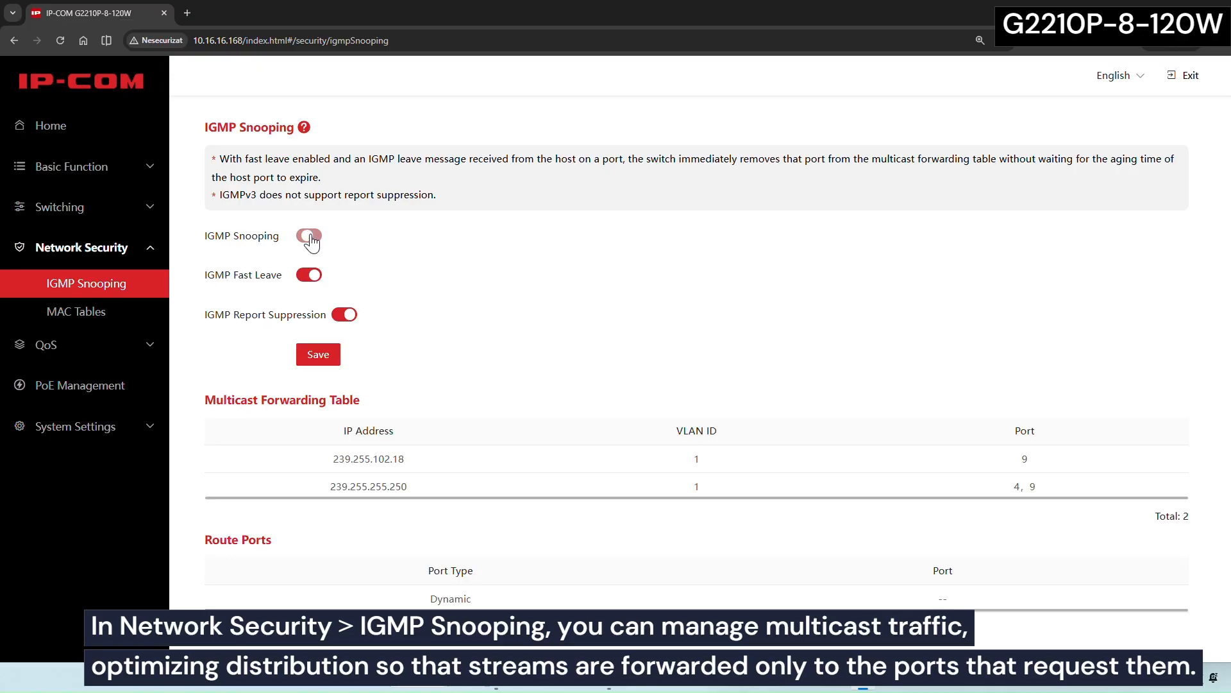
- Examine the IGMP Snooping notes on fast leave and report suppression
drag(215, 130, 291, 138)
mouse_move(220, 159)
mouse_down()
mouse_move(427, 198)
mouse_move(200, 160)
mouse_up()
click(447, 204)
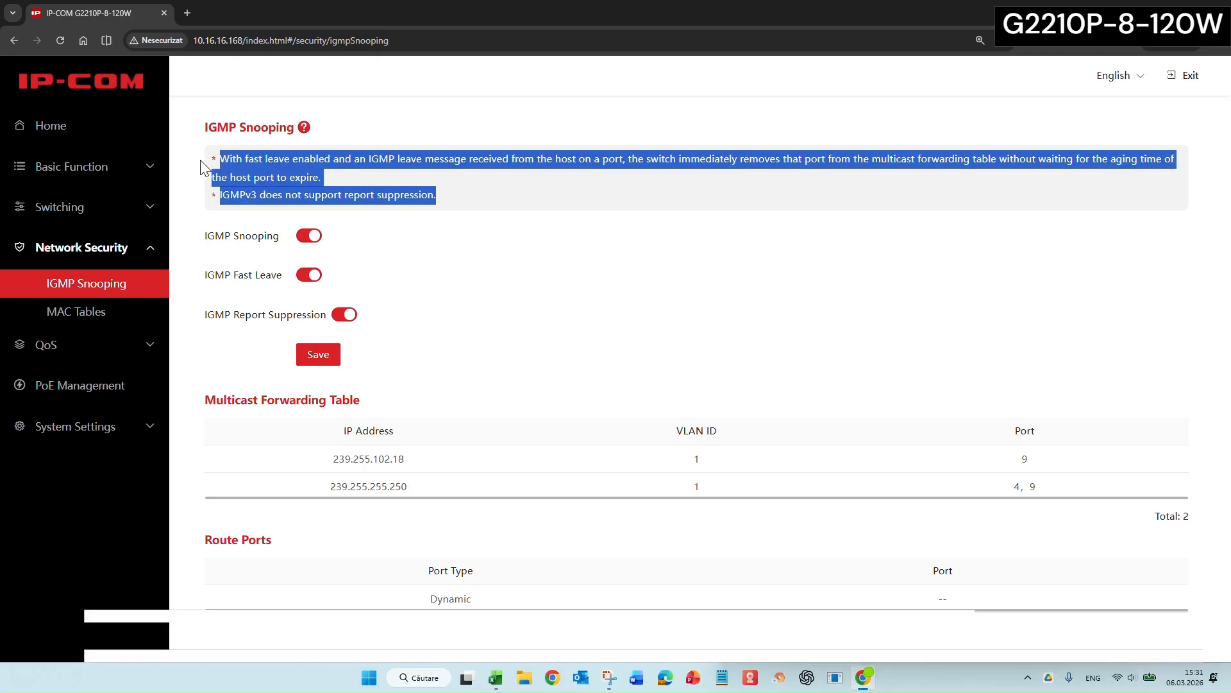
- Go to MAC Tables under Network Security
click(120, 311)
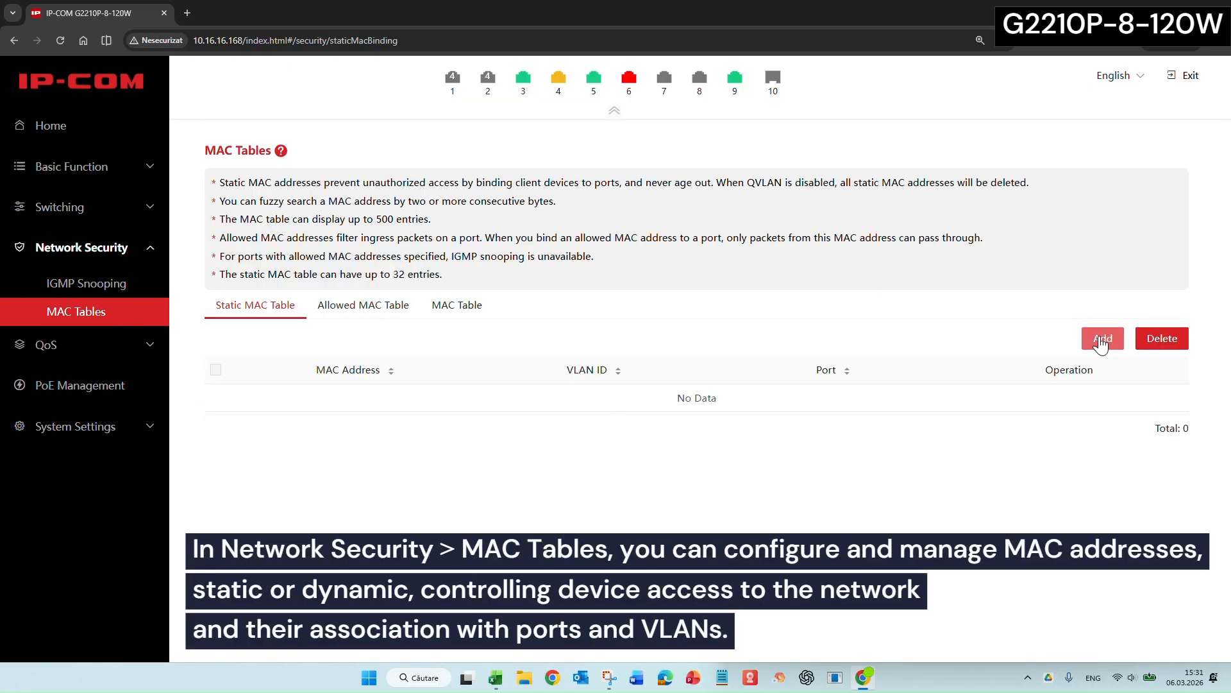
- Try to add a static MAC binding for 00:00:00:00:00 with VLAN ID 200 on port 4, and cancel it
click(1101, 343)
click(641, 309)
click(670, 345)
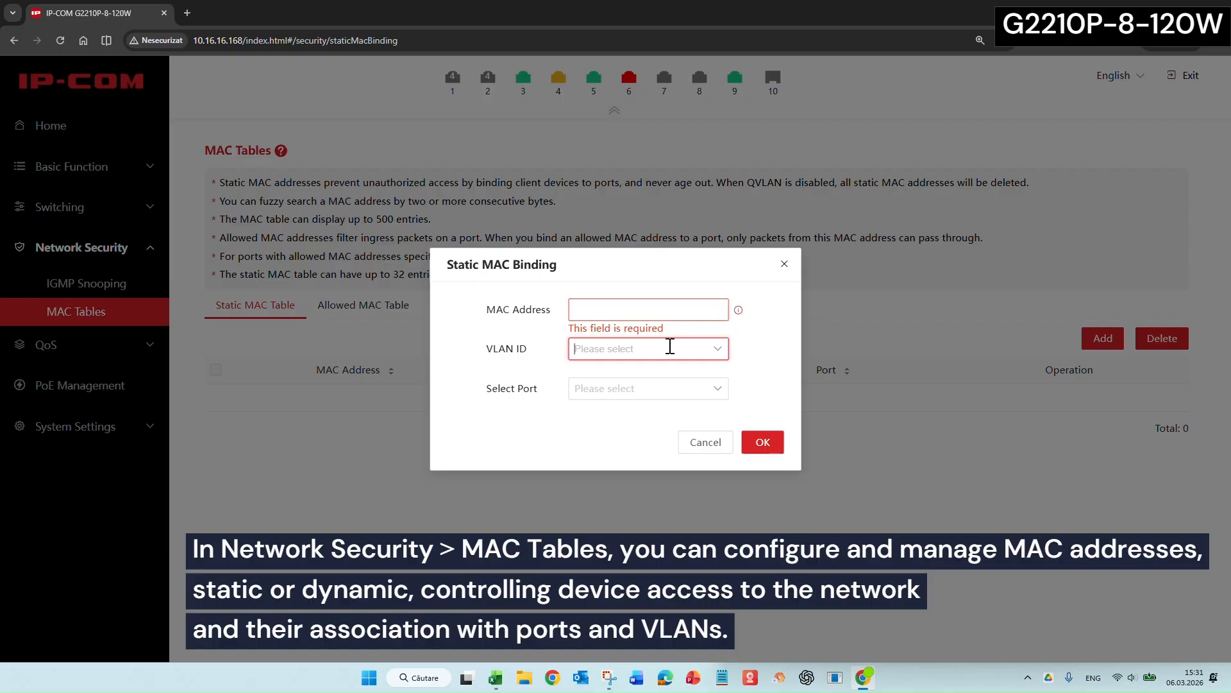
click(723, 352)
click(616, 443)
click(716, 388)
click(616, 477)
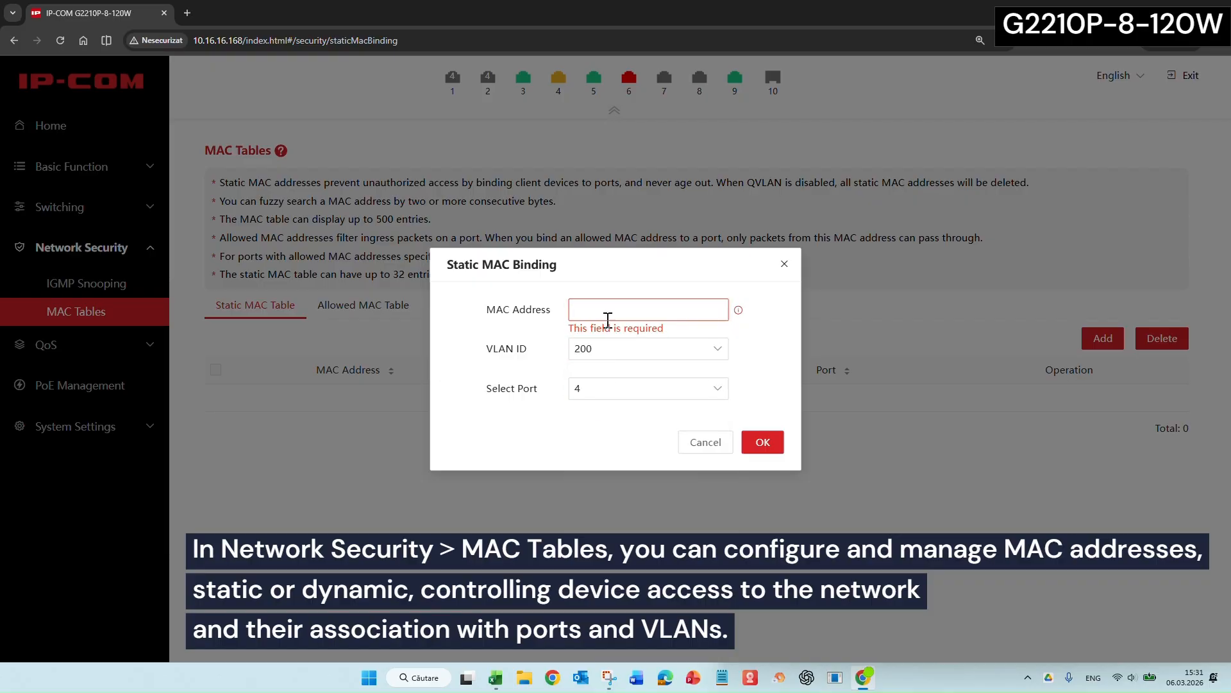
click(611, 316)
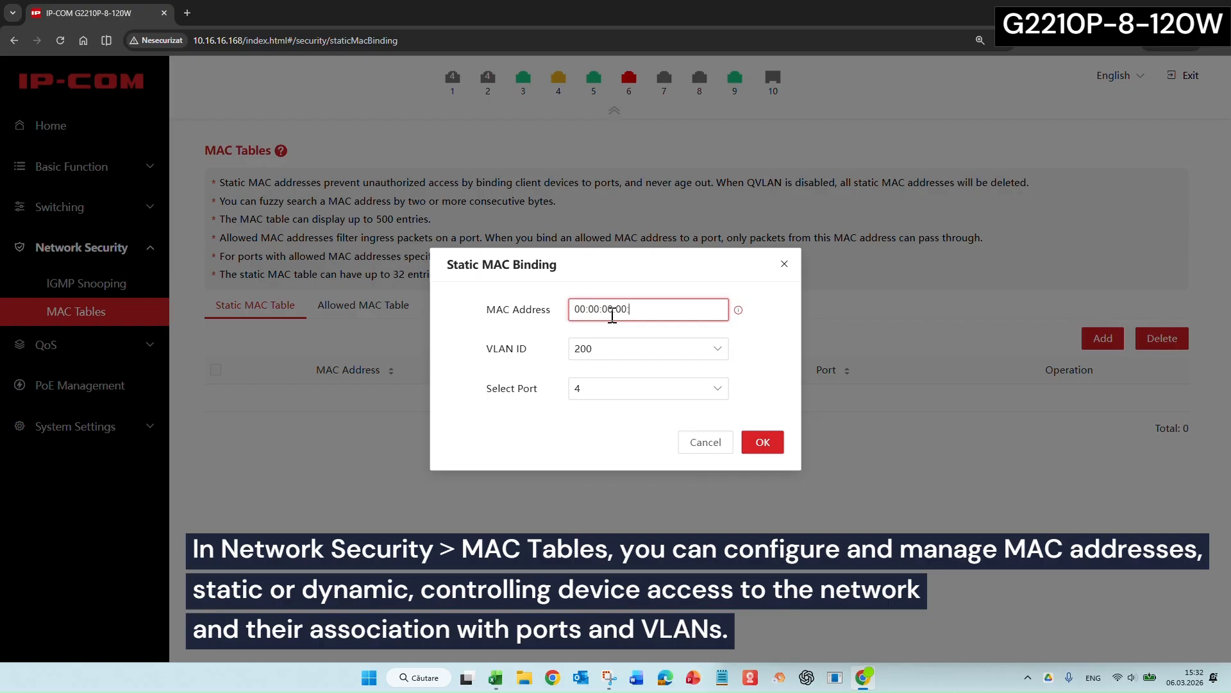
click(763, 442)
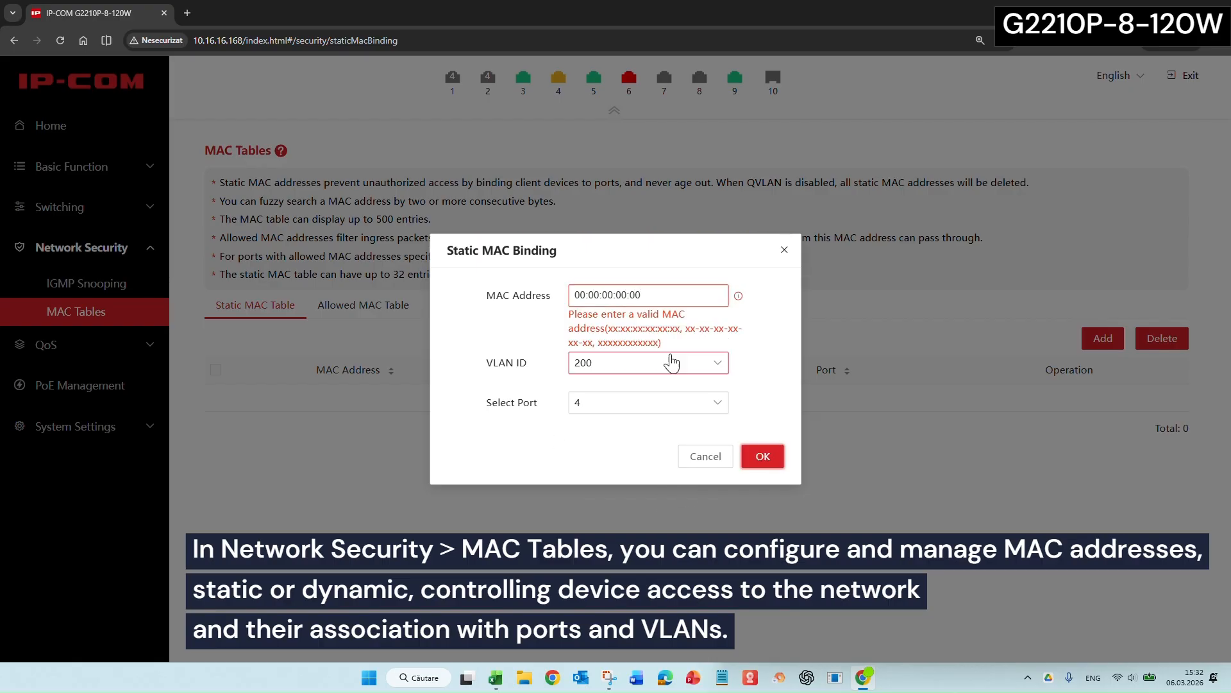
mouse_move(738, 297)
click(705, 456)
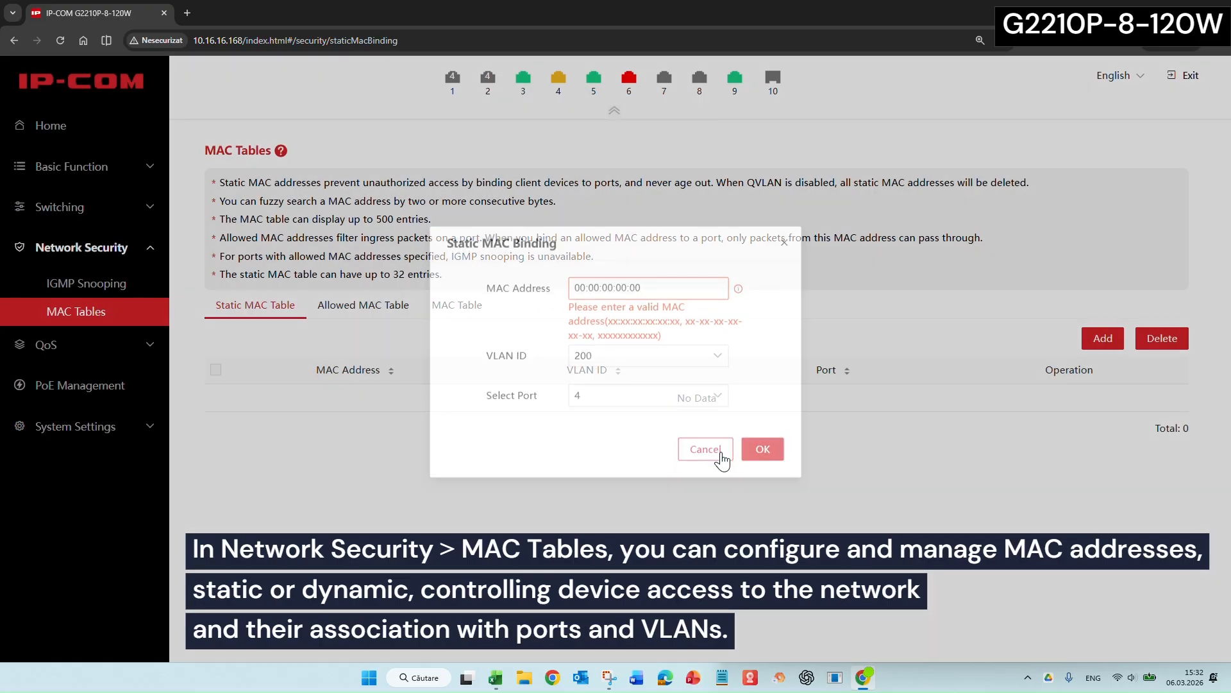
- View the Allowed MAC Table, and in the MAC Table bind the entry 00:00:3f:06:55:6a as an allowed MAC
click(363, 305)
click(456, 305)
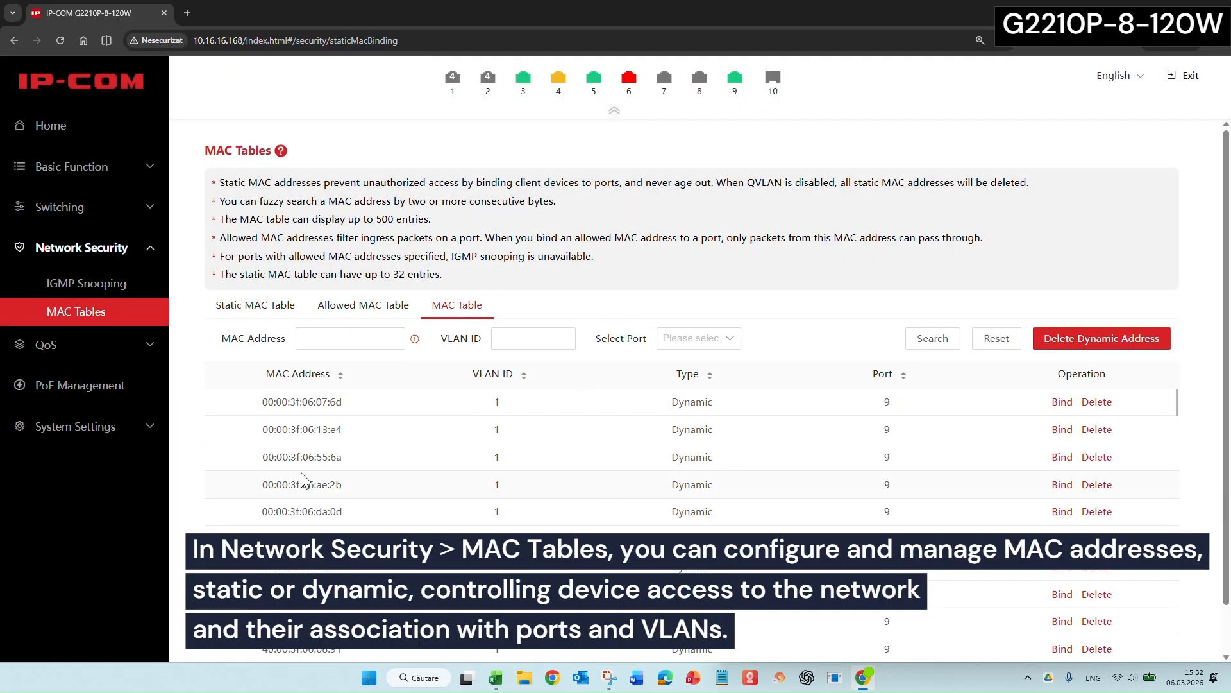
click(1055, 458)
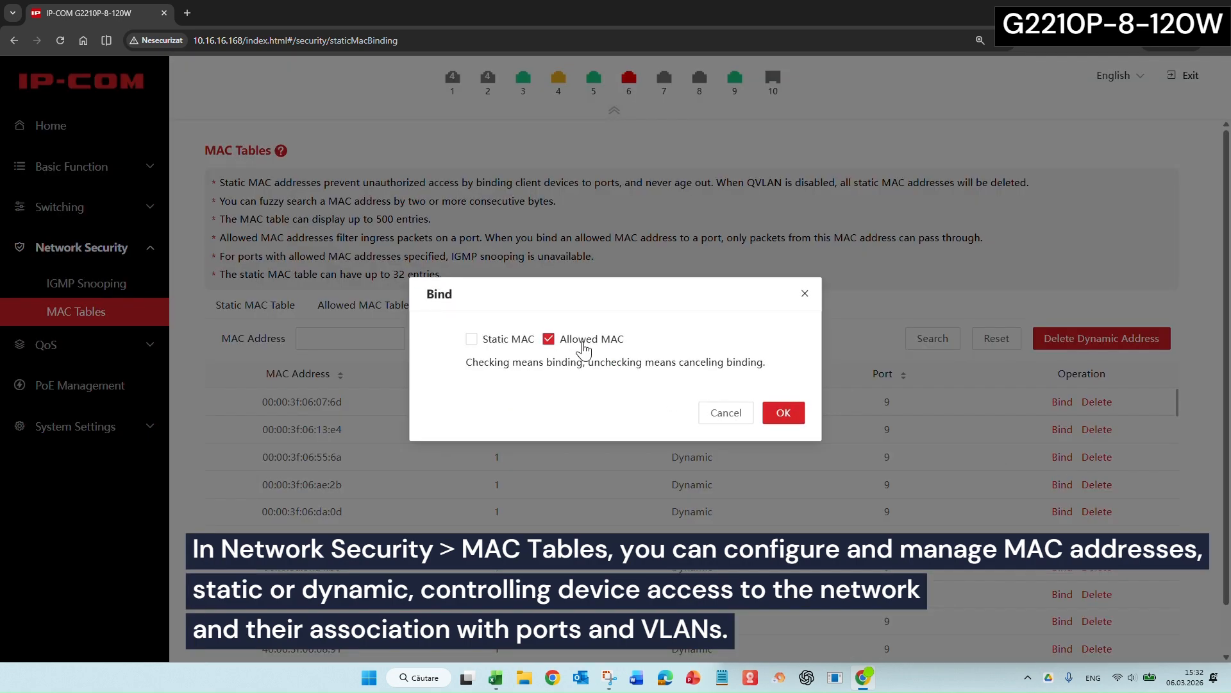
click(784, 412)
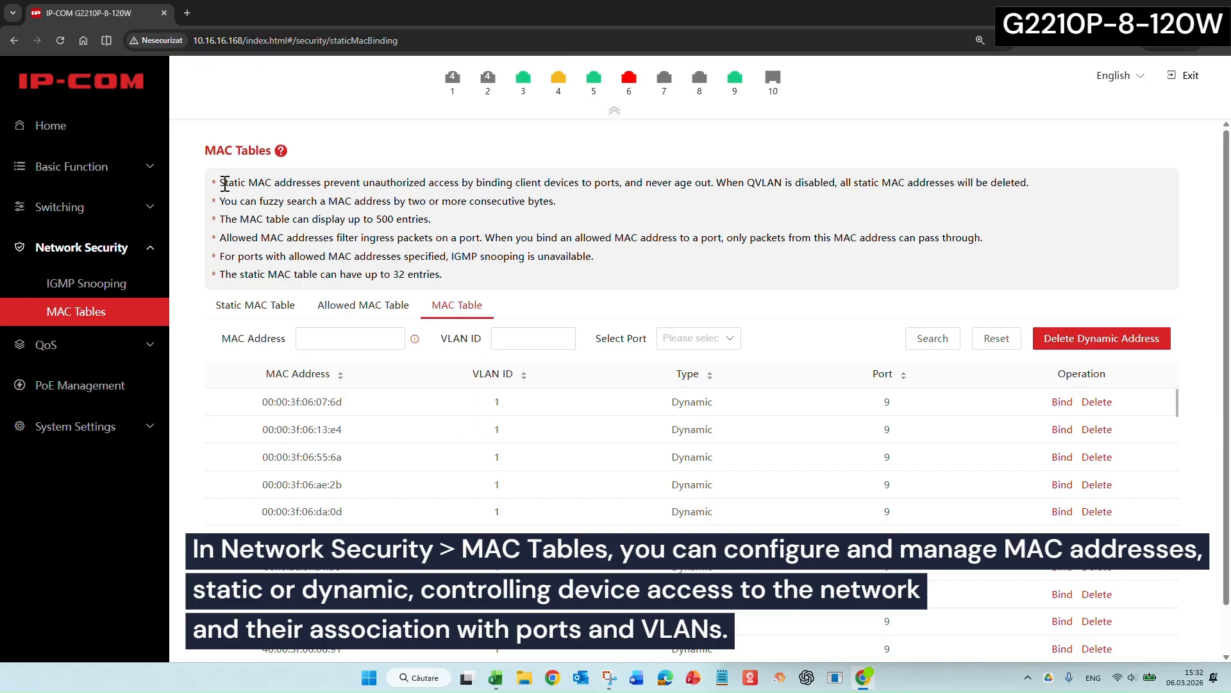
- Bind the MAC Table entry 00:00:3f:06:ae:2b as a static MAC and inspect its VLAN and port options in the Static MAC Table
drag(226, 183, 262, 274)
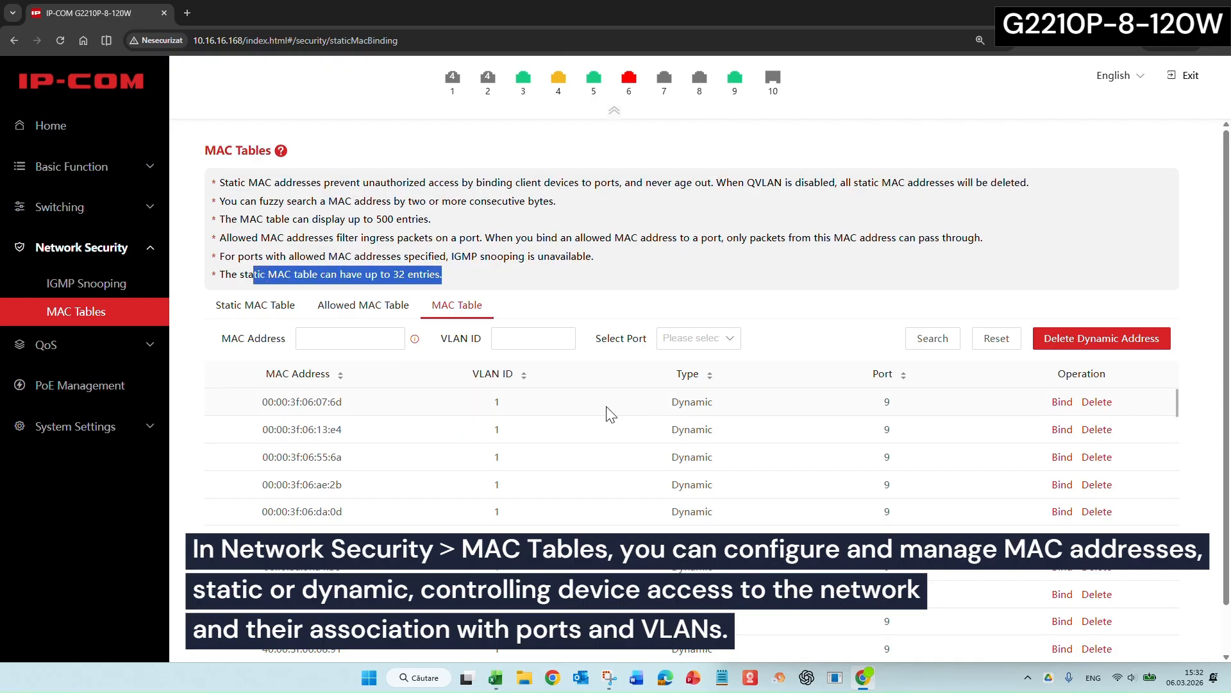
click(1058, 489)
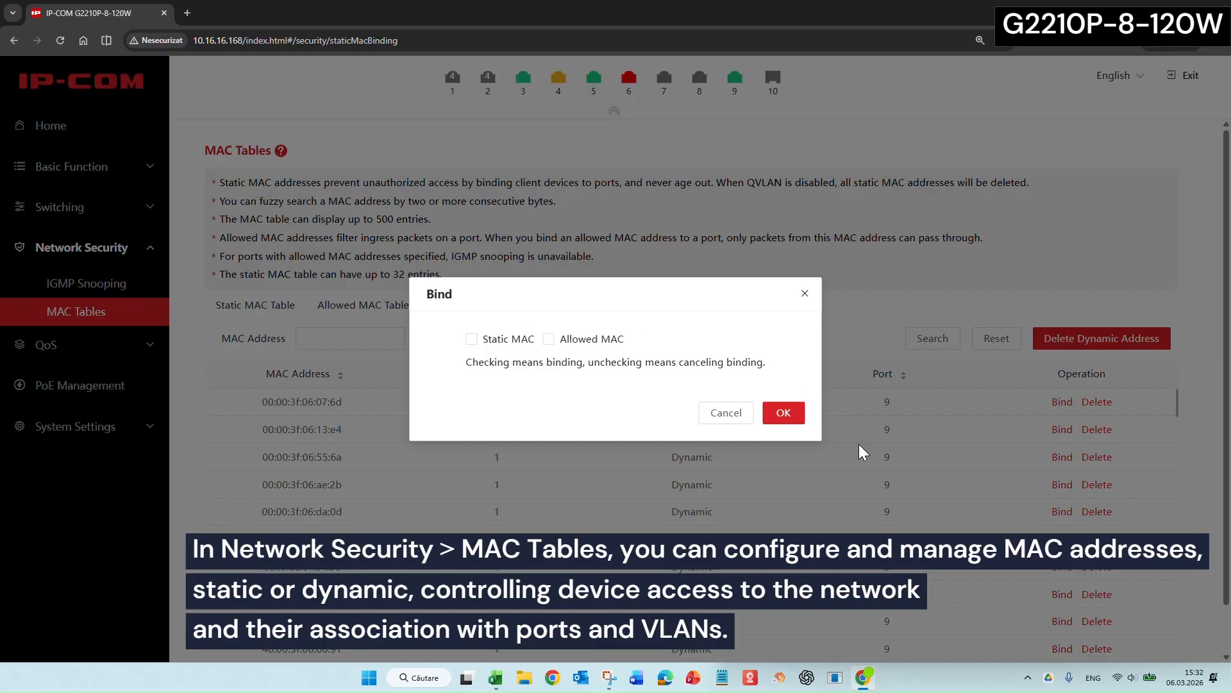
click(783, 413)
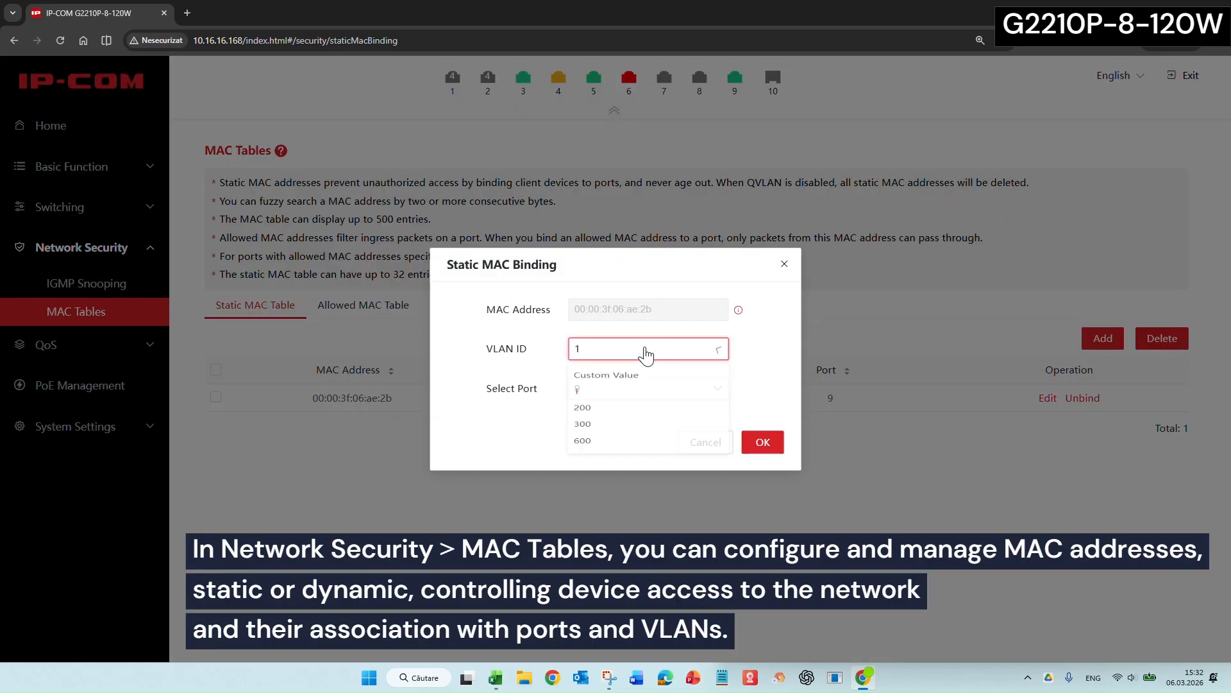
click(649, 387)
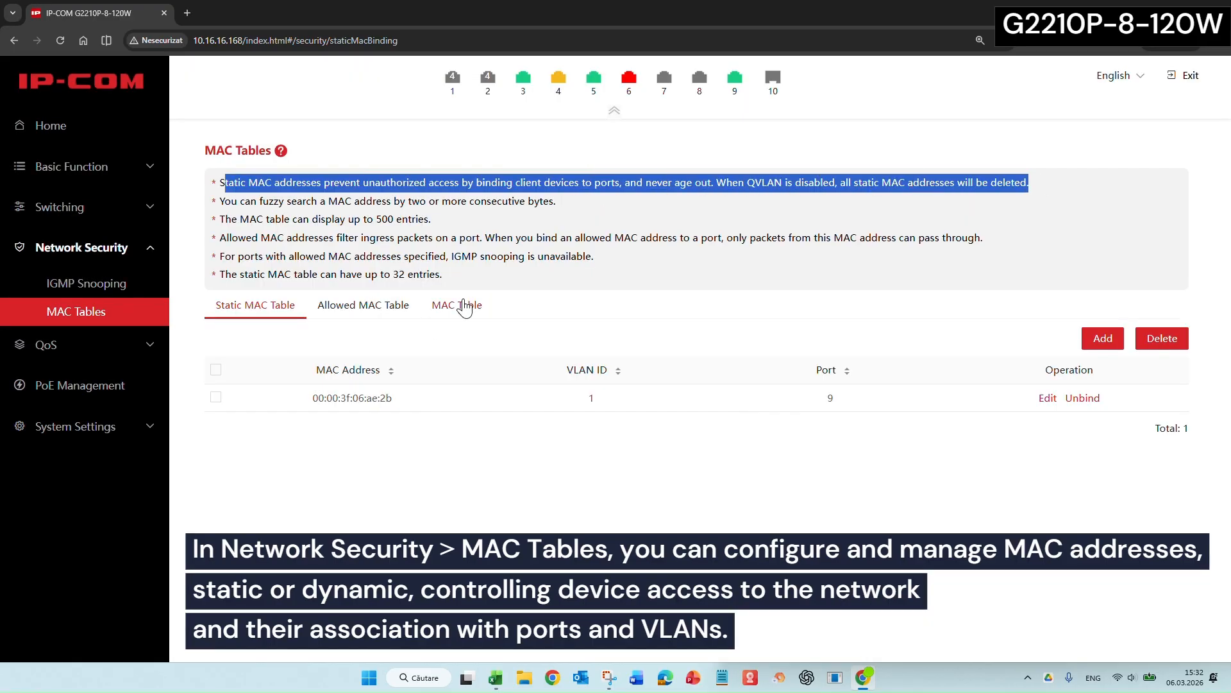
- Search the MAC Table for addresses containing 3f and 00:00:3f, and examine the matching entries
click(465, 307)
click(349, 340)
text(3f)
click(943, 338)
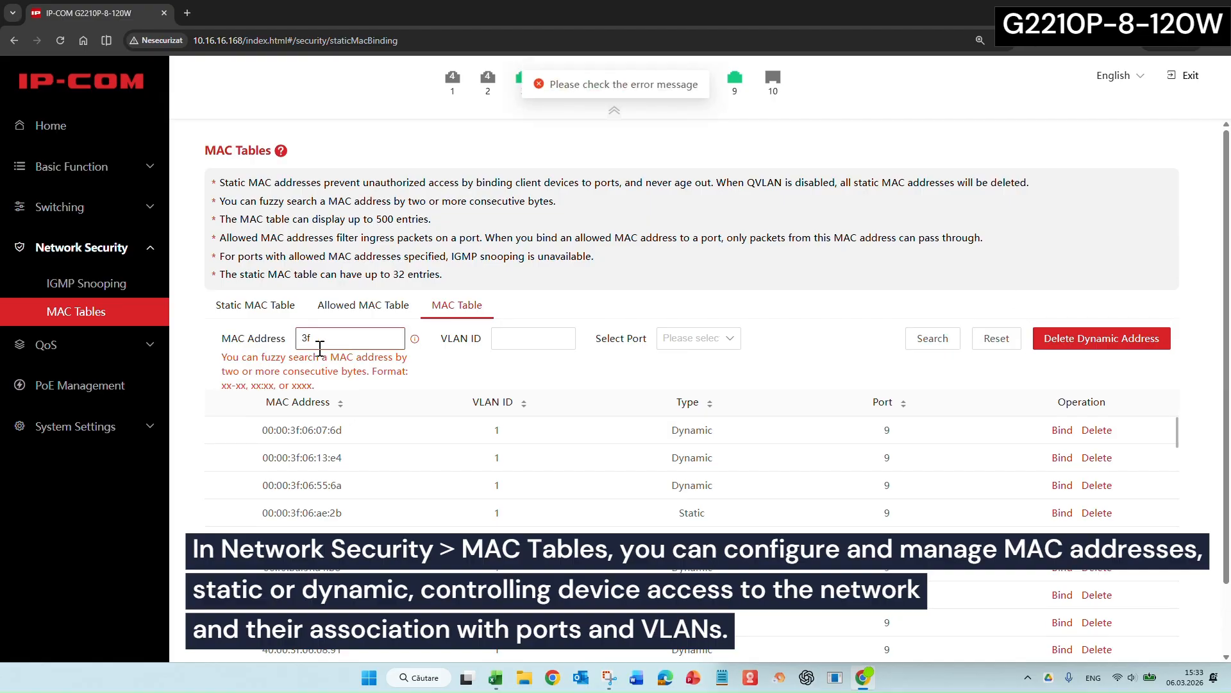
drag(318, 345, 240, 348)
text(00:00:3f)
click(943, 339)
drag(291, 402, 344, 502)
- Reset the MAC Table search and delete the dynamic addresses
click(1006, 339)
click(1111, 339)
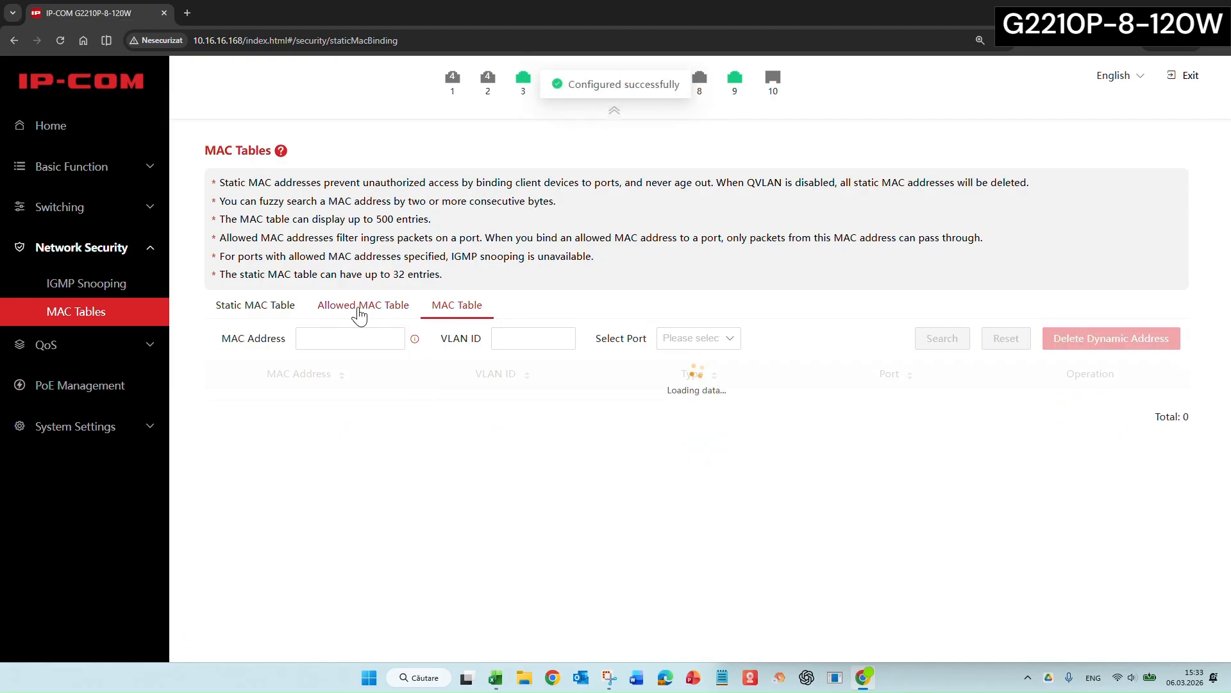
- Go to Port Rate Limit under QoS and open the rate limit settings for editing
click(85, 345)
click(110, 326)
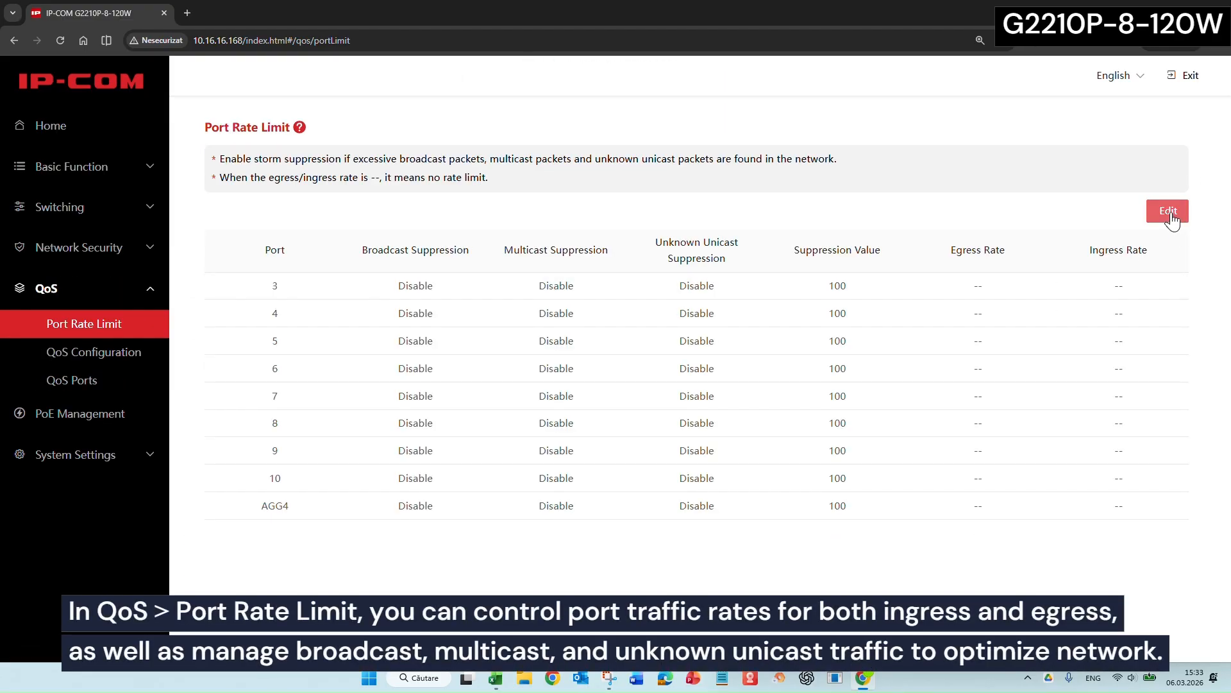
click(1170, 213)
- Select port 3 and enable broadcast, multicast and unknown unicast suppression for it
click(480, 232)
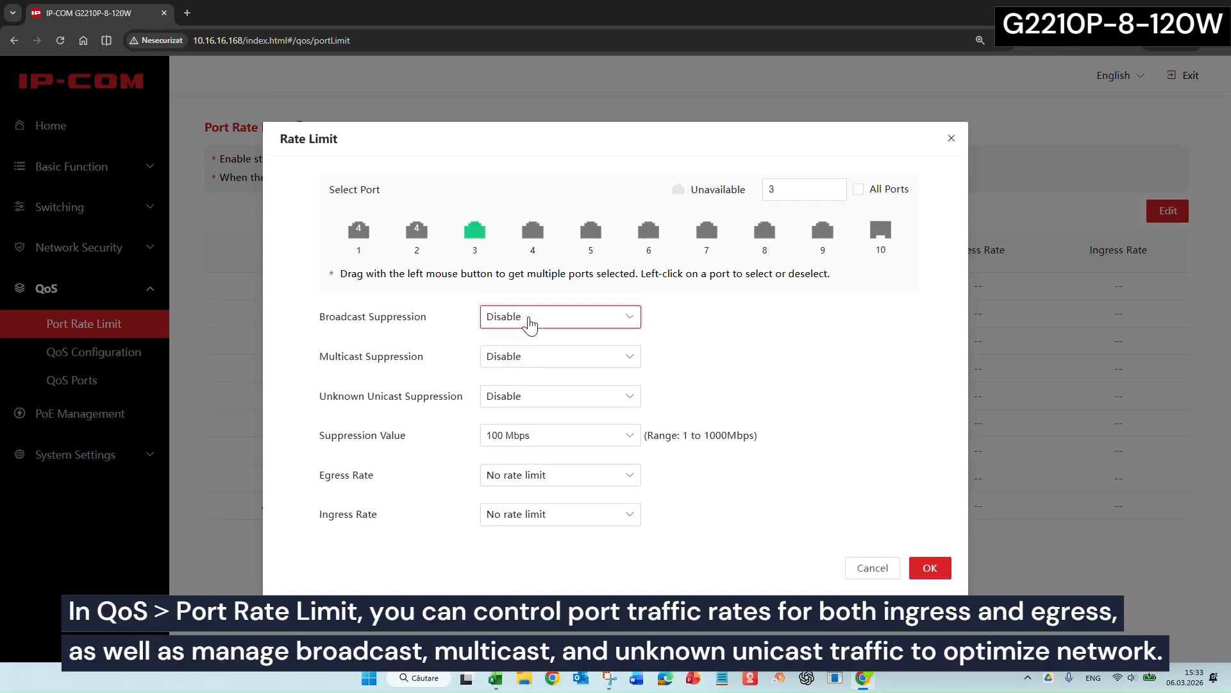
click(530, 317)
click(513, 347)
click(530, 357)
click(513, 378)
click(527, 399)
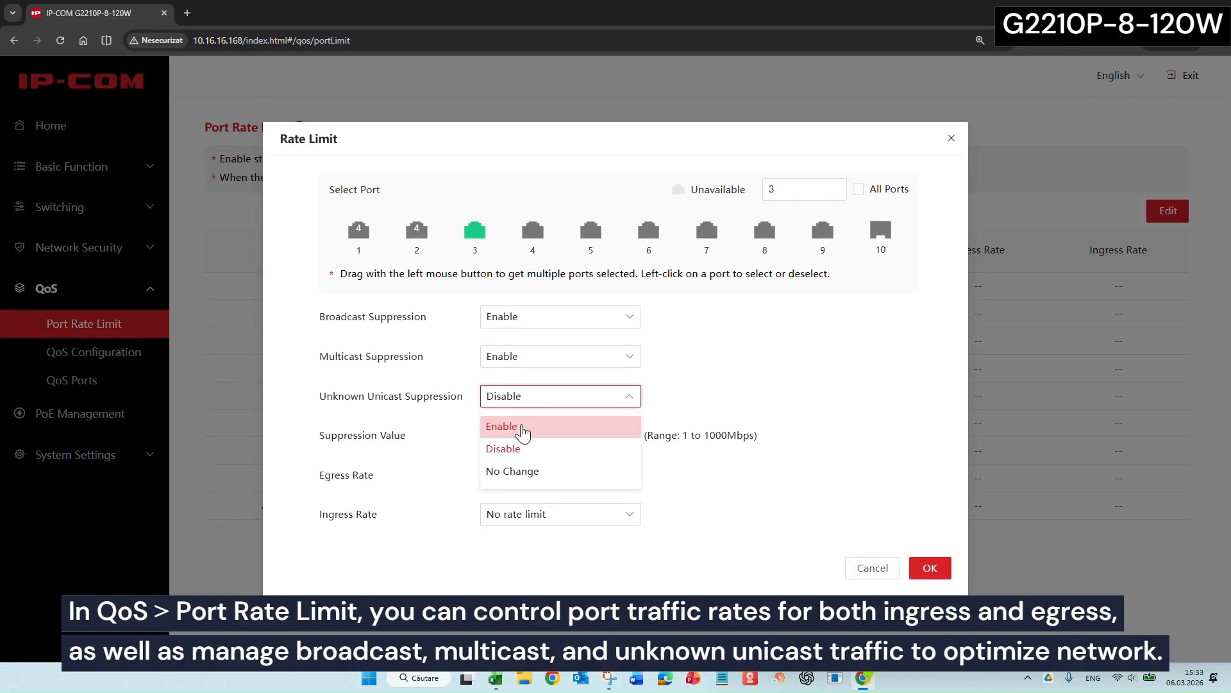
click(513, 429)
- Use a custom suppression value of 100 Mbps for port 3, set its egress rate to 100 Mbps and choose an ingress rate
click(536, 437)
click(630, 437)
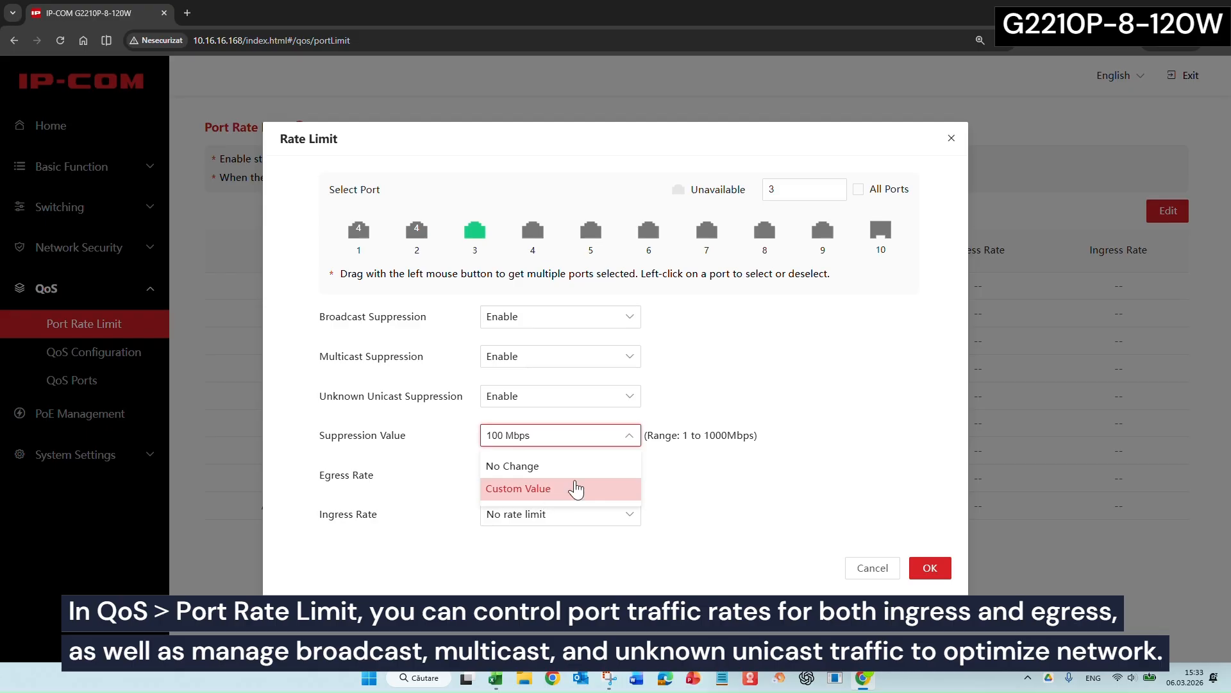
click(576, 490)
click(626, 477)
click(543, 550)
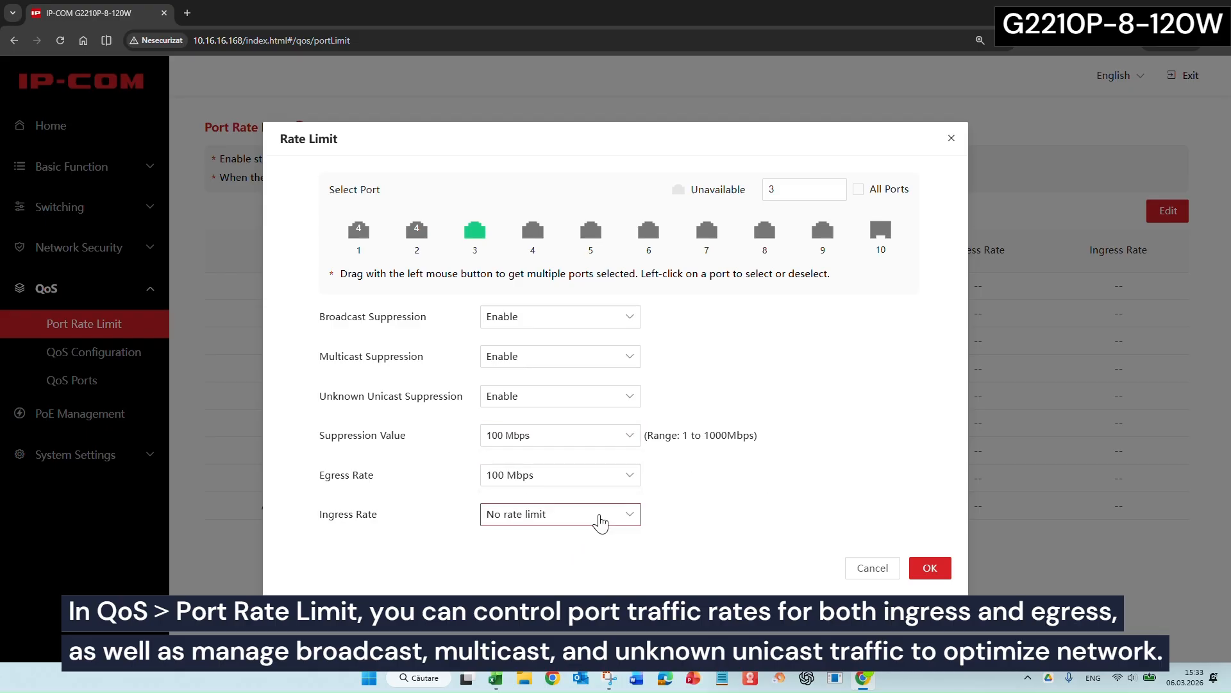
click(601, 523)
click(513, 567)
click(513, 580)
- Replace port 3 with ports 9 and 10 in the selection and enable broadcast, multicast and unknown unicast suppression for them
click(821, 231)
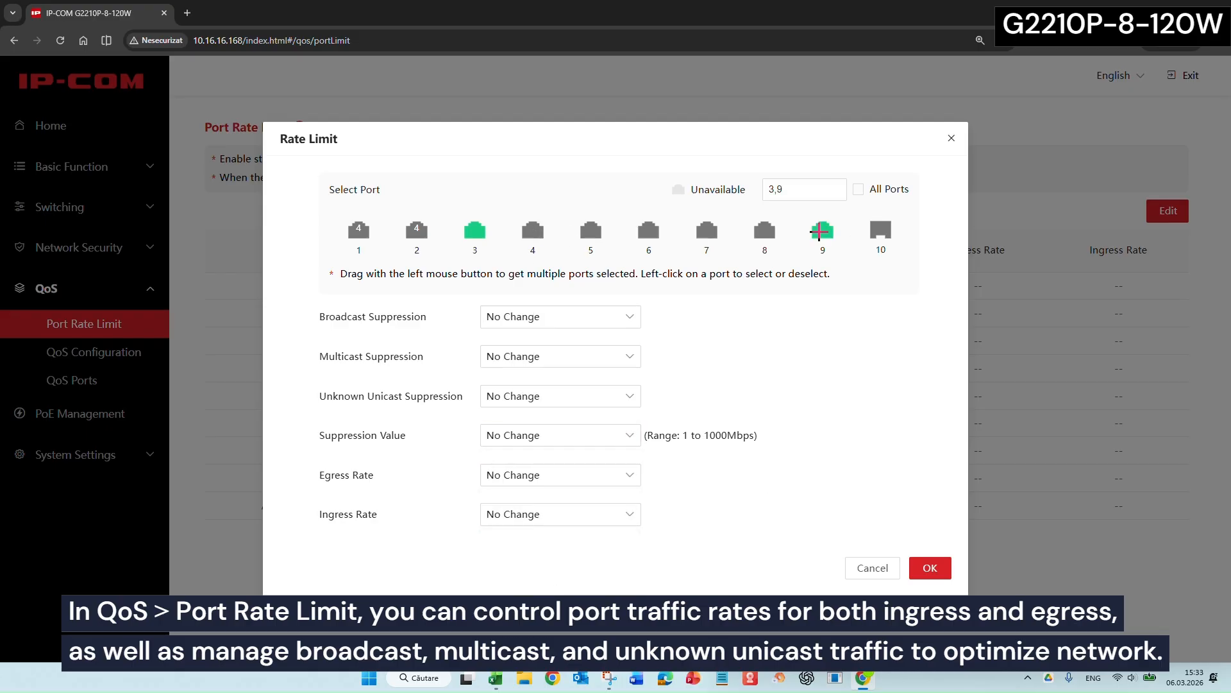
click(476, 231)
click(881, 230)
click(616, 316)
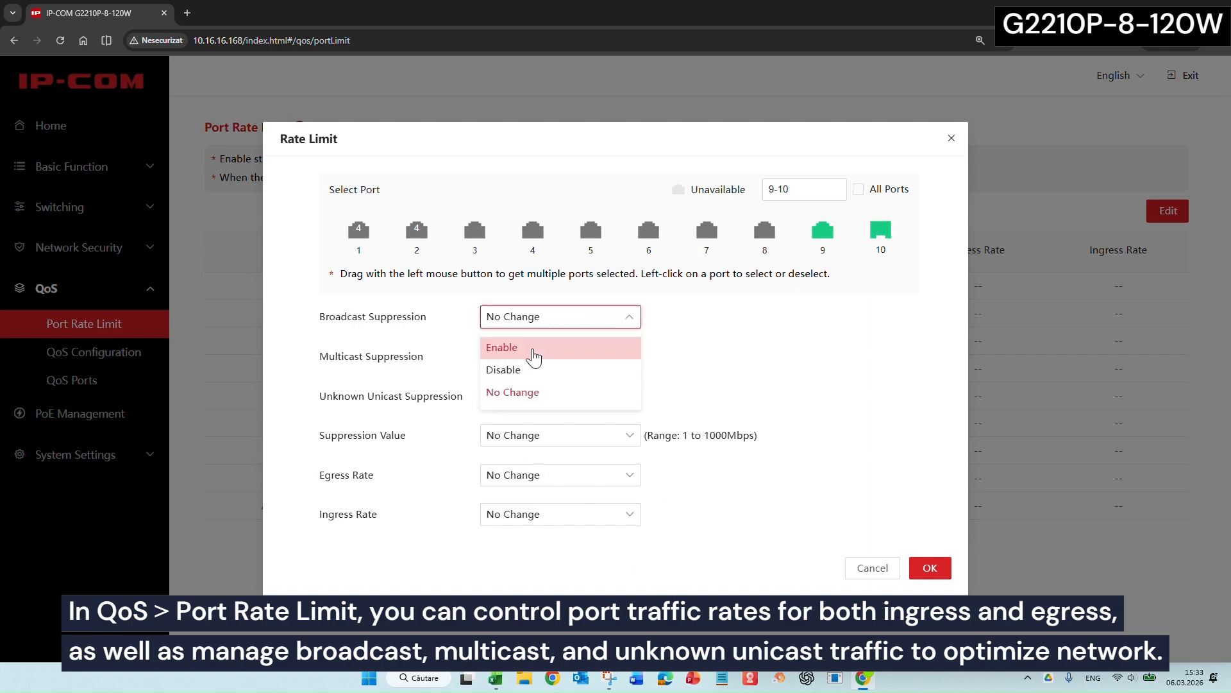
click(564, 346)
click(533, 366)
click(531, 386)
click(541, 398)
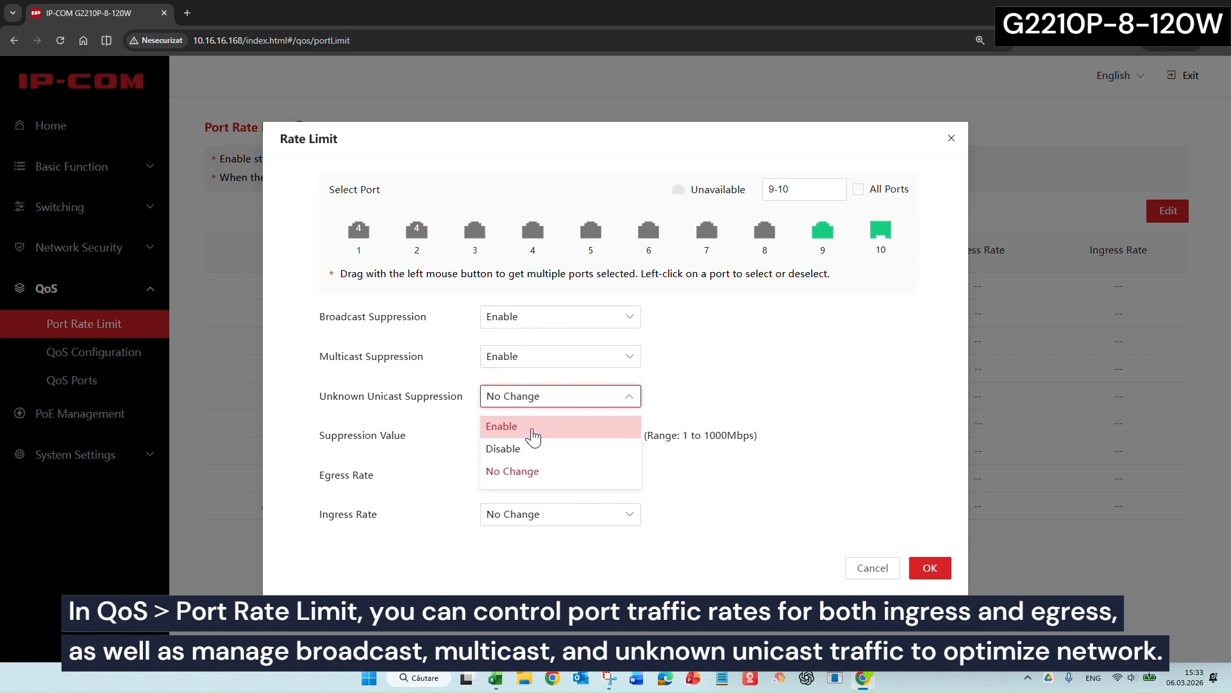
click(534, 426)
- Apply a 200 Mbps suppression value with 100 Mbps egress and ingress rates to ports 9 and 10, and review their table rows
click(547, 436)
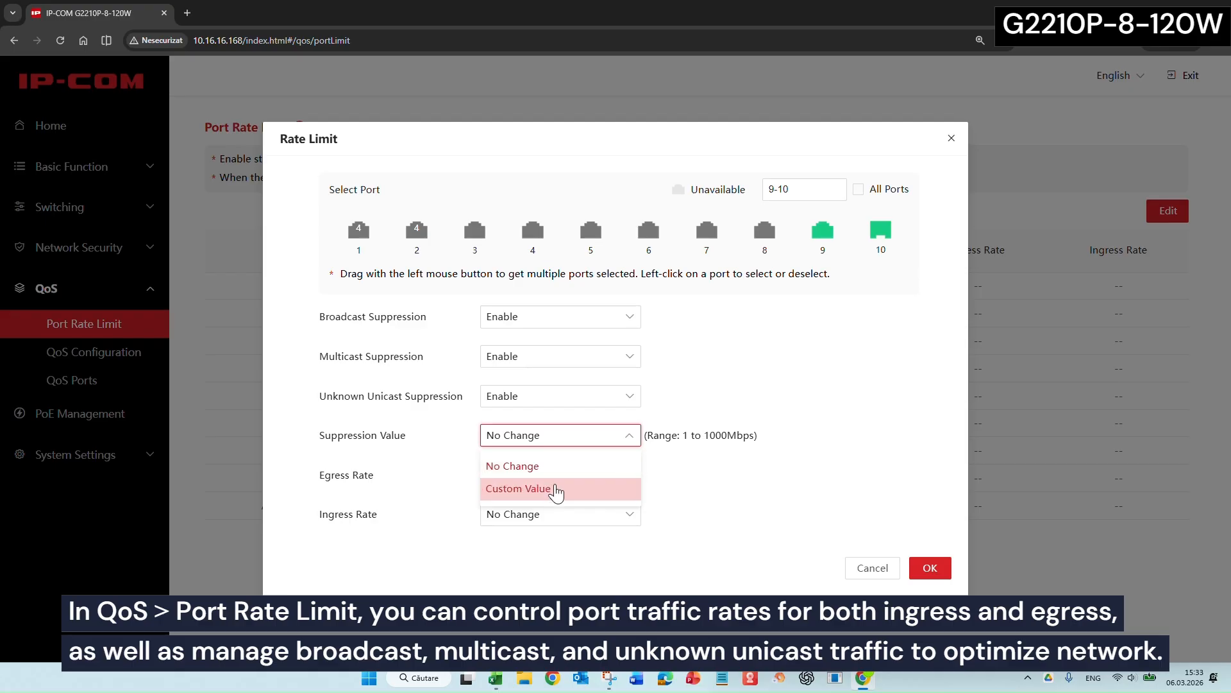
click(550, 489)
text(200)
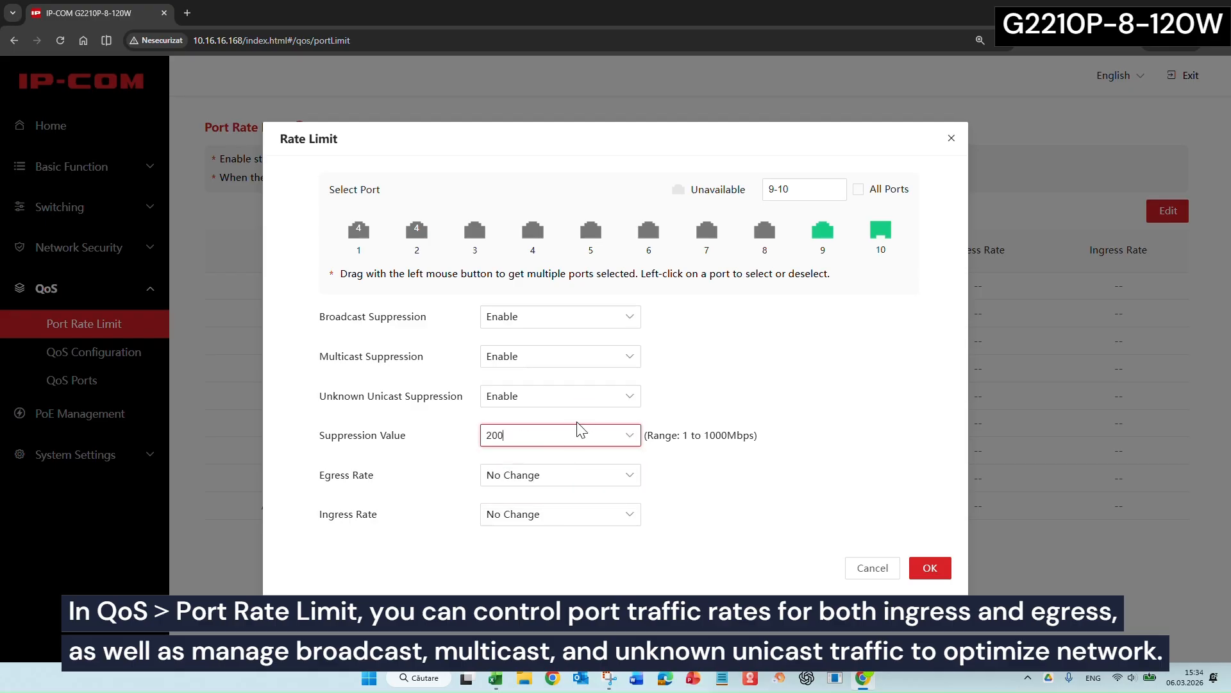
click(564, 475)
click(513, 573)
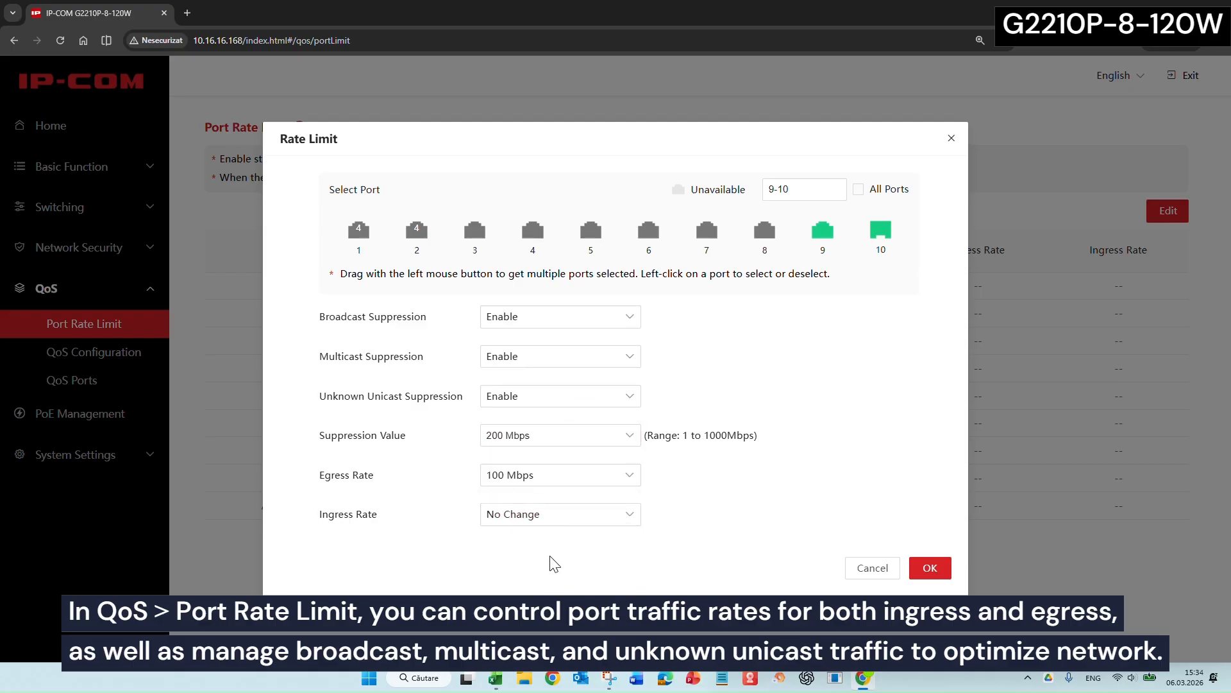
click(554, 514)
click(513, 612)
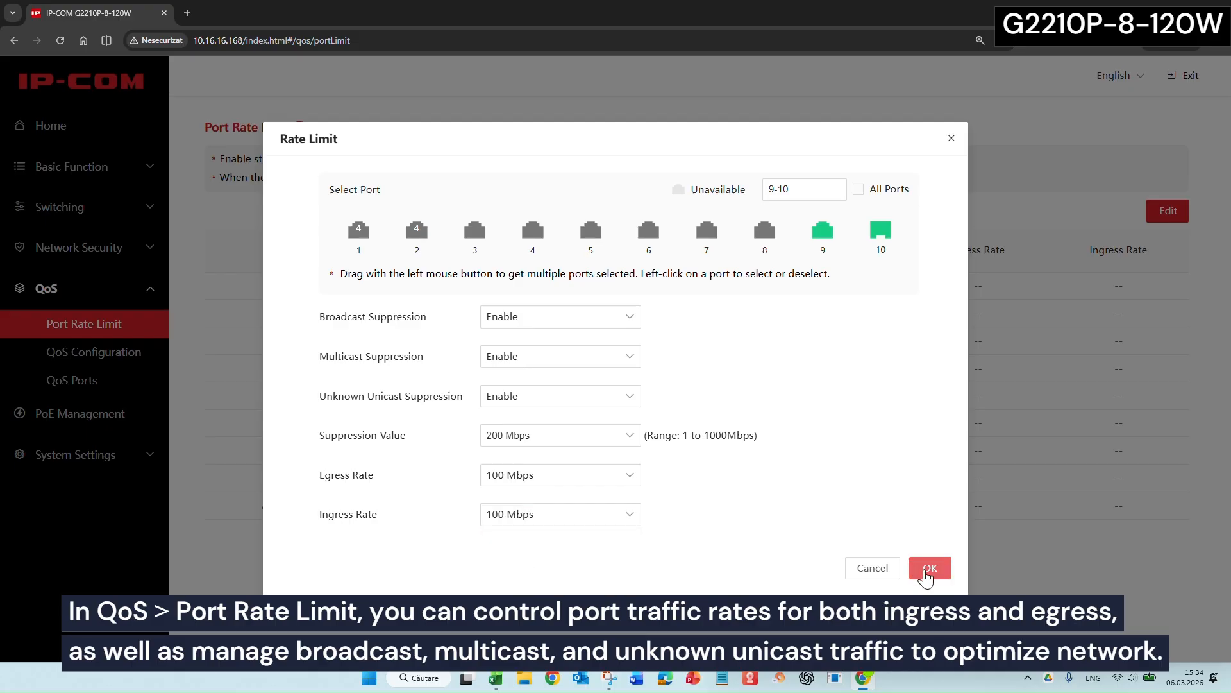
click(927, 568)
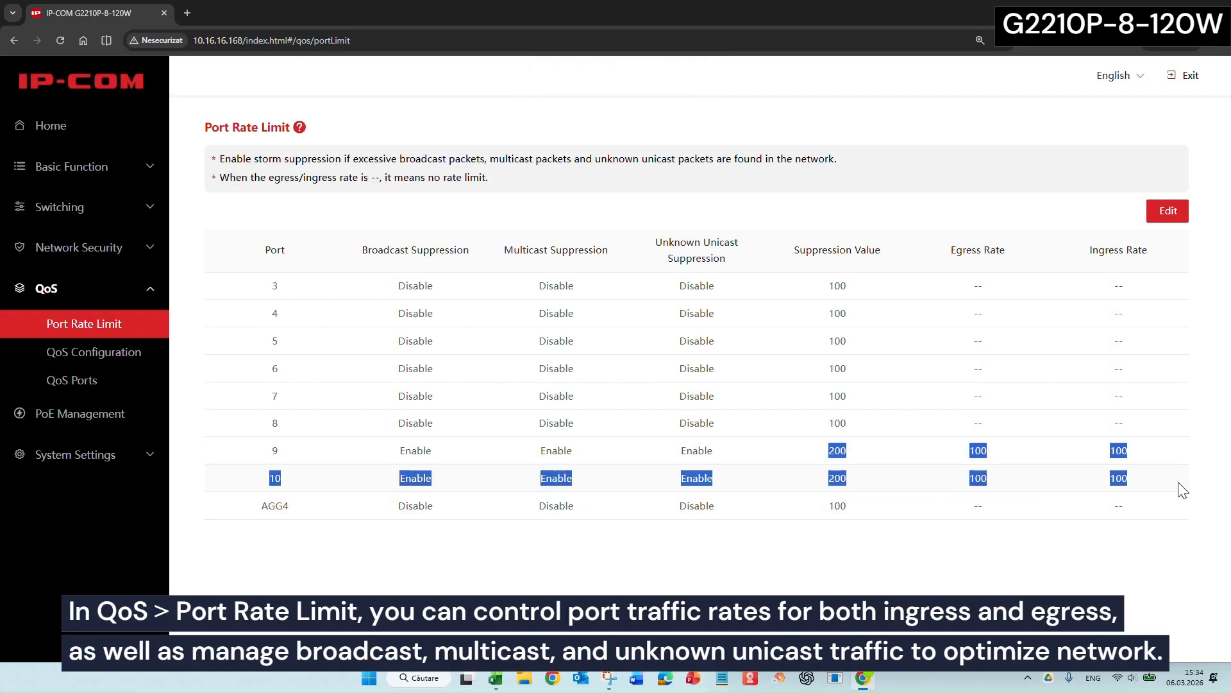
drag(673, 354, 706, 369)
click(764, 452)
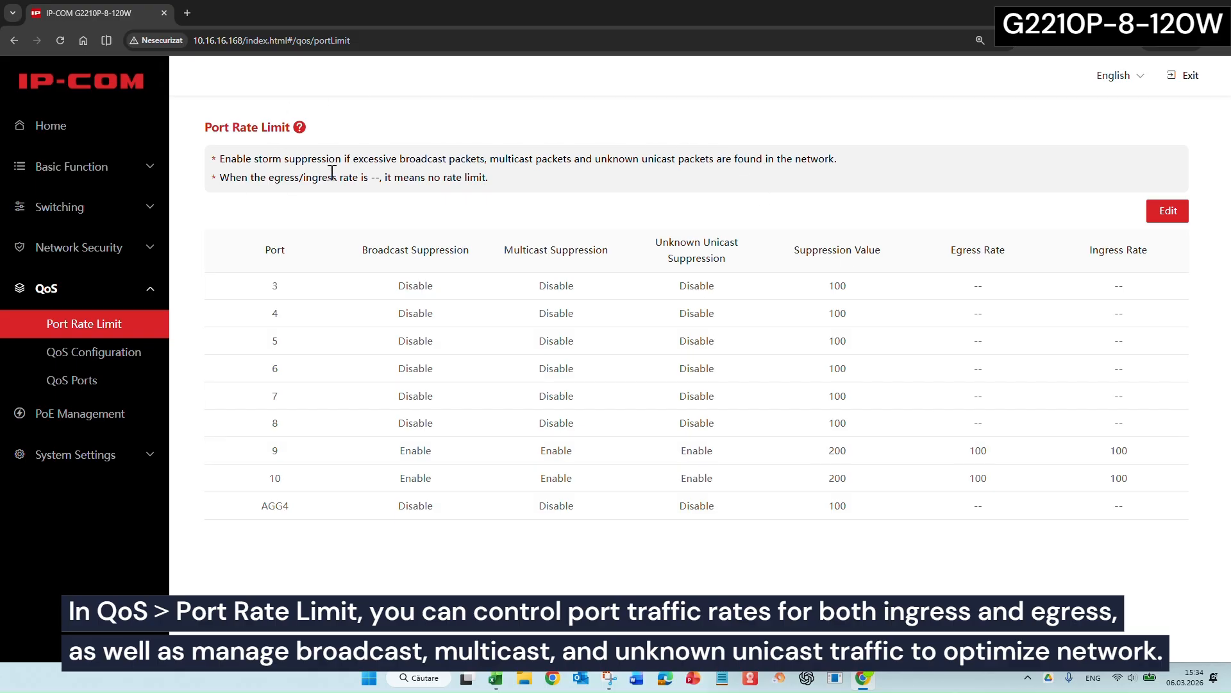
- Go to QoS Configuration and switch the scheduling algorithm through Strict Priority and Simple Weighted Priority to Weighted Priority
click(129, 354)
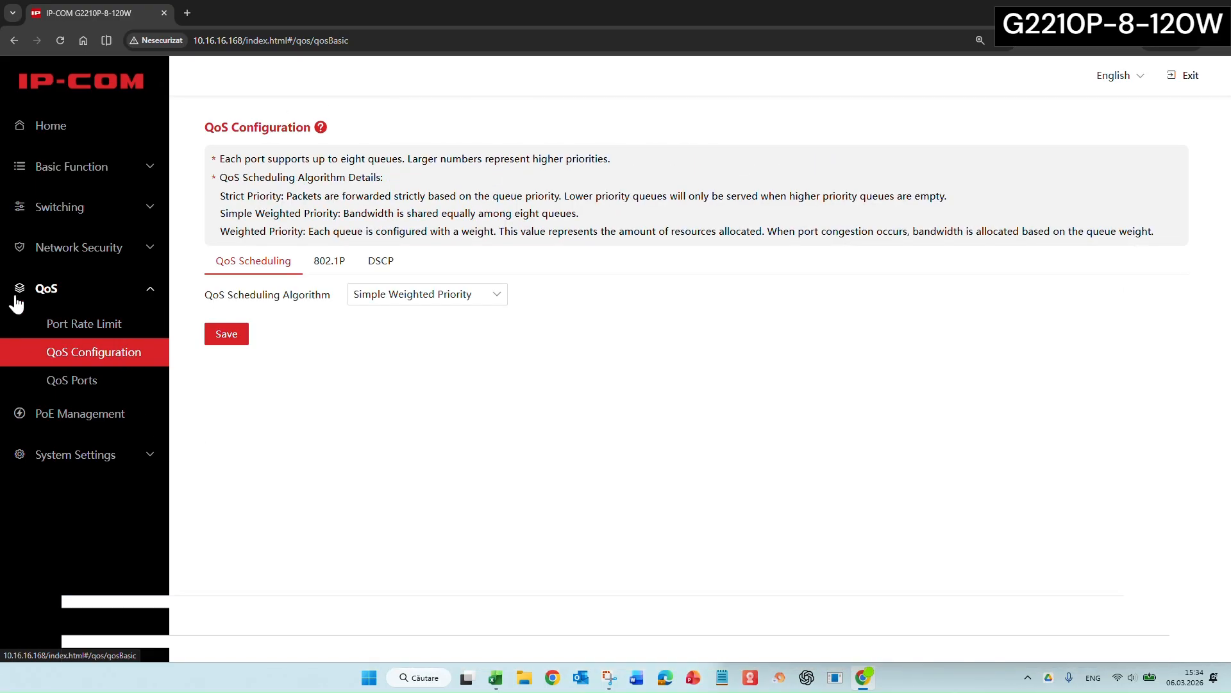
click(425, 299)
click(417, 323)
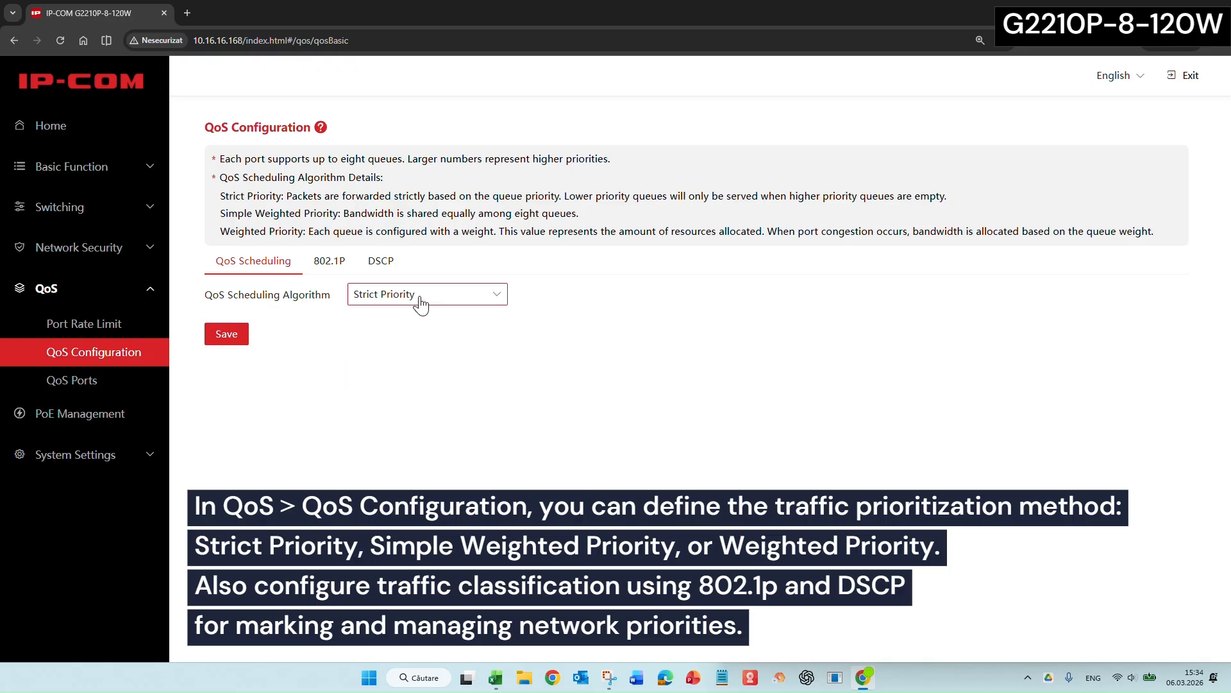
click(421, 301)
click(417, 349)
click(420, 295)
click(417, 371)
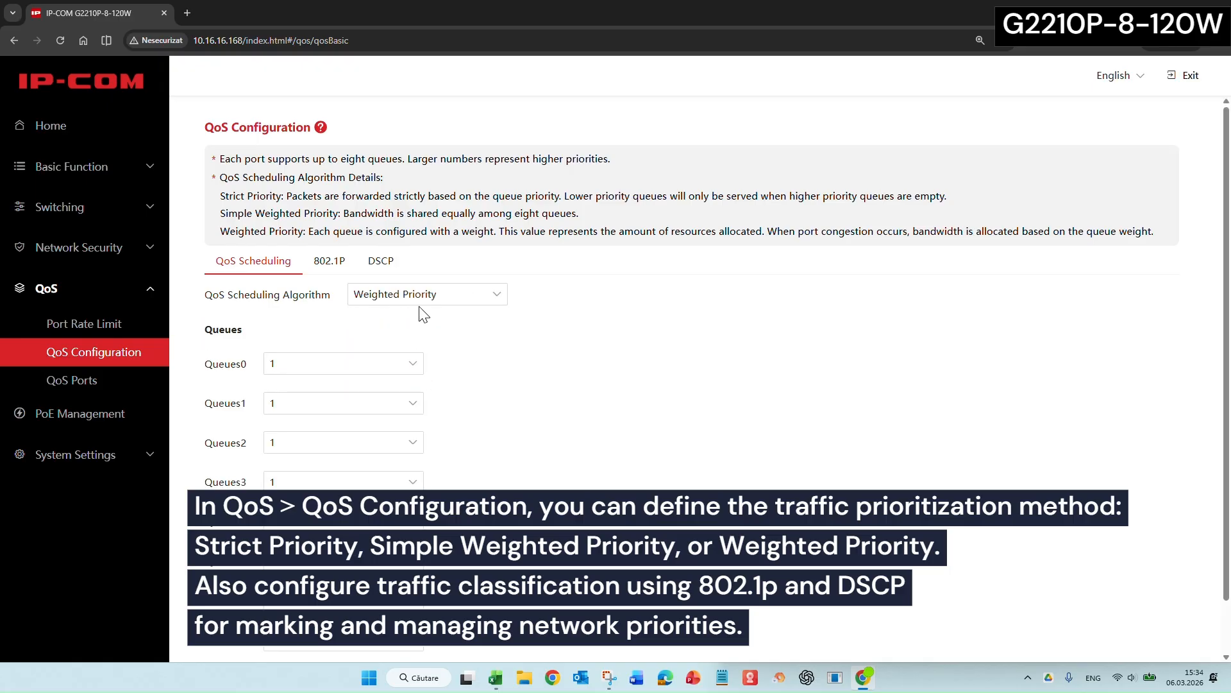
- Set the weights of Queues0 and Queues1 to 30
click(378, 381)
scroll(369, 434, down, 8)
click(379, 471)
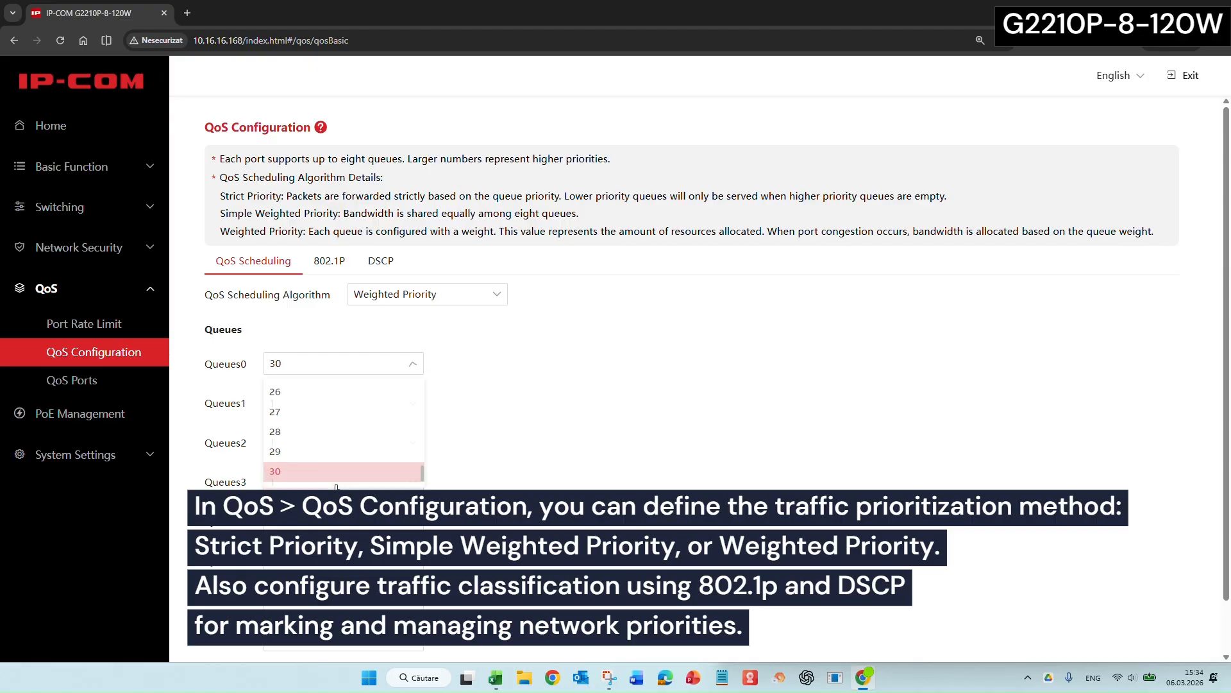
click(354, 410)
scroll(354, 436, down, 8)
click(351, 334)
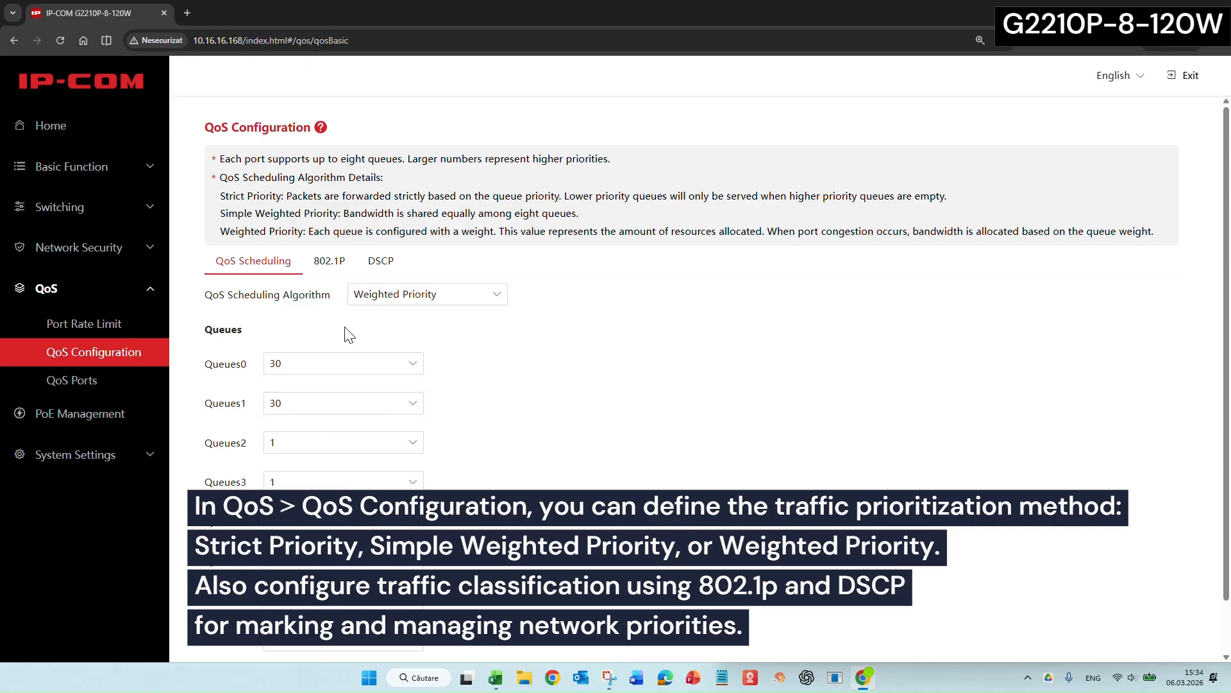
- Open the 802.1P mapping and assign CoS0 to Queues7
click(331, 263)
click(324, 294)
scroll(318, 384, down, 2)
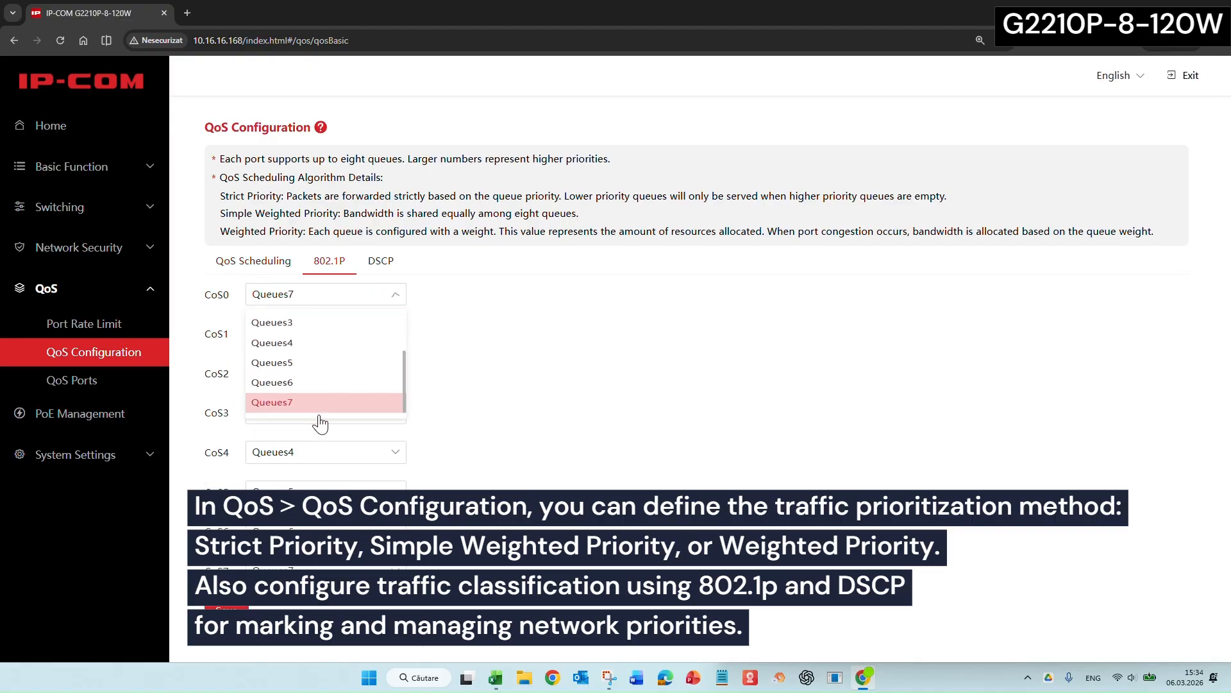
- Confirm Queues7 for CoS0, then open the DSCP mapping and assign DSCP 0 and DSCP 16 to Queues7
click(321, 403)
click(332, 415)
click(388, 262)
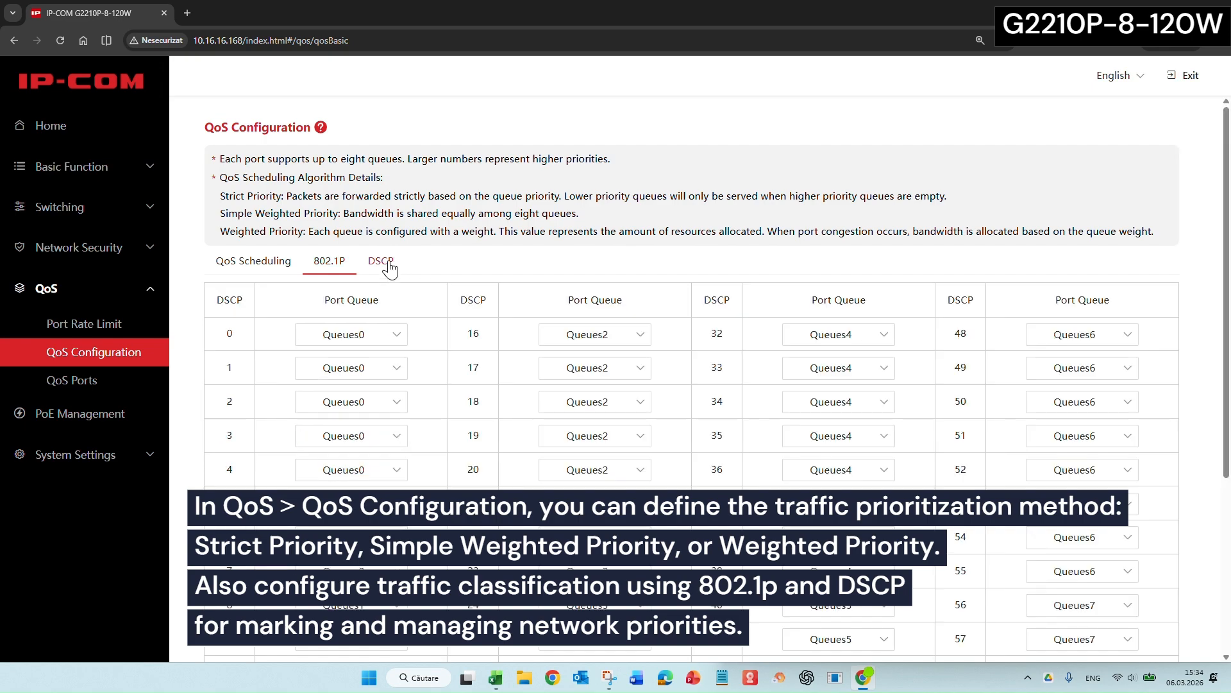
click(389, 344)
scroll(359, 423, down, 3)
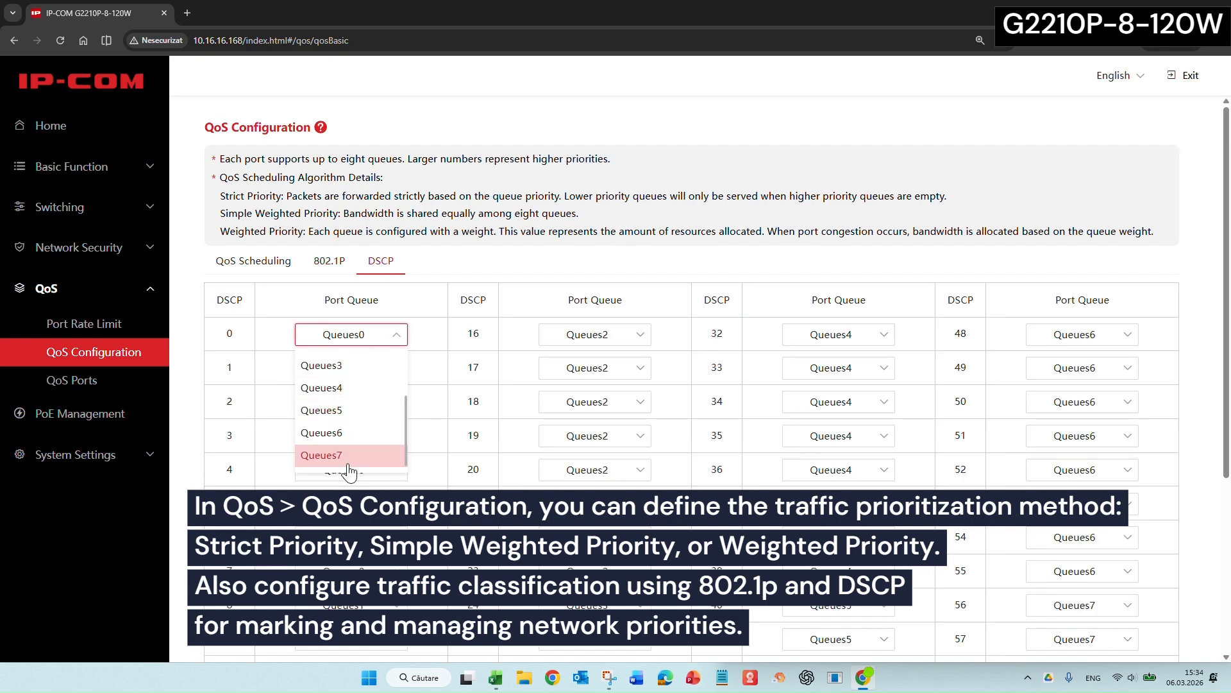
click(346, 455)
click(628, 334)
scroll(564, 430, down, 3)
click(616, 455)
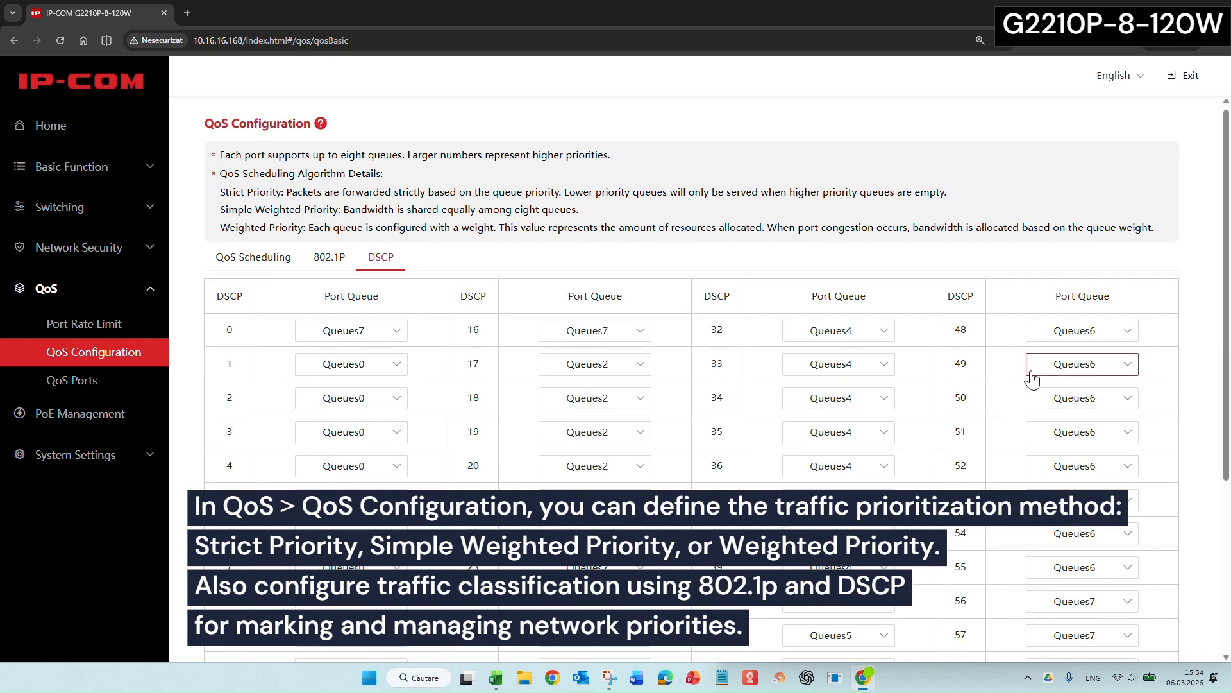
- Assign DSCP 63 at the end of the DSCP mapping table to Queues7
scroll(1036, 376, down, 4)
click(1102, 586)
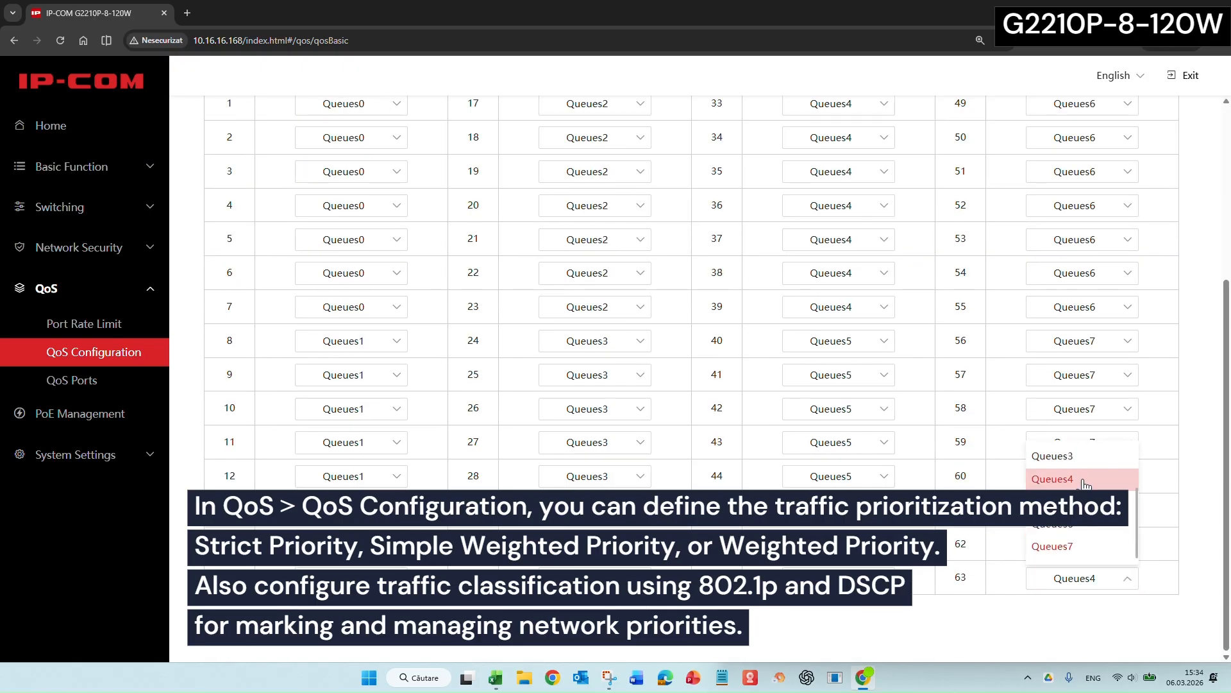
click(1053, 545)
scroll(616, 483, up, 5)
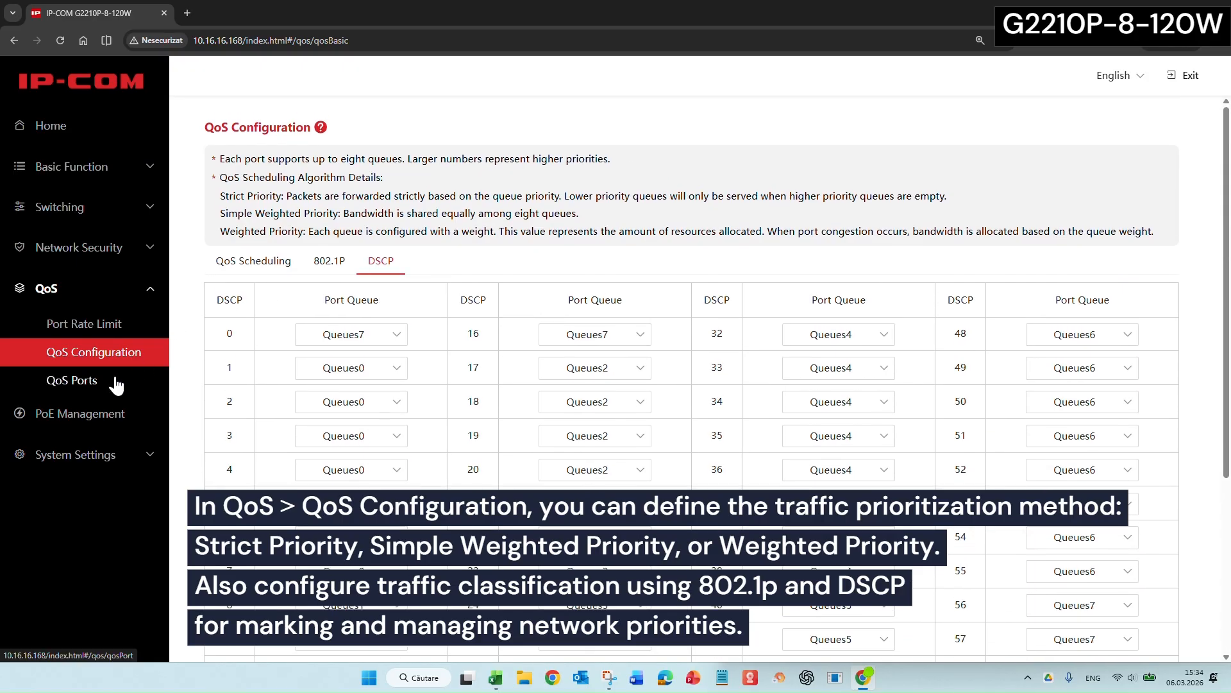
- Go to QoS Ports and set the global trust mode to 802.1P Trust
click(116, 383)
click(356, 298)
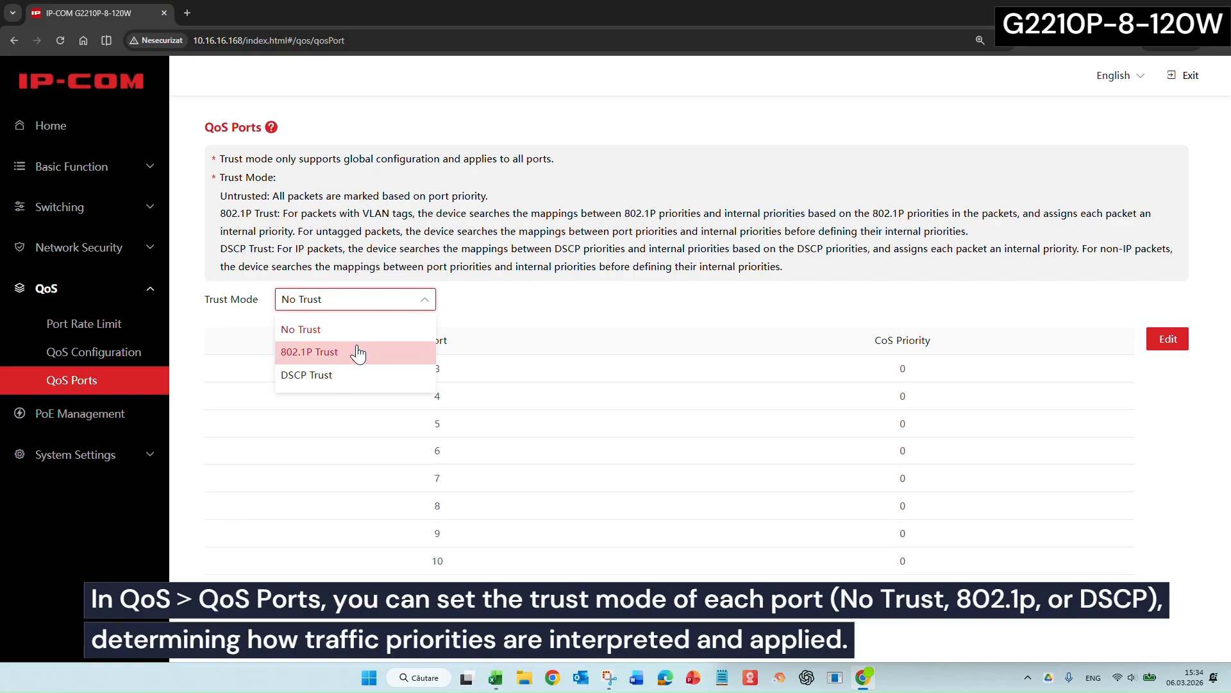
click(346, 299)
click(347, 298)
click(344, 353)
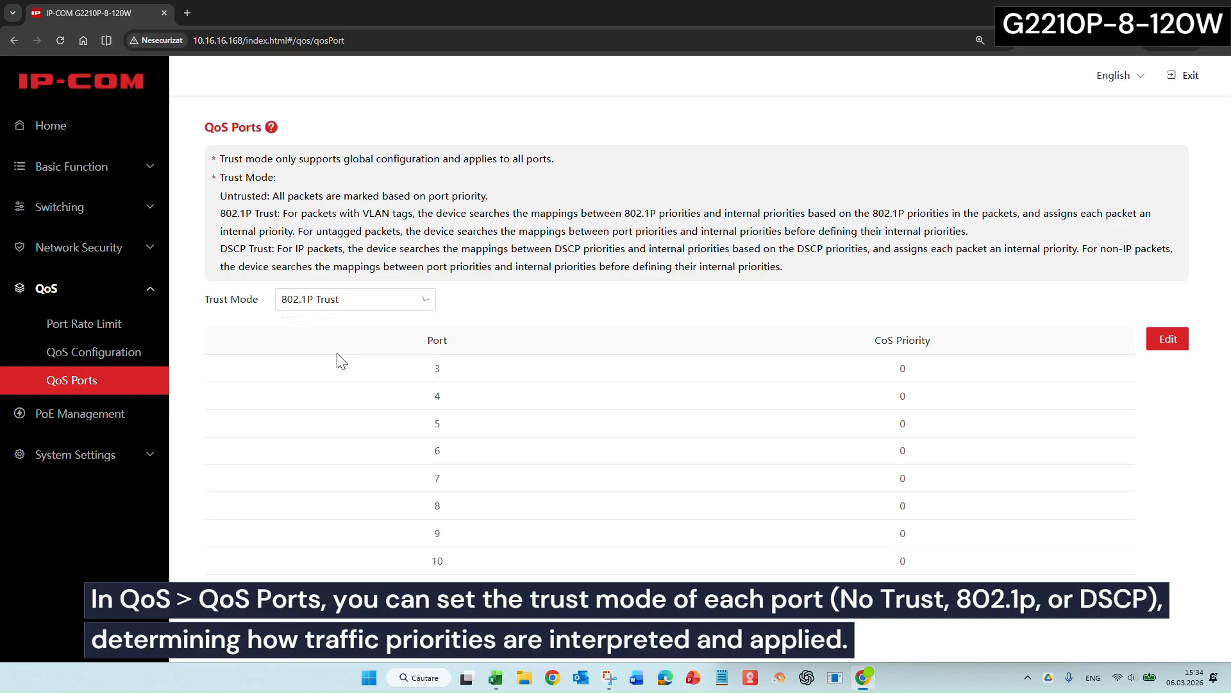
- Switch the trust mode to DSCP Trust and back to 802.1P Trust, and highlight the trust mode descriptions
click(349, 302)
click(337, 373)
click(350, 301)
click(313, 351)
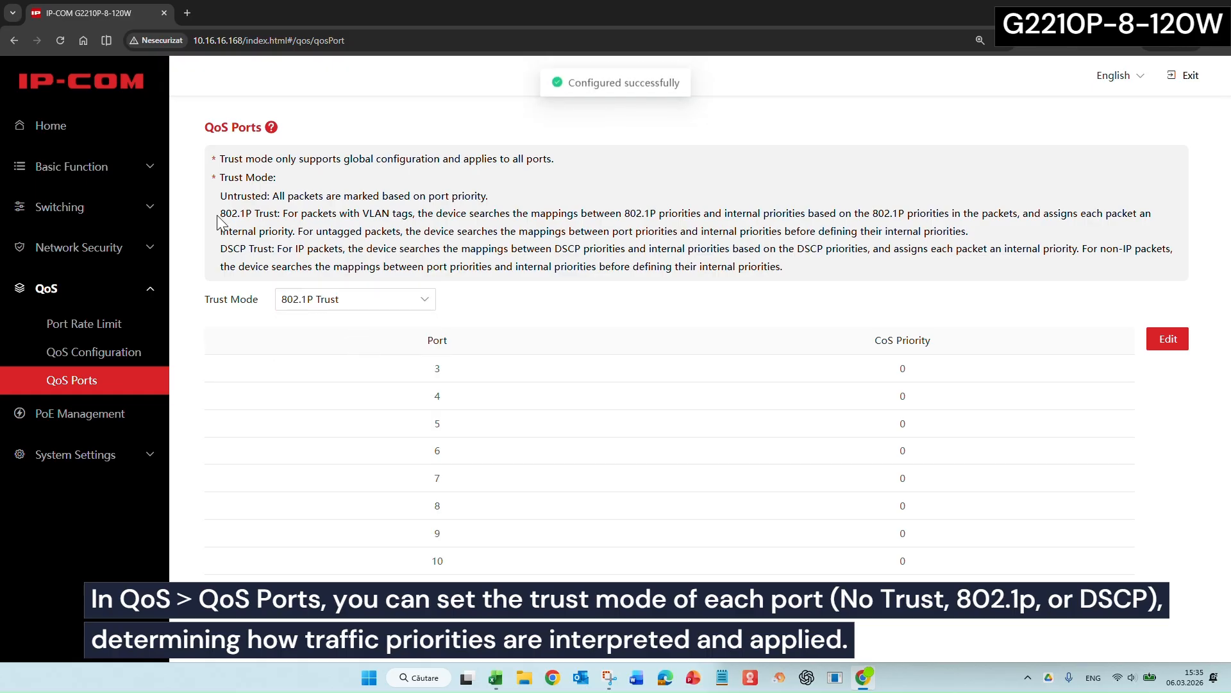
drag(220, 177, 806, 269)
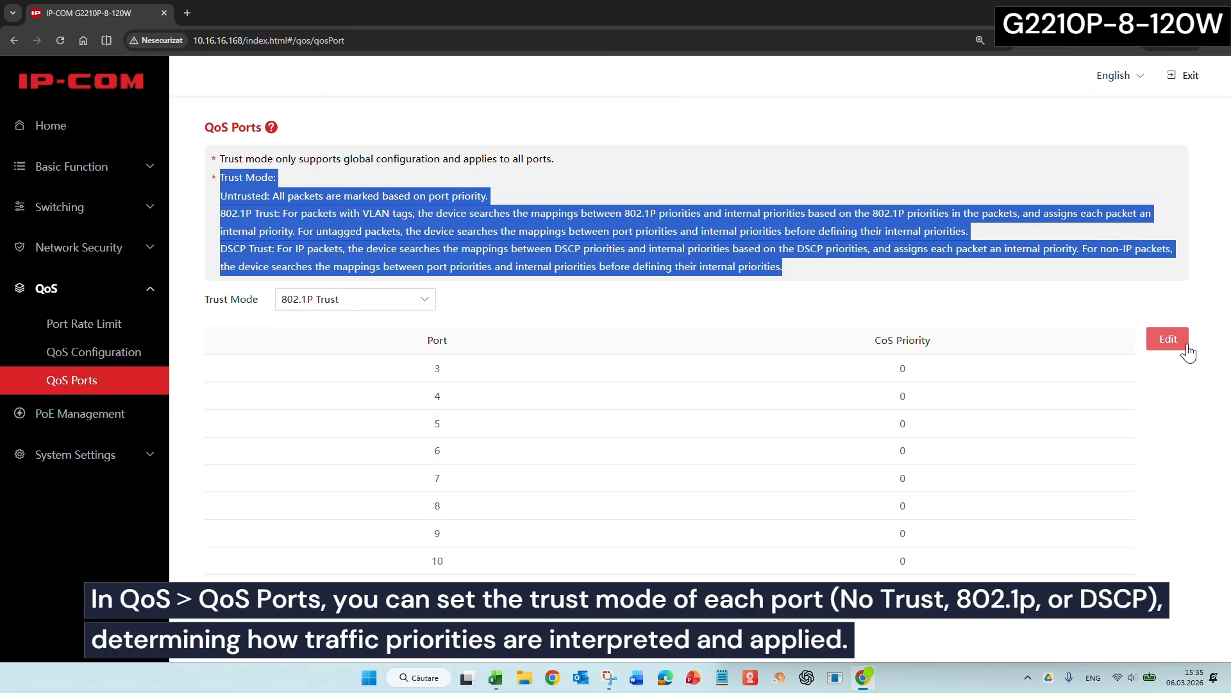
click(816, 314)
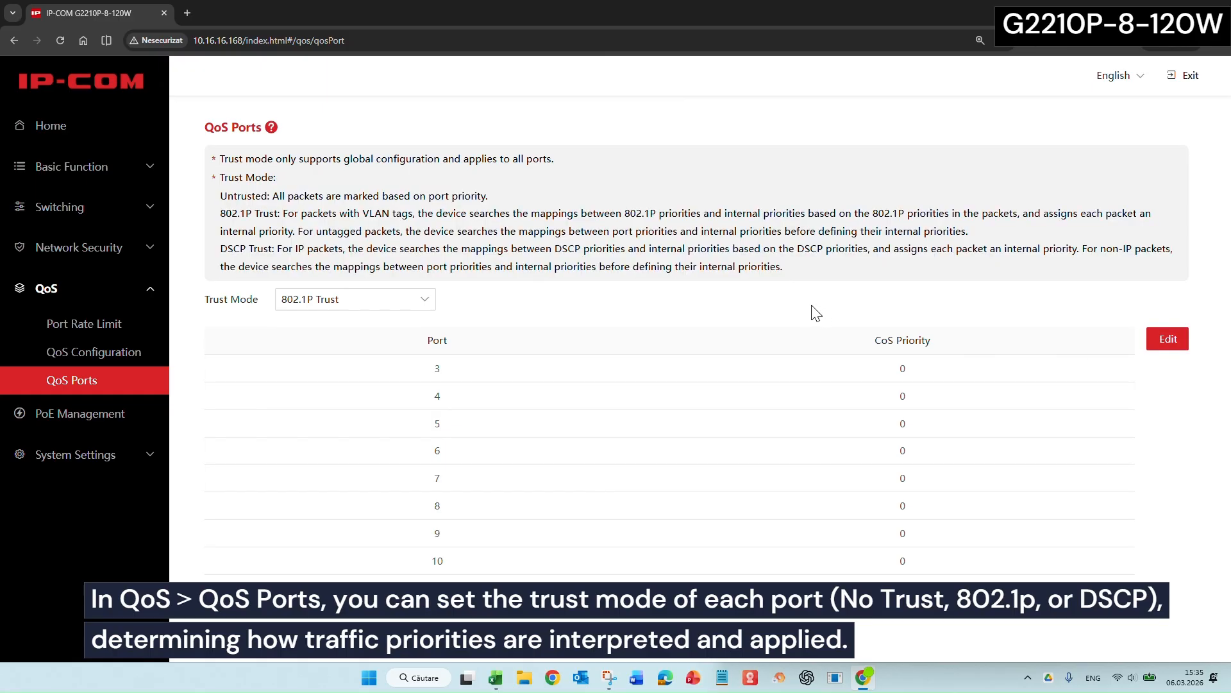
- Edit the QoS ports and apply a CoS priority of 6 to ports 9 and 10
click(1168, 339)
click(531, 421)
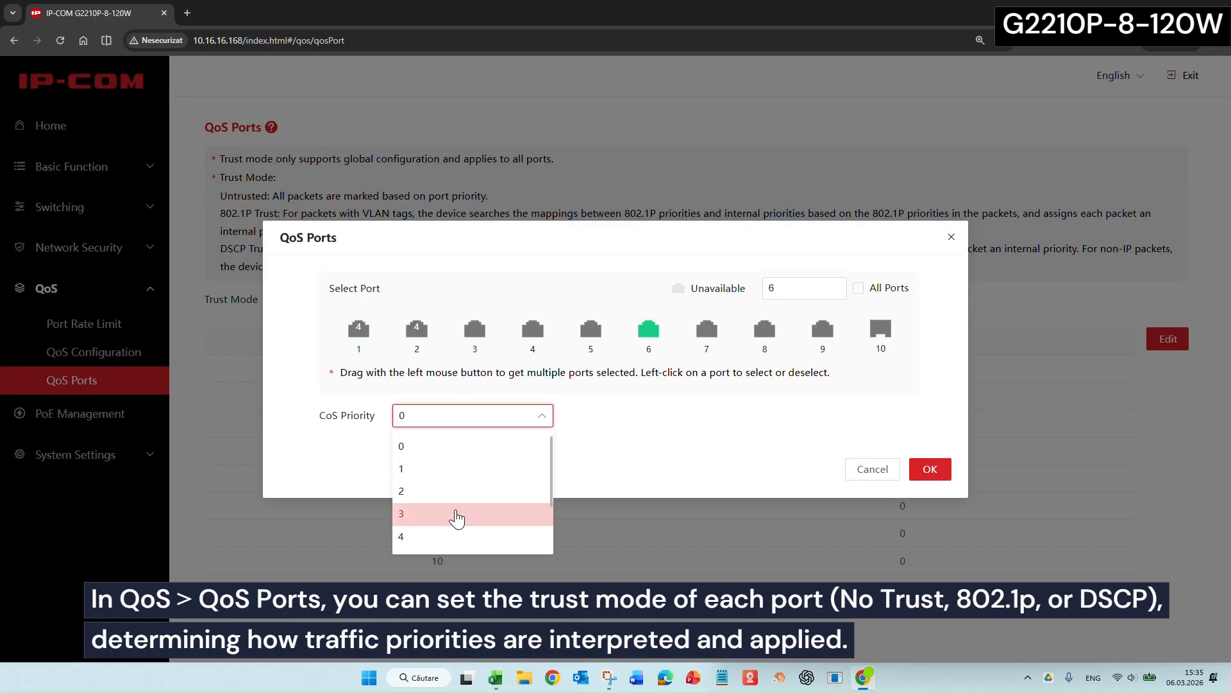
click(456, 513)
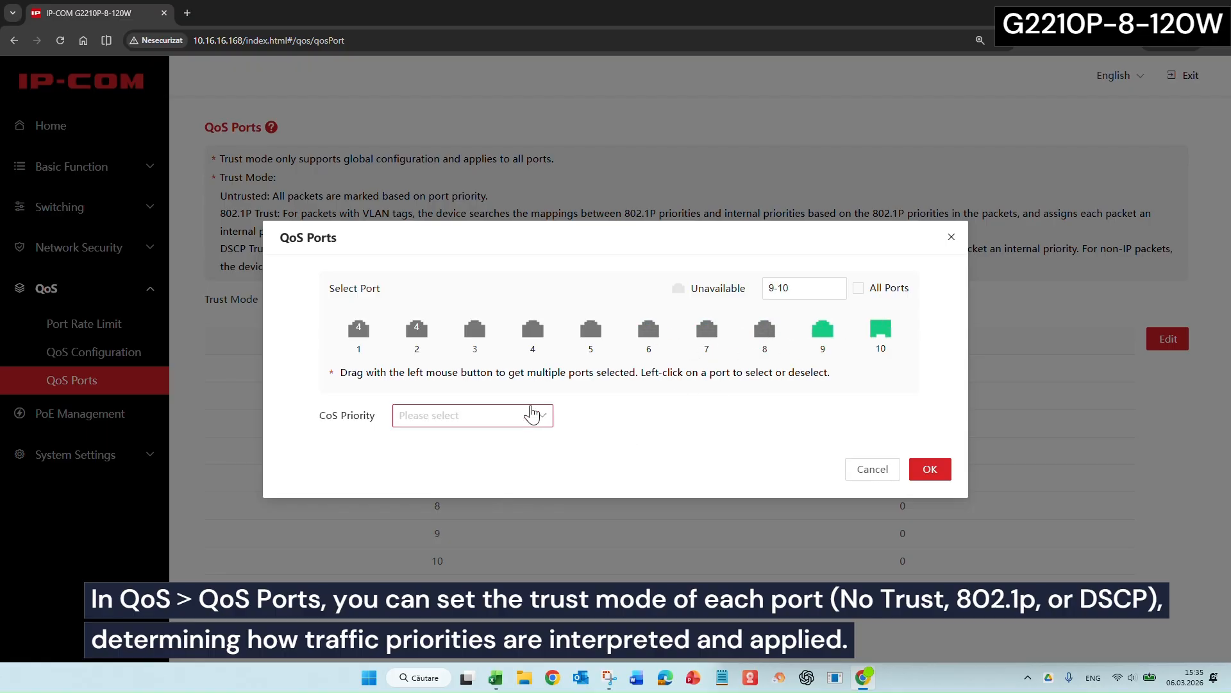
click(531, 411)
click(476, 513)
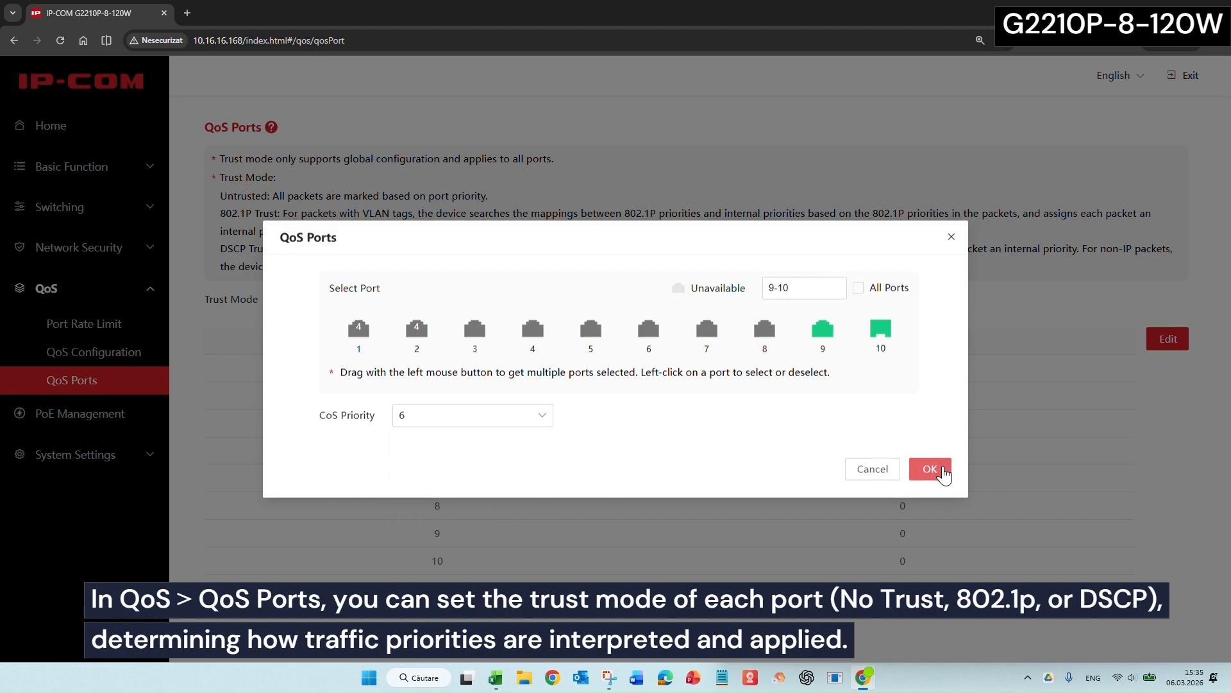
click(930, 469)
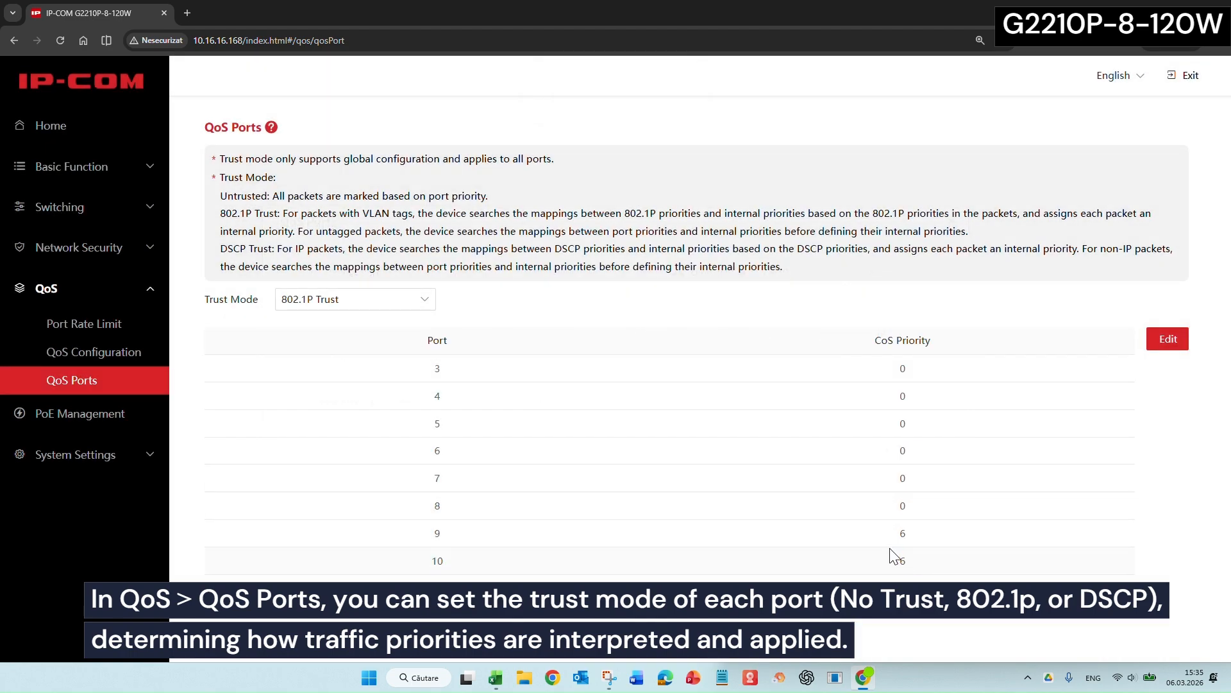
- Change the QoS trust mode to DSCP Trust and finally to No Trust
click(354, 308)
click(347, 374)
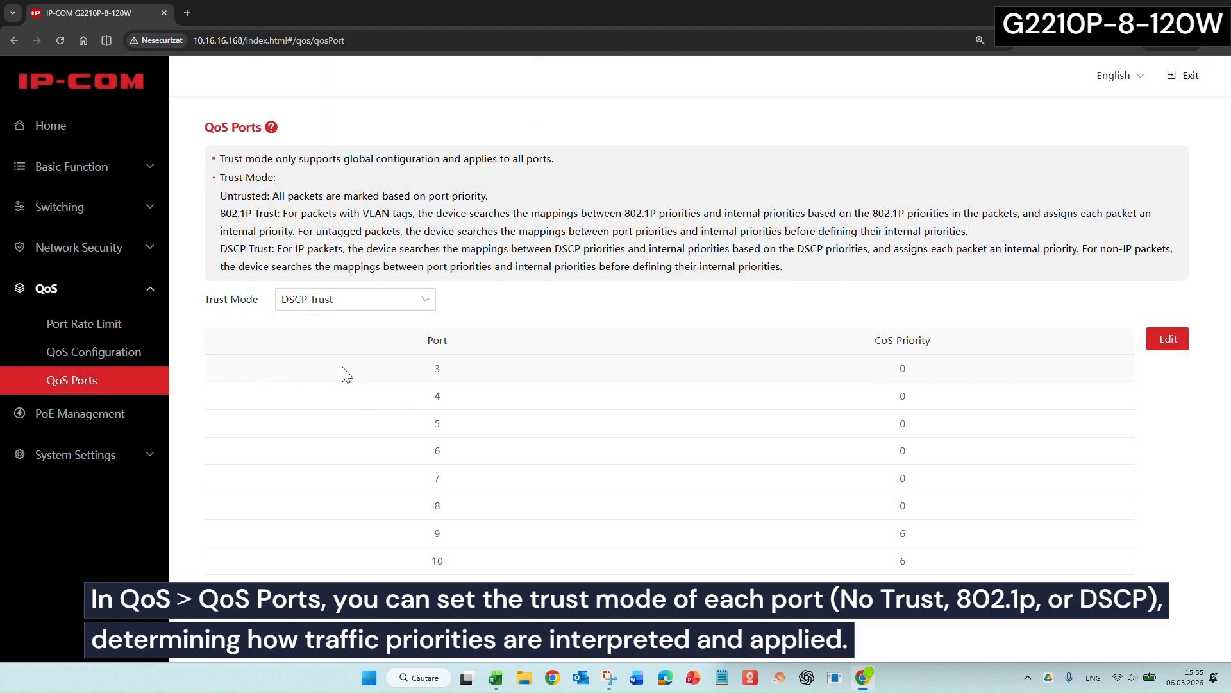
click(346, 301)
click(340, 333)
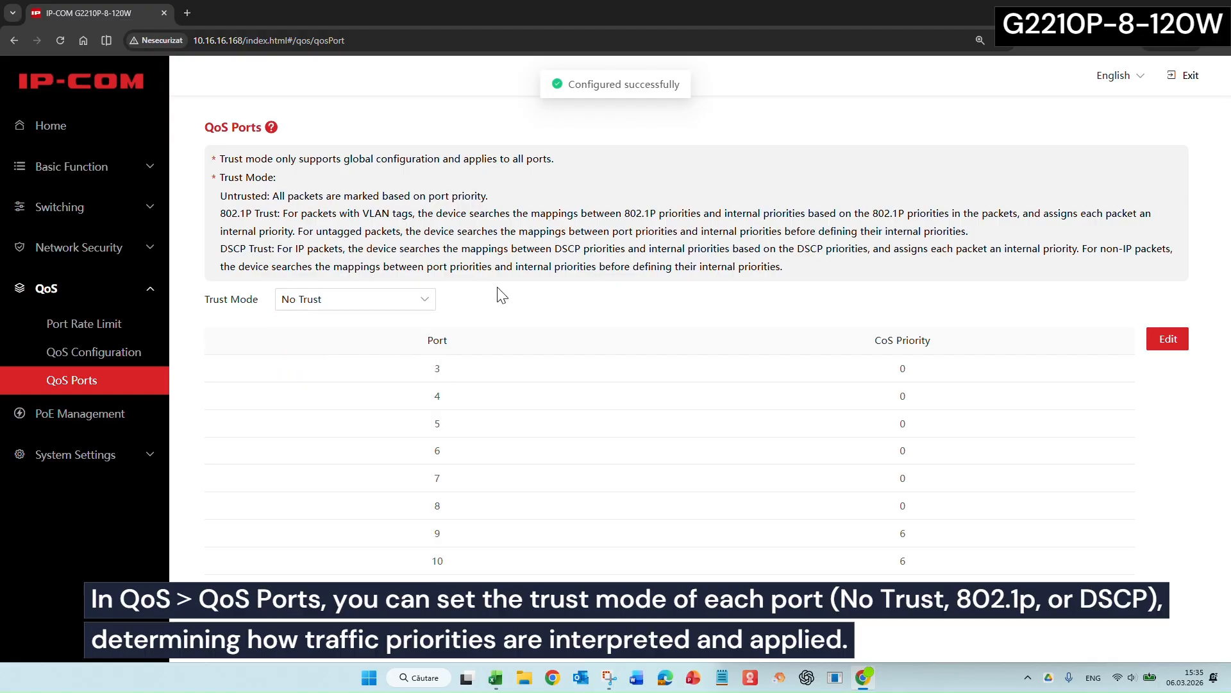
- Go to PoE Management and examine the port details, power usage and the PoE standard options for port 4
click(117, 418)
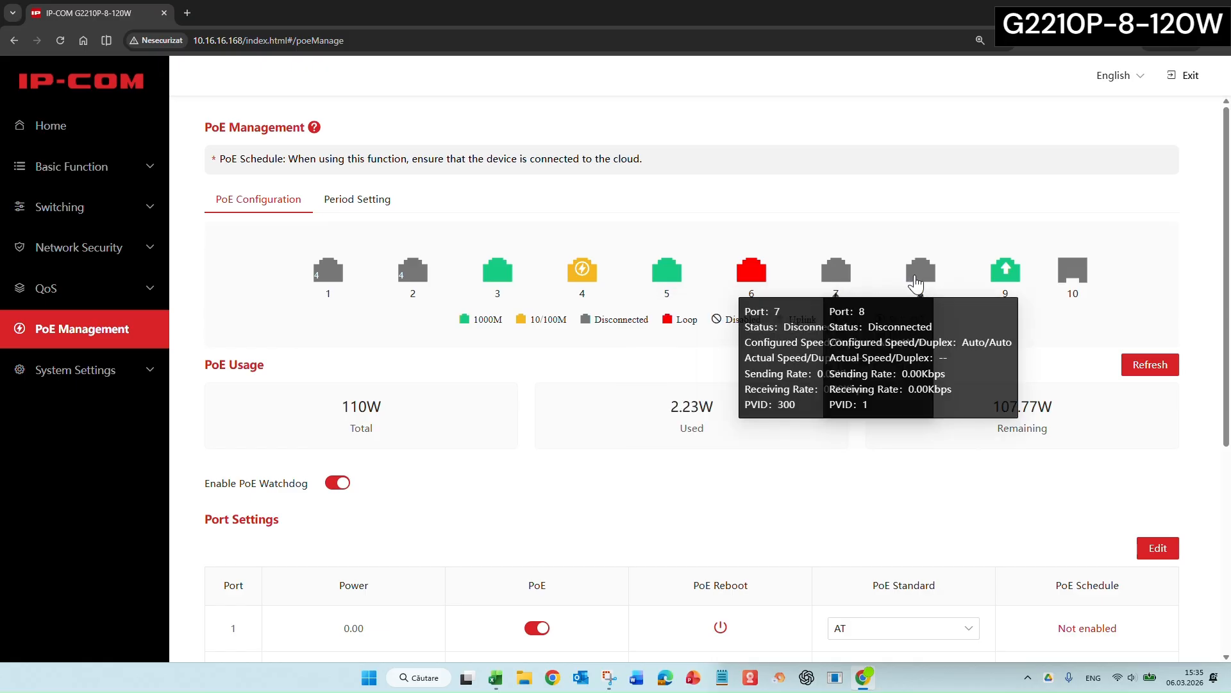
mouse_move(591, 281)
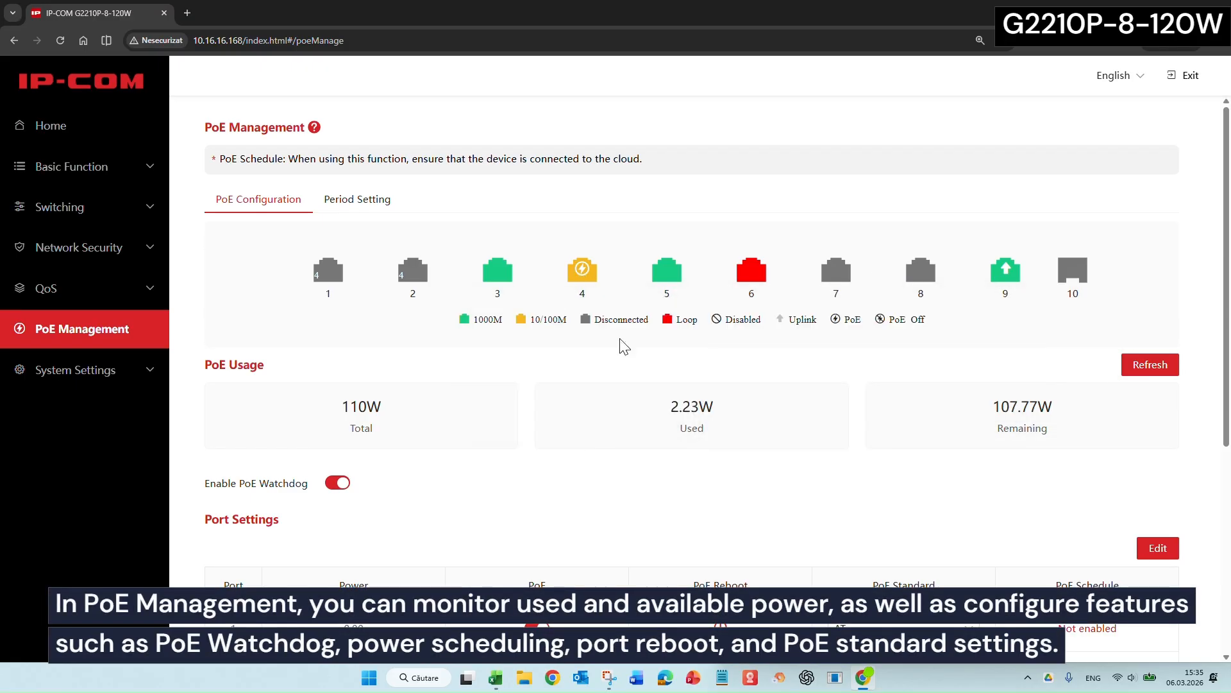
scroll(558, 467, down, 5)
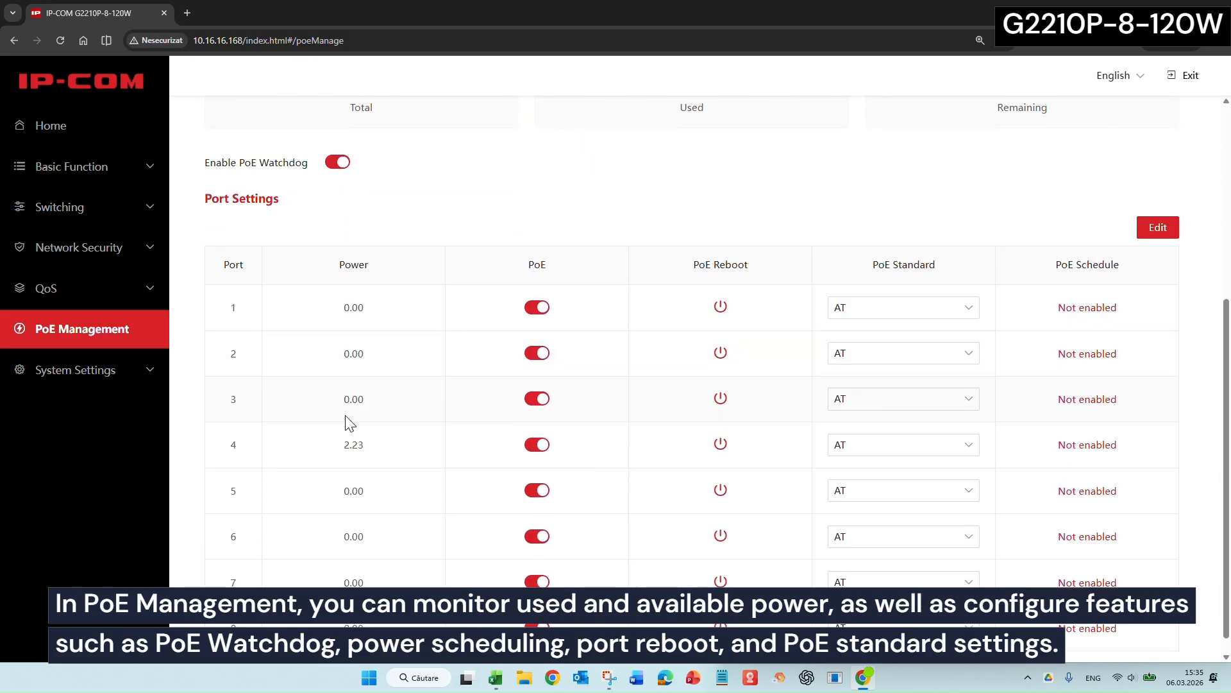
click(872, 450)
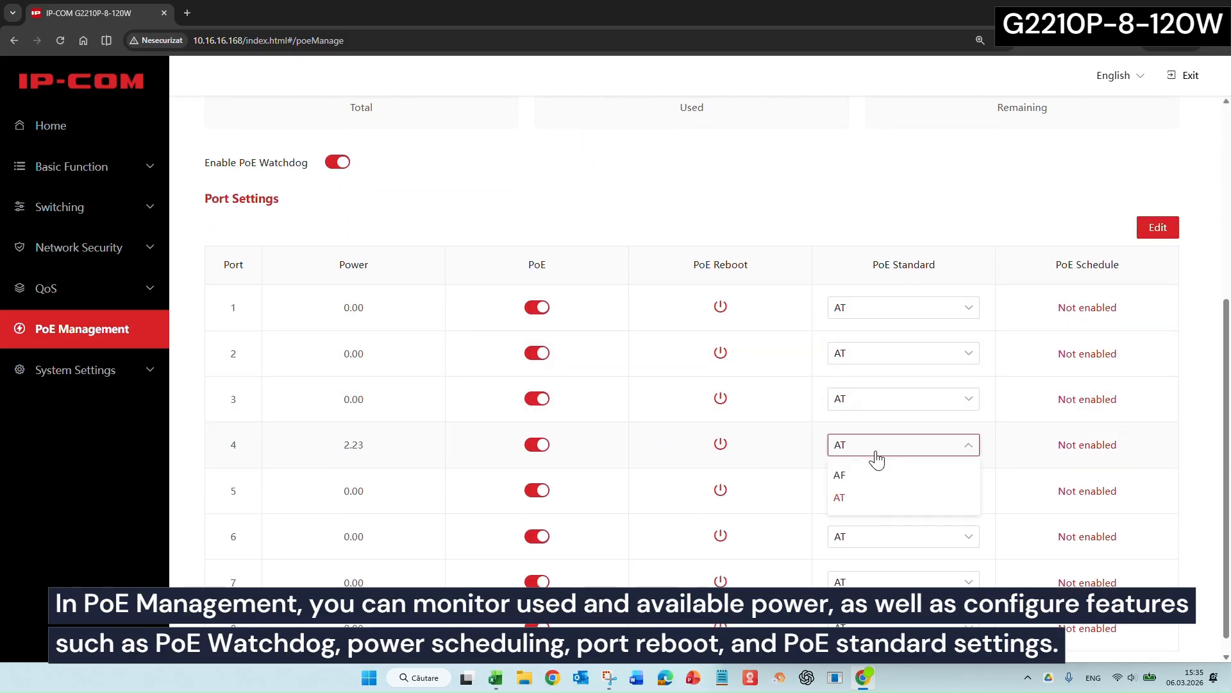
- Enable the PoE schedule on port 4 and assign period 1 to it
click(1090, 452)
click(1090, 457)
click(1027, 475)
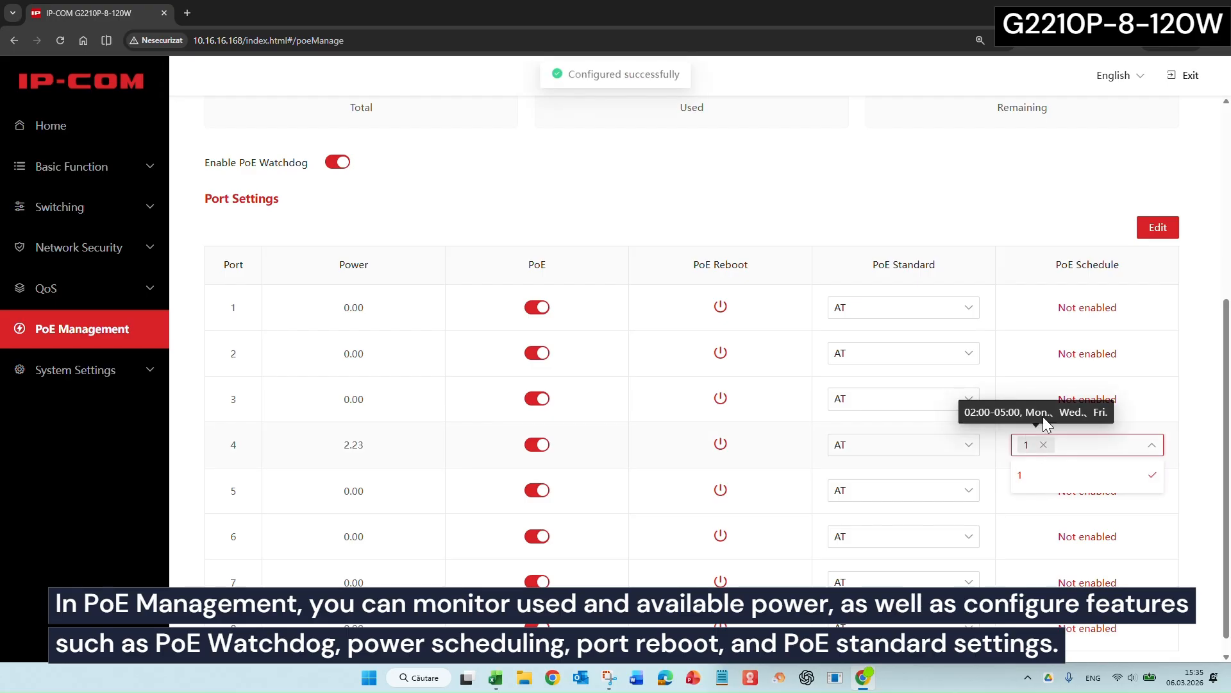
- Reboot PoE on port 4 and select AT as its PoE standard
click(720, 444)
click(750, 388)
click(868, 449)
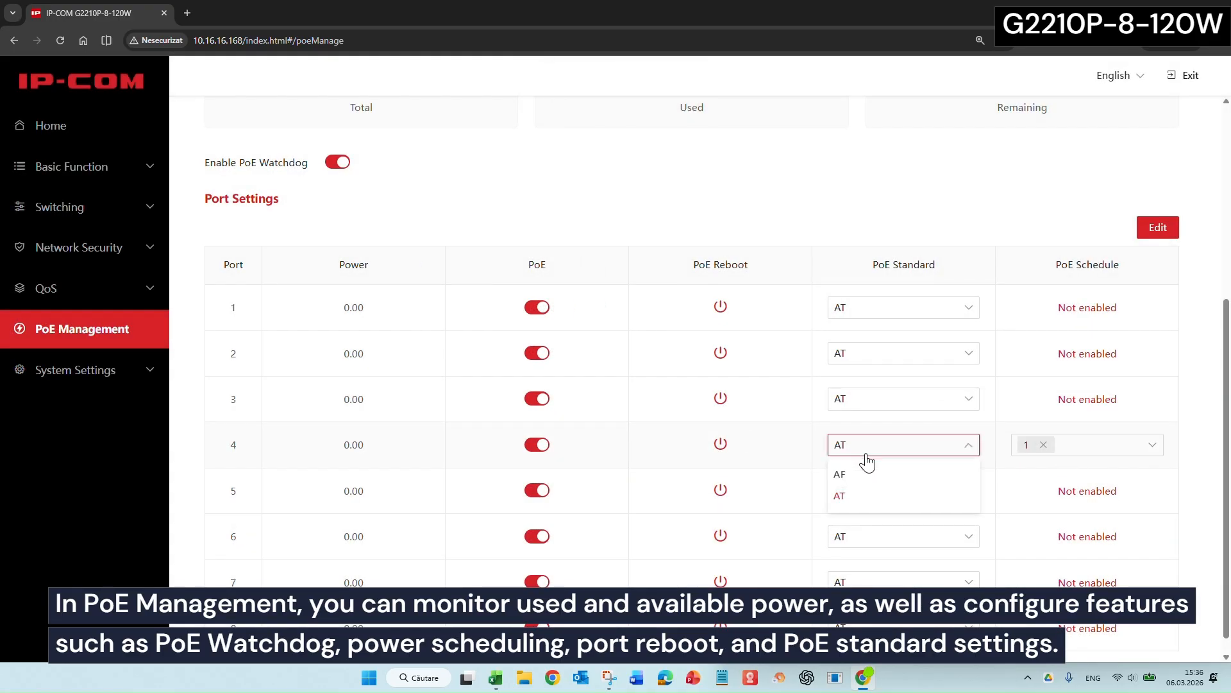
click(865, 496)
- Bulk edit ports 7 and 8 with PoE On, the AF standard and PoE schedule 1
click(1162, 226)
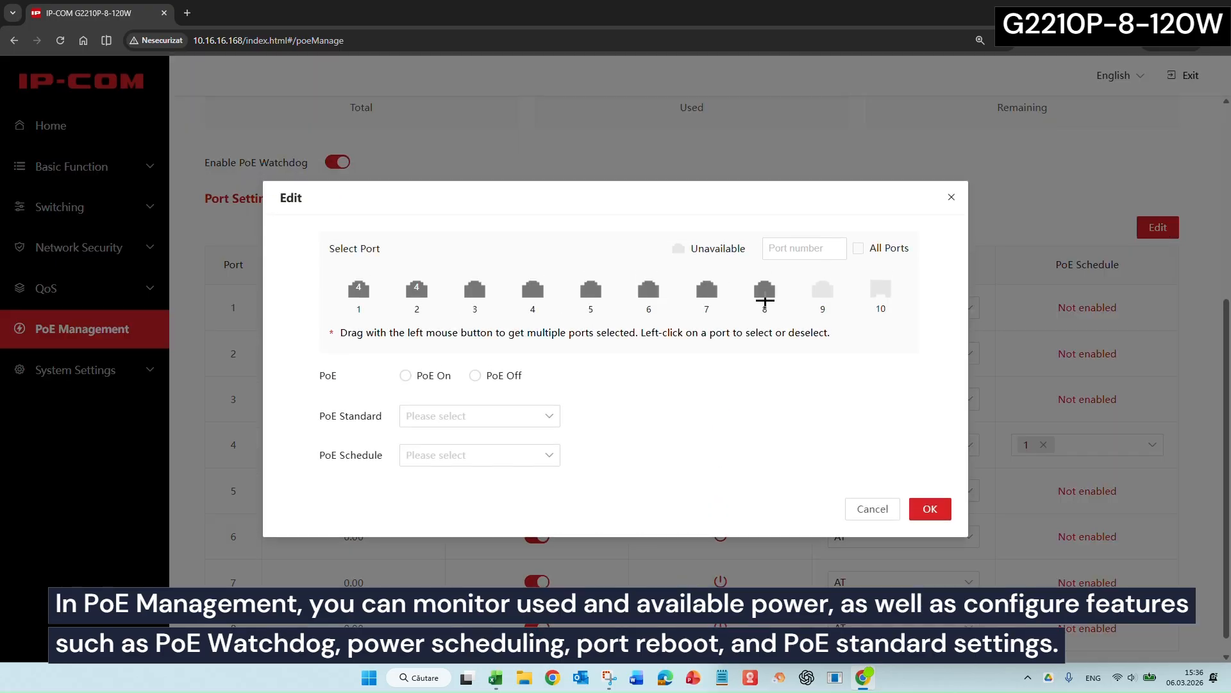
click(765, 299)
click(708, 295)
click(478, 377)
click(405, 376)
click(448, 421)
click(449, 444)
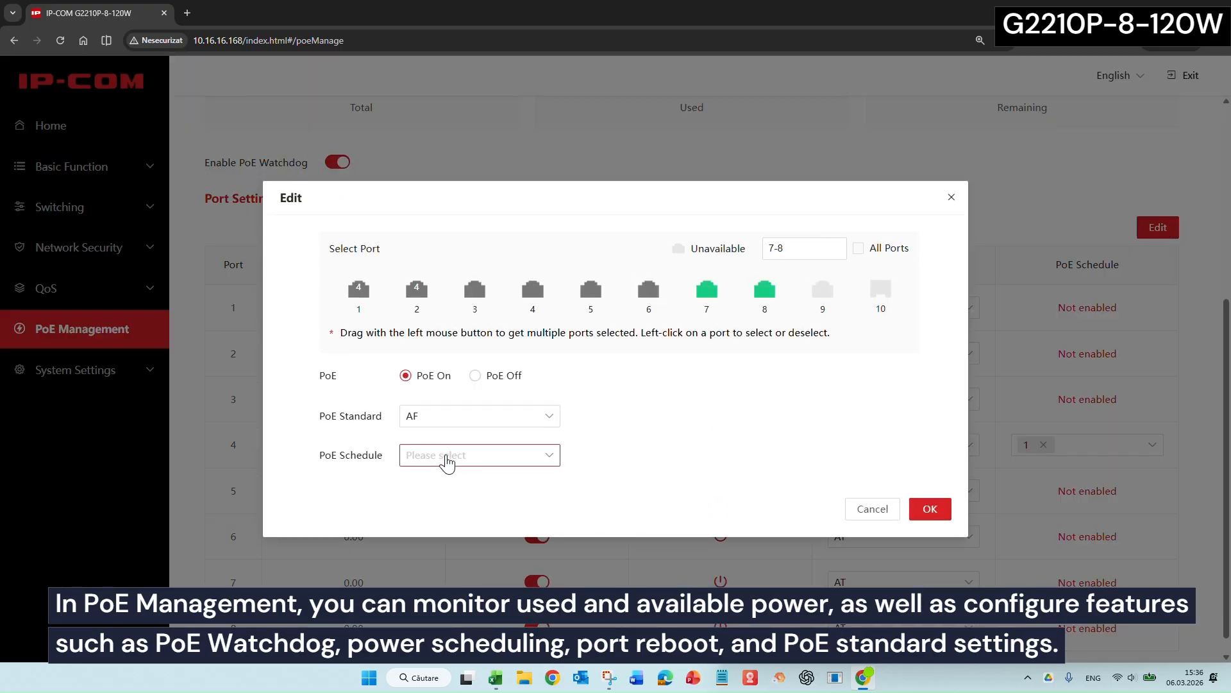
click(448, 457)
click(423, 486)
click(930, 509)
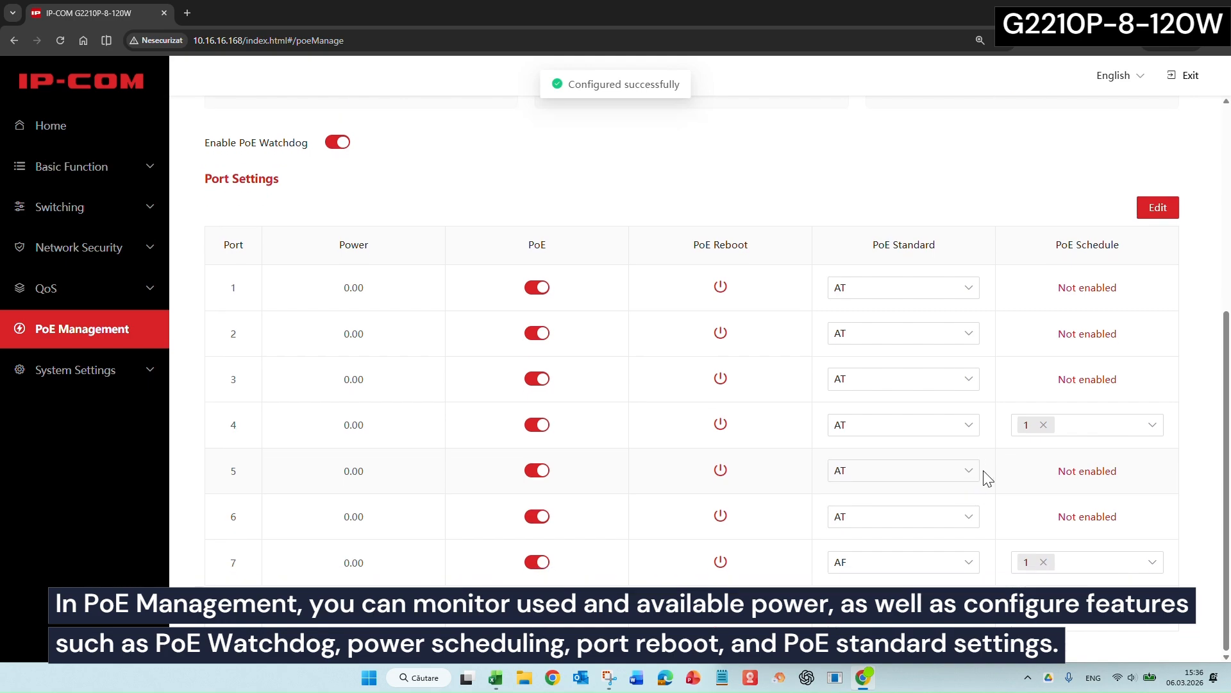
- Go to Period Setting, open period 1 for editing and examine its start time, end time, repeat and remark fields
scroll(348, 392, up, 4)
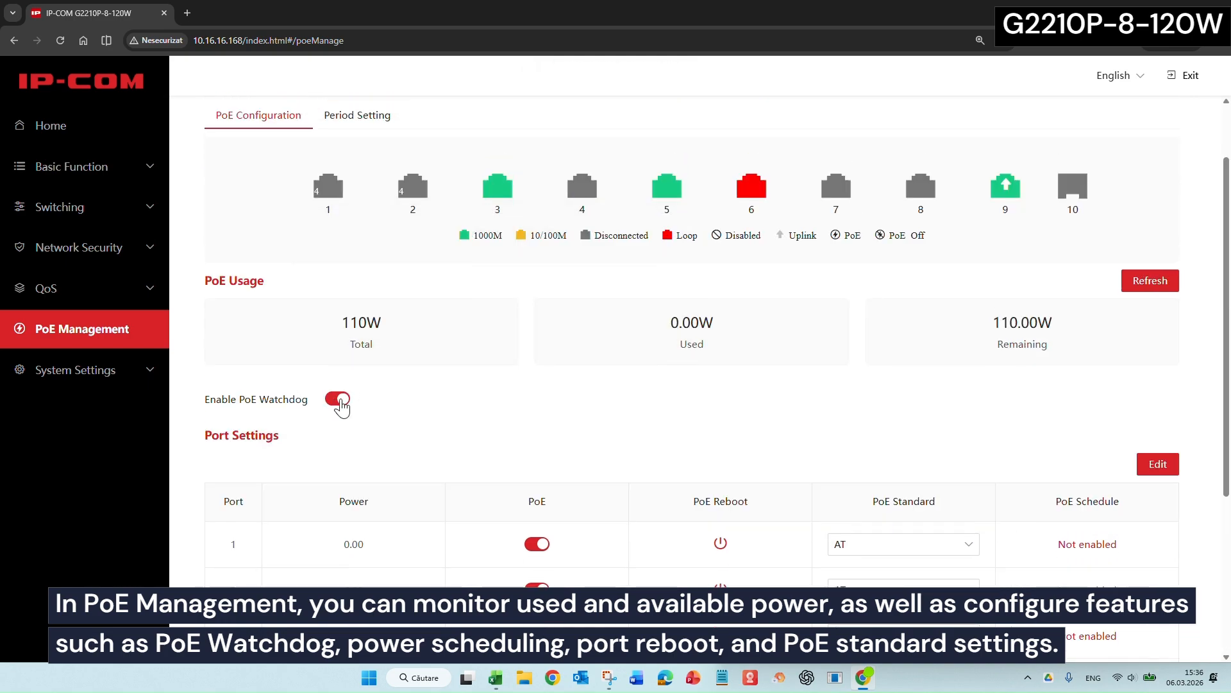
scroll(925, 304, up, 1)
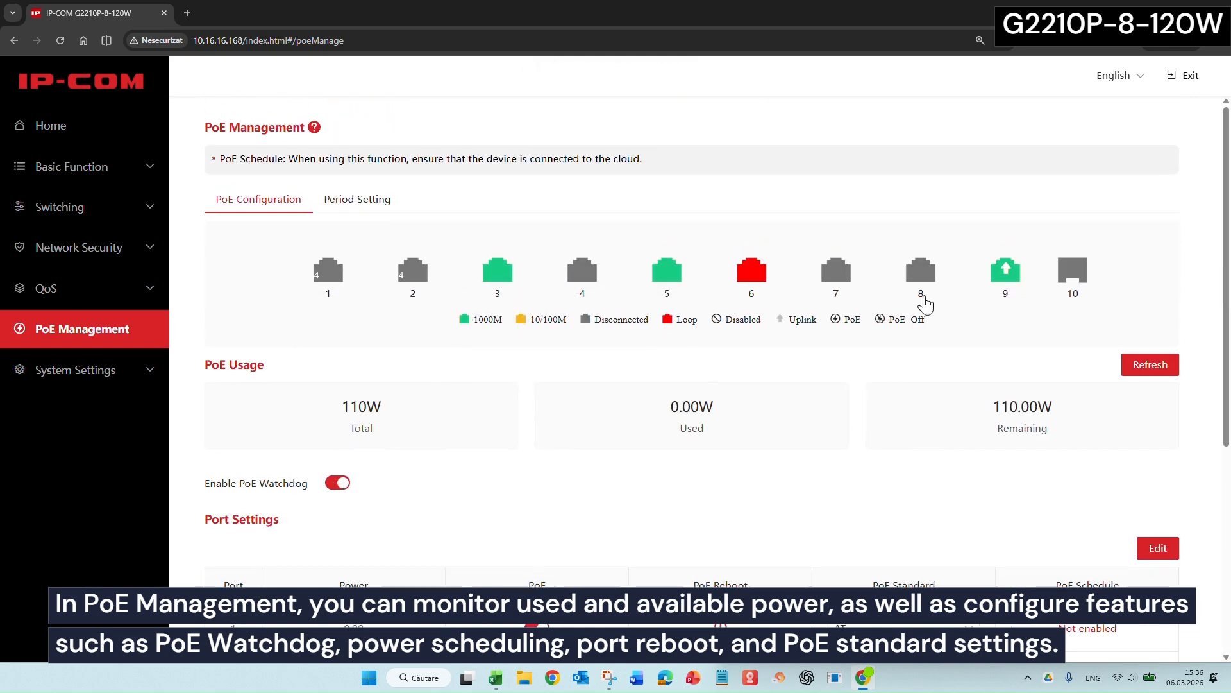
click(357, 199)
click(340, 314)
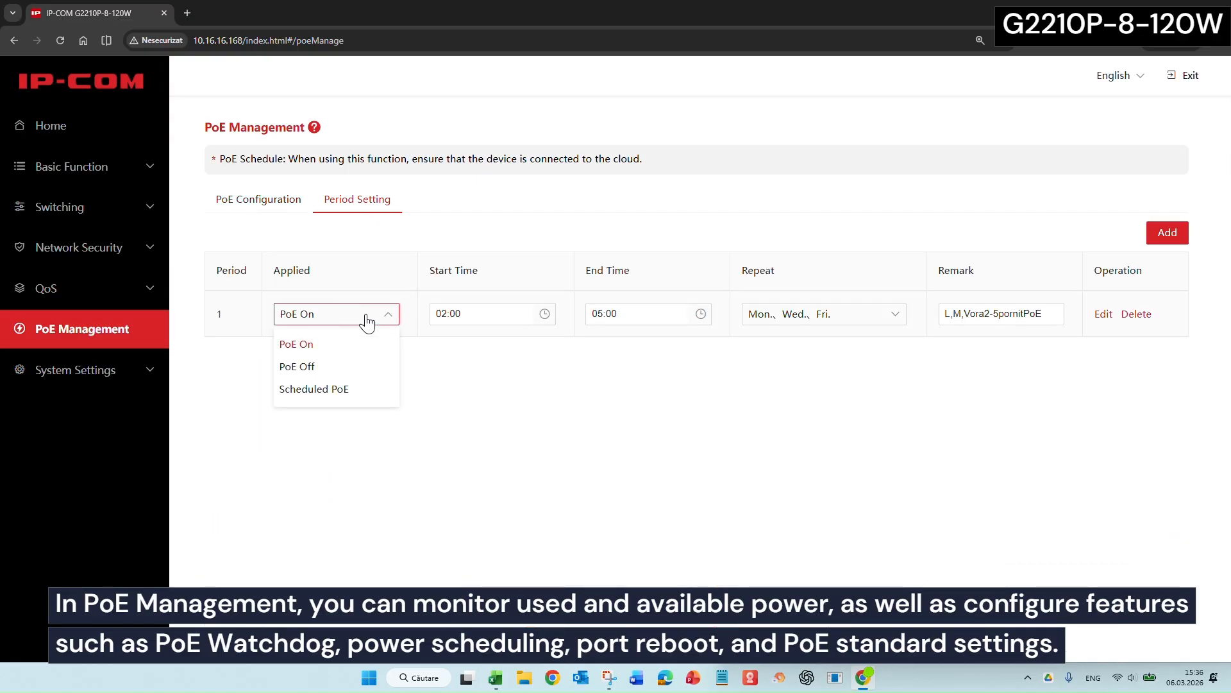
click(1103, 314)
click(465, 393)
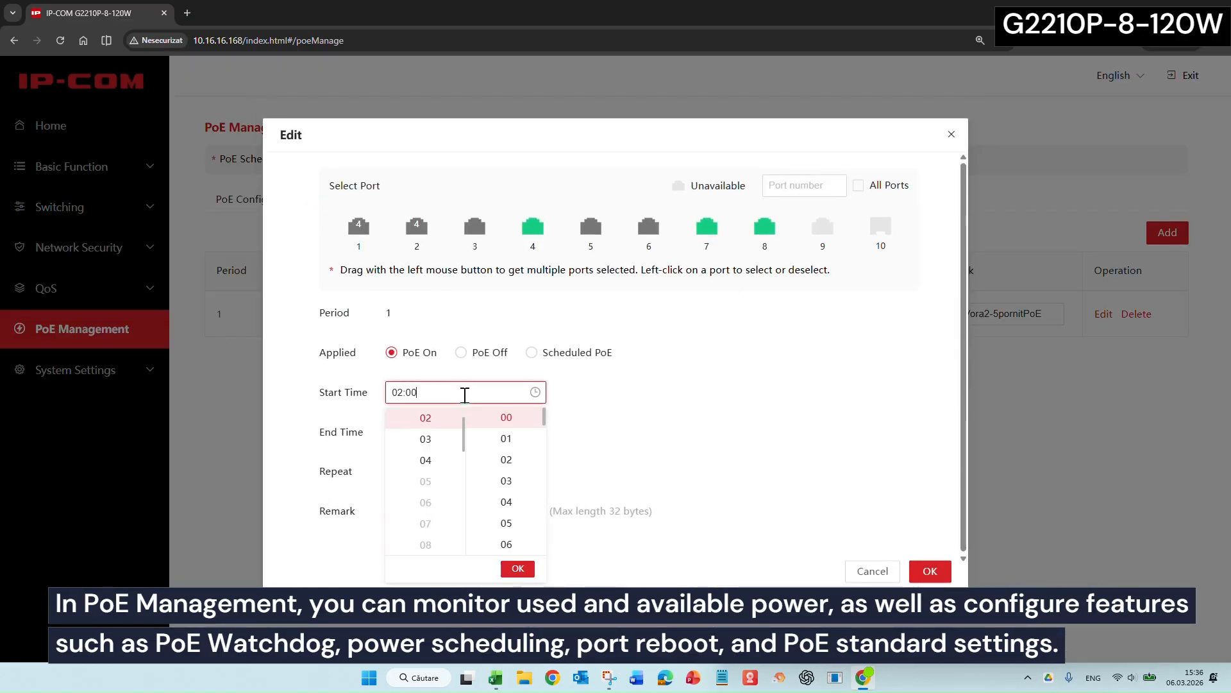
click(698, 429)
click(465, 433)
click(697, 428)
click(454, 474)
click(454, 475)
click(465, 512)
- Try the Scheduled PoE, PoE On and PoE Off options as the applied mode of period 1
click(597, 362)
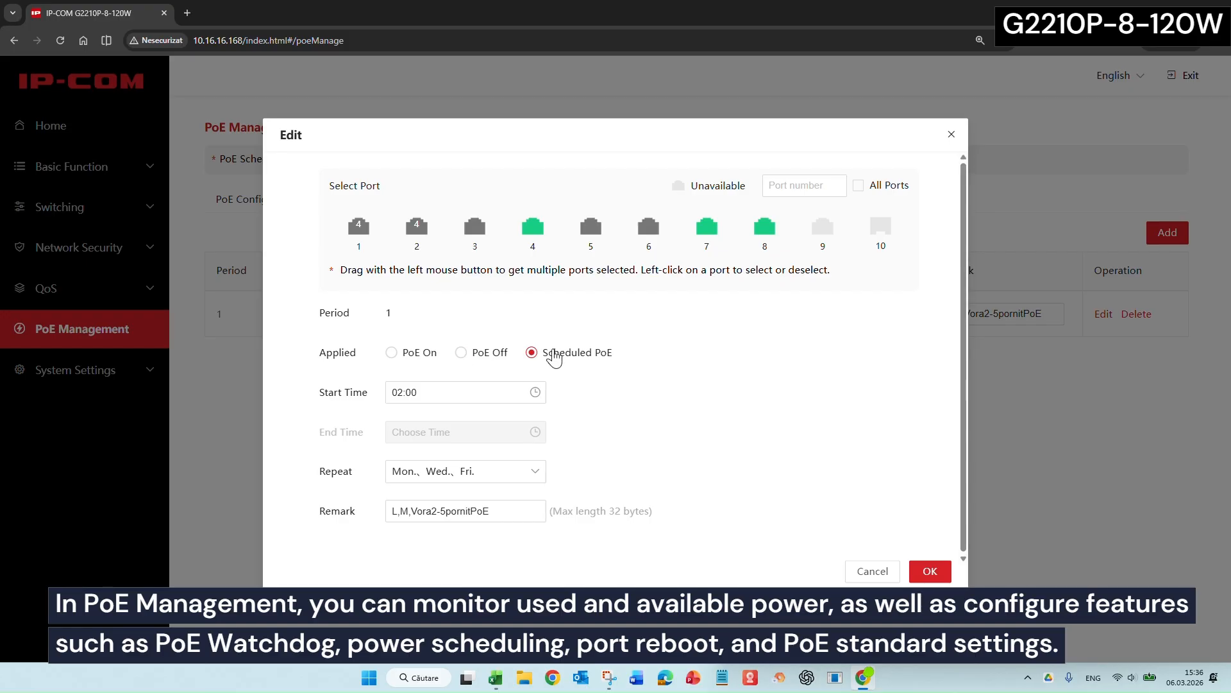
click(436, 354)
click(531, 354)
click(461, 352)
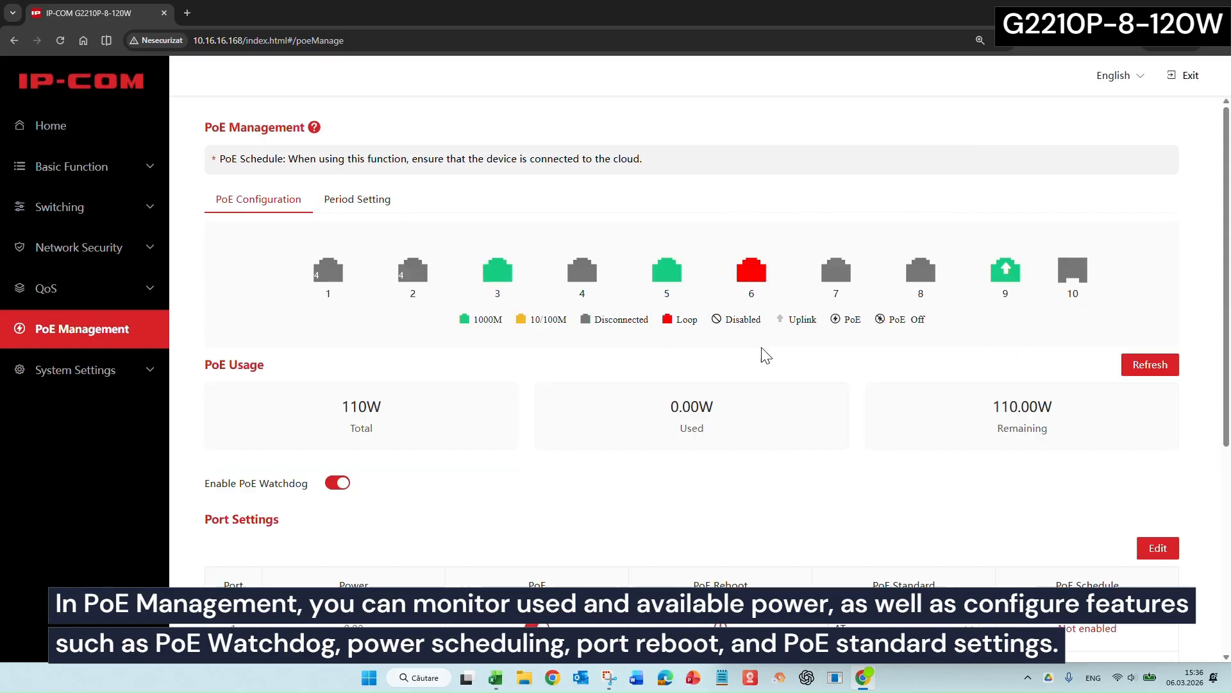
- Remove schedule 1 from port 4 in PoE Configuration, then refresh the PoE usage and check port 4
scroll(763, 359, down, 5)
click(1043, 425)
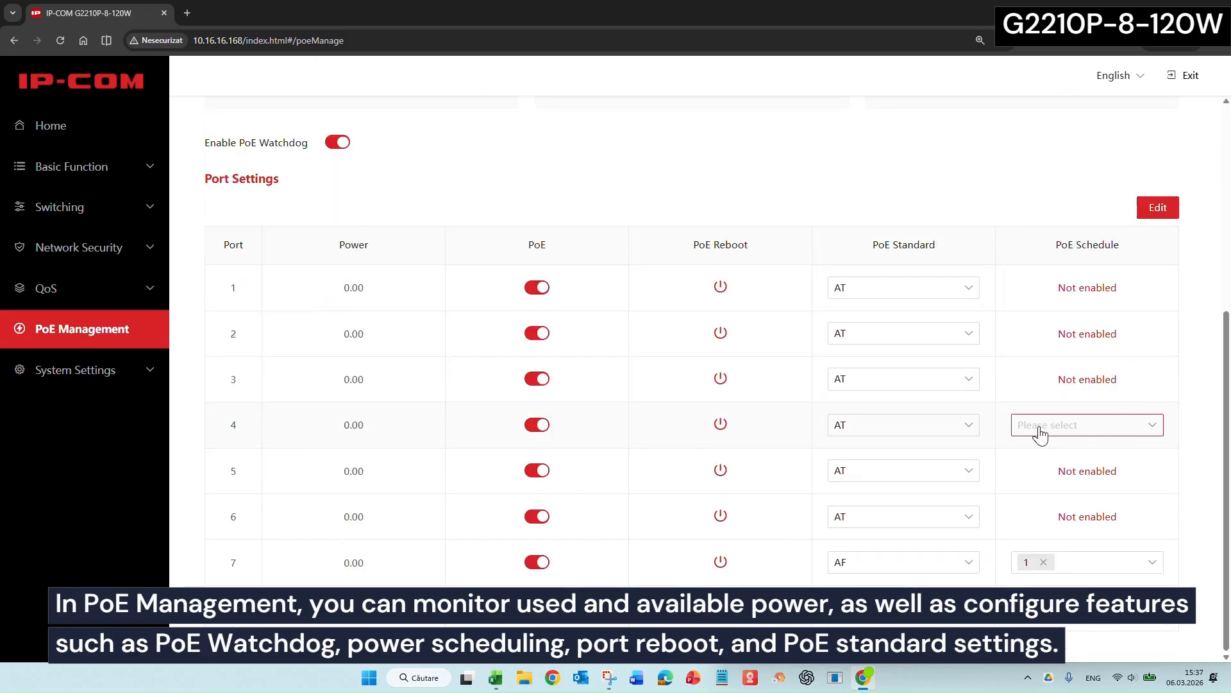
drag(346, 426, 388, 442)
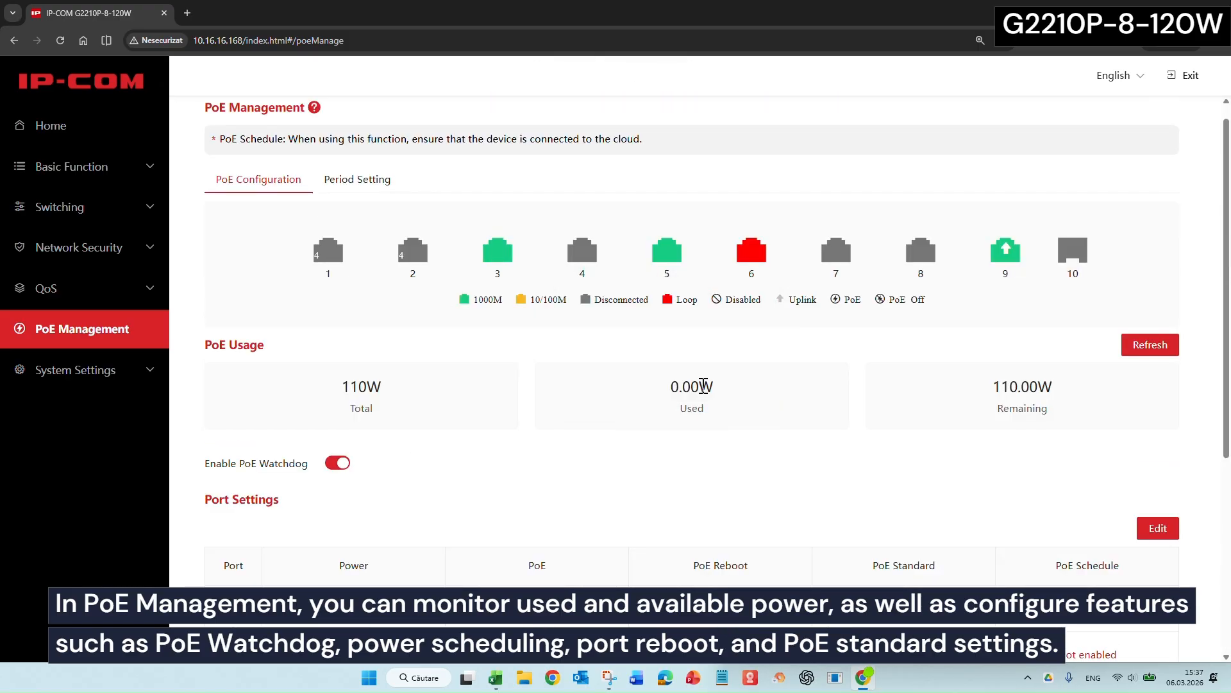
click(1153, 345)
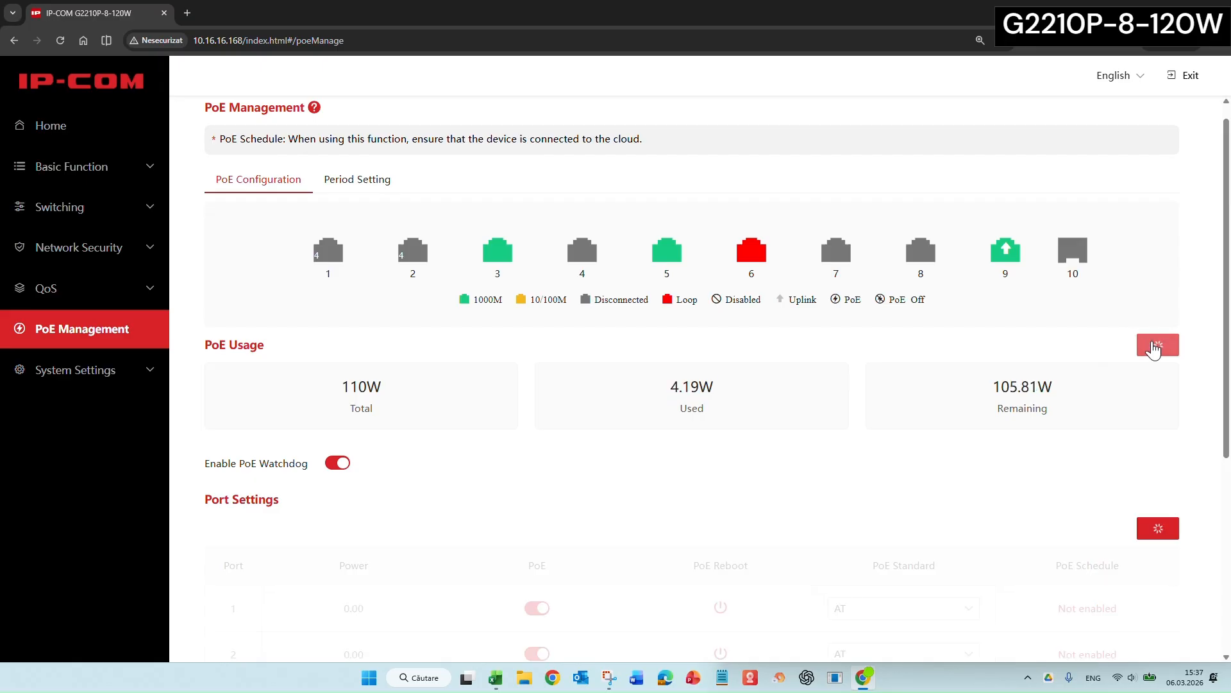
mouse_move(583, 259)
- Go to Device Info under System Settings and examine the device name, firmware version and hardware version
click(75, 370)
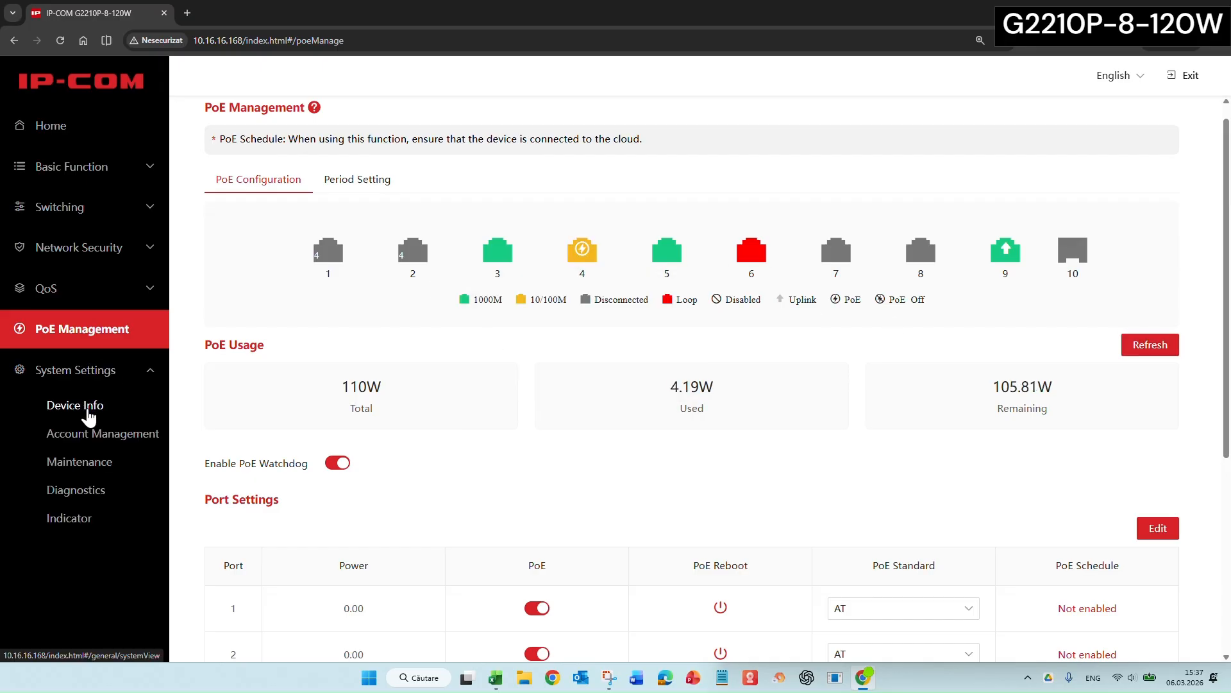
scroll(90, 410, down, 5)
click(101, 406)
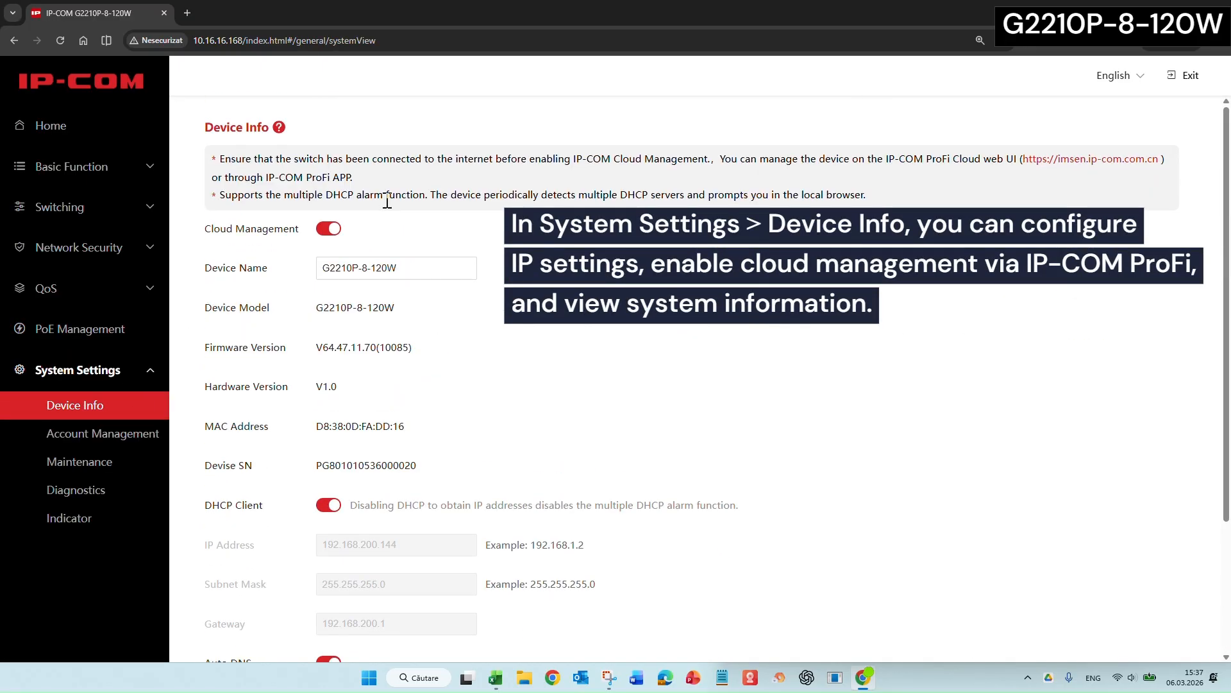
triple_click(415, 269)
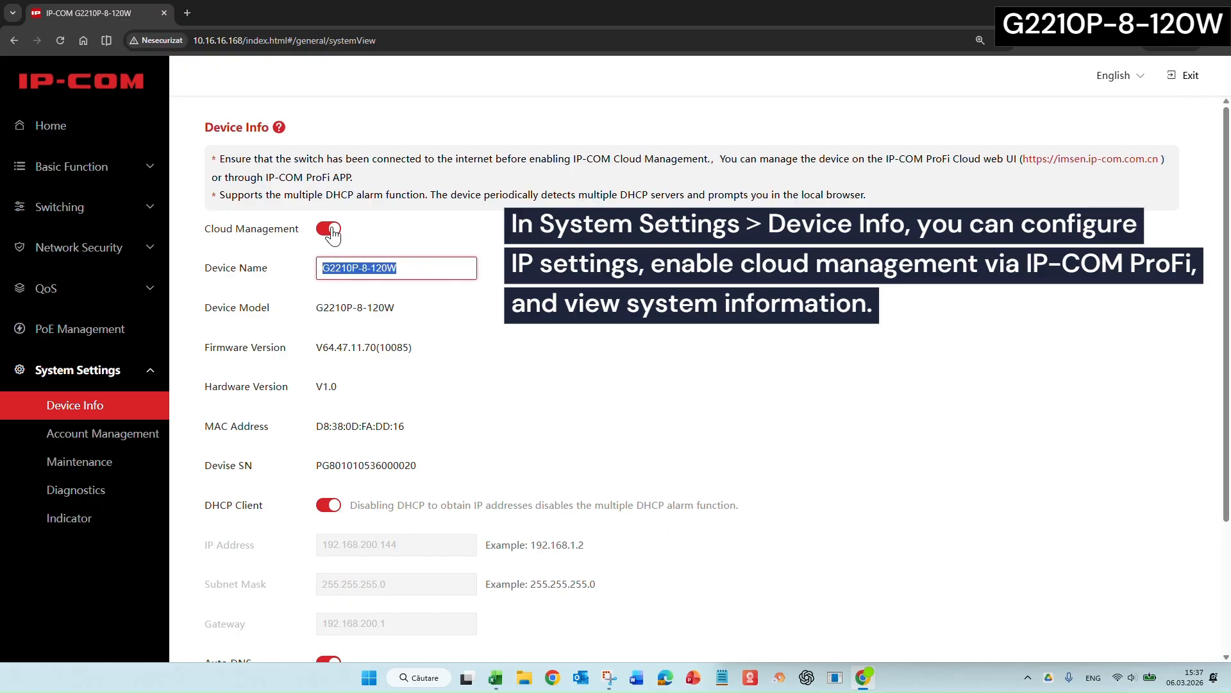
triple_click(414, 347)
double_click(326, 386)
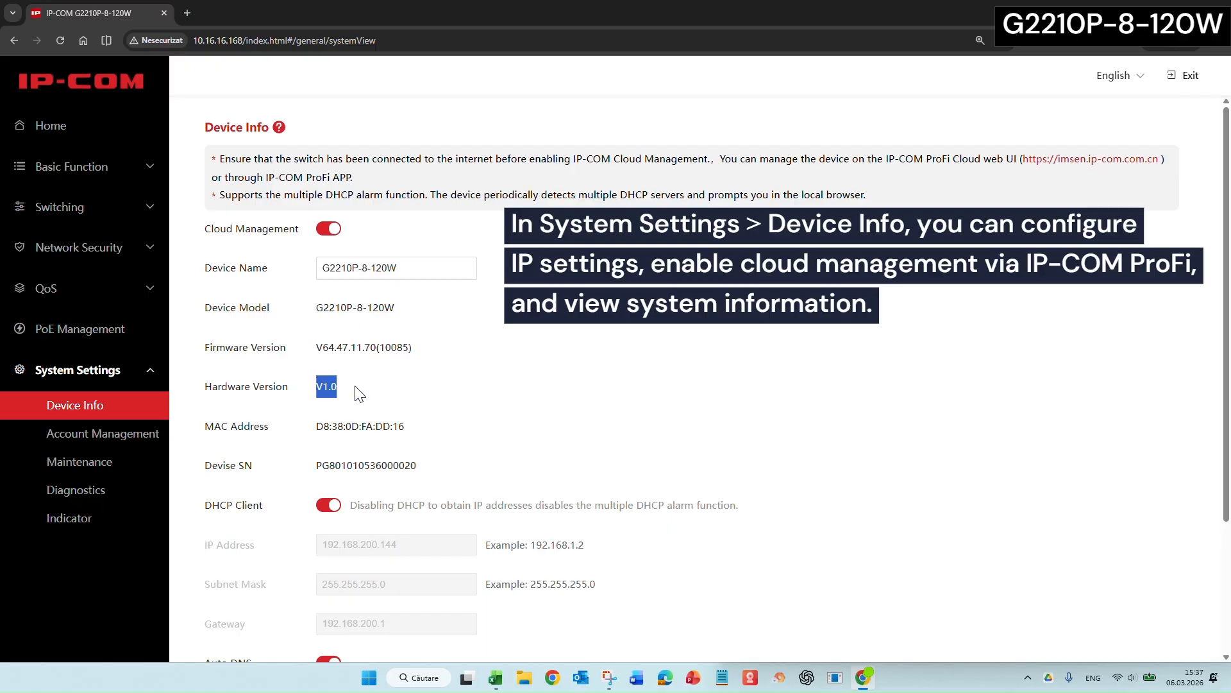
- Try switching off DHCP Client and examine the manual IP address, subnet mask, gateway and DNS fields
scroll(352, 430, down, 2)
drag(357, 377, 465, 377)
click(325, 379)
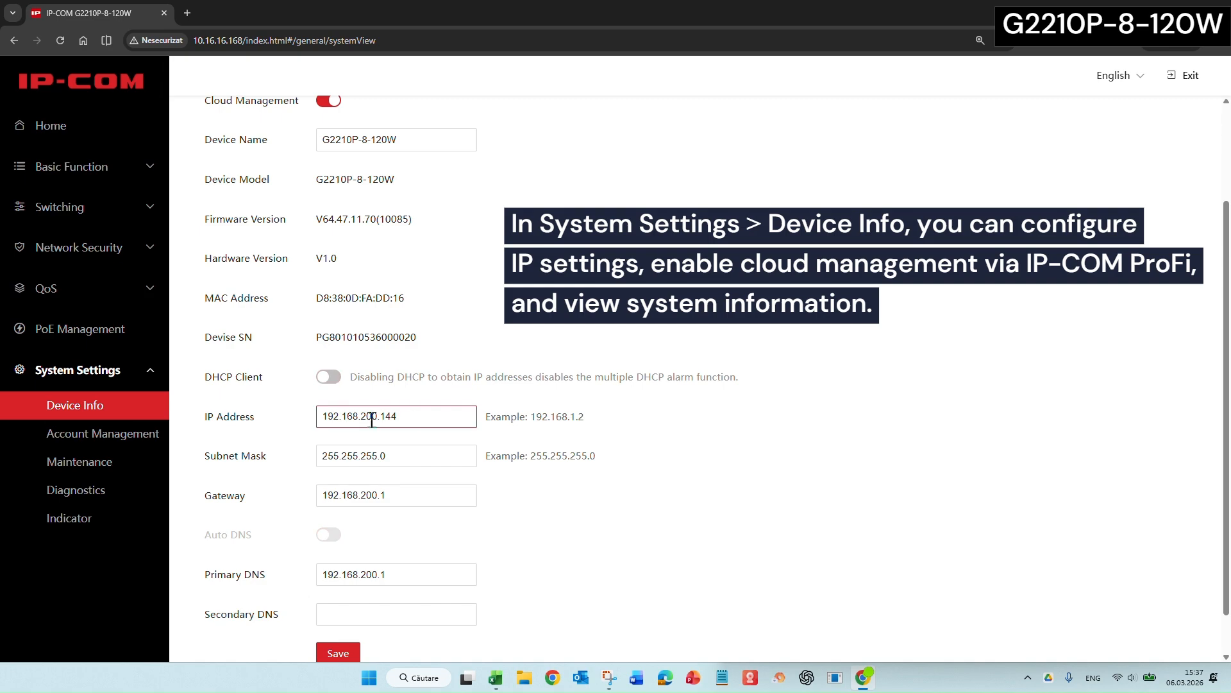
scroll(385, 540, down, 1)
click(469, 561)
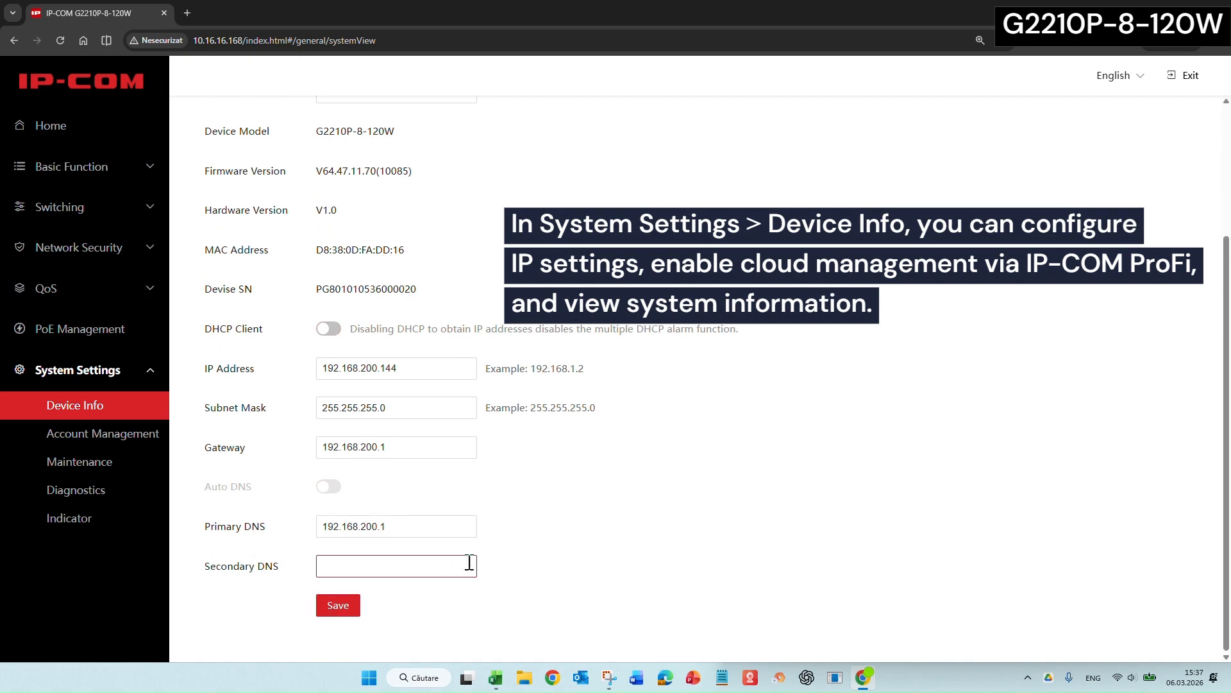
- Go to Account Management, check the old, new and confirm password fields, and save the prompt as "Indiciu parola!"
click(87, 435)
click(344, 249)
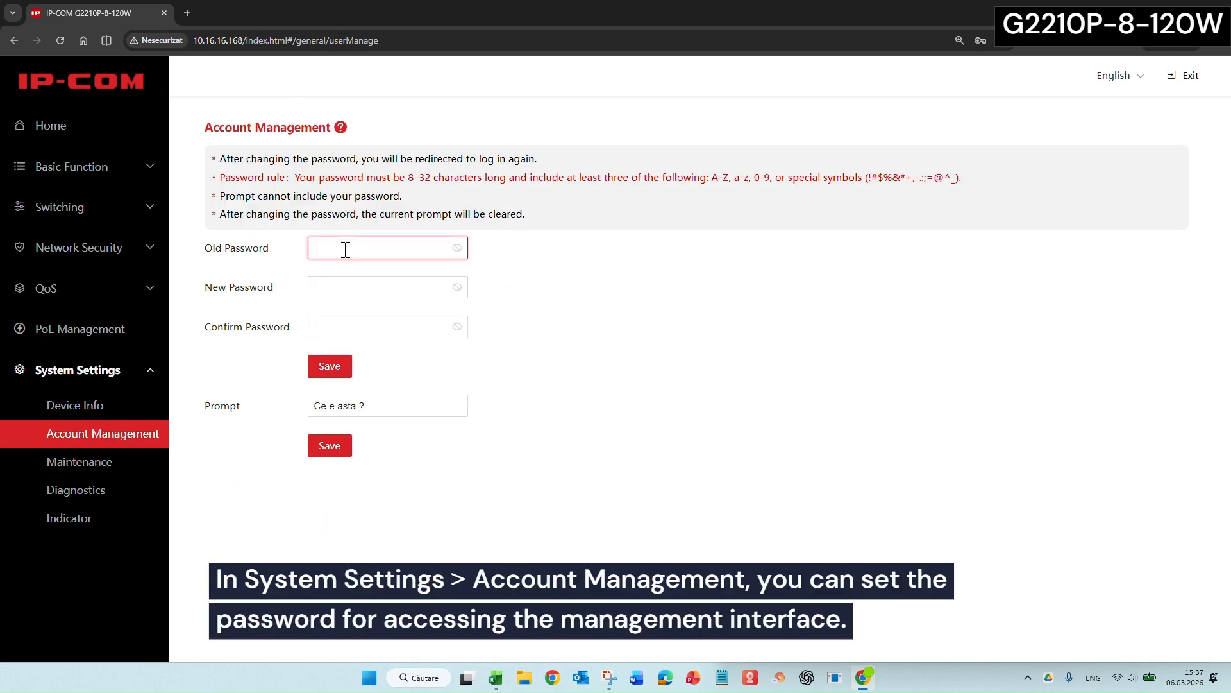
click(334, 285)
click(339, 325)
click(386, 407)
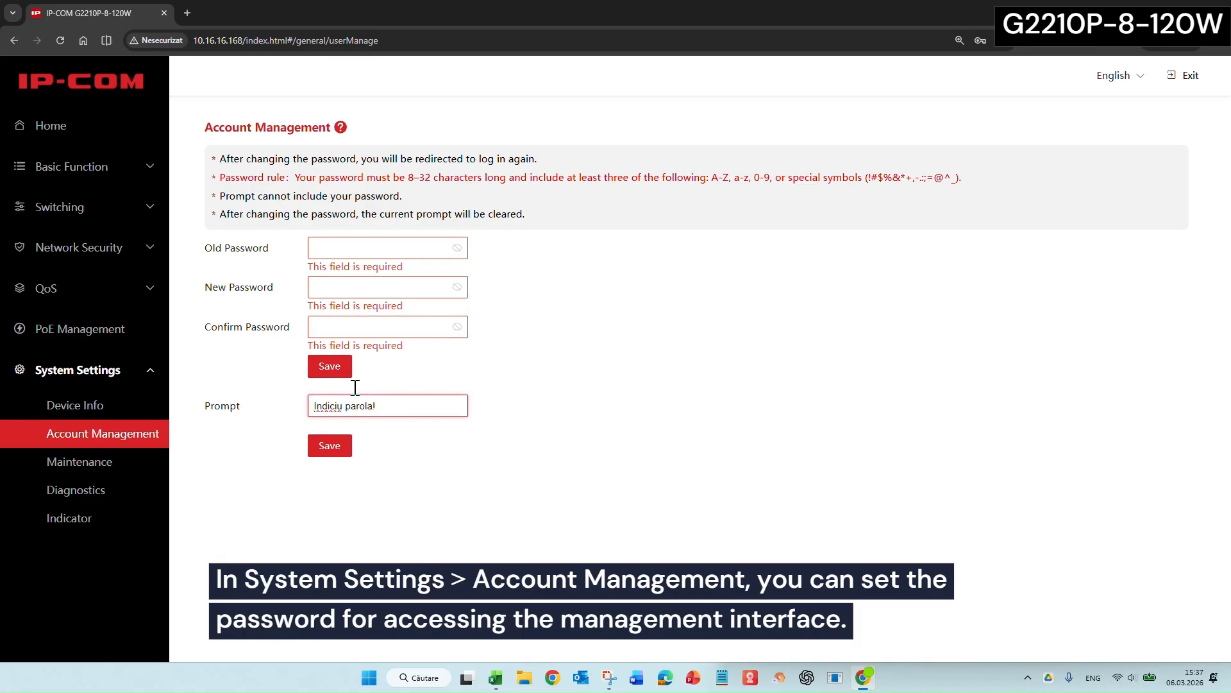
click(336, 451)
- Go to Maintenance, select Online Upgrade to check for newer firmware, and examine the configuration import option
click(108, 462)
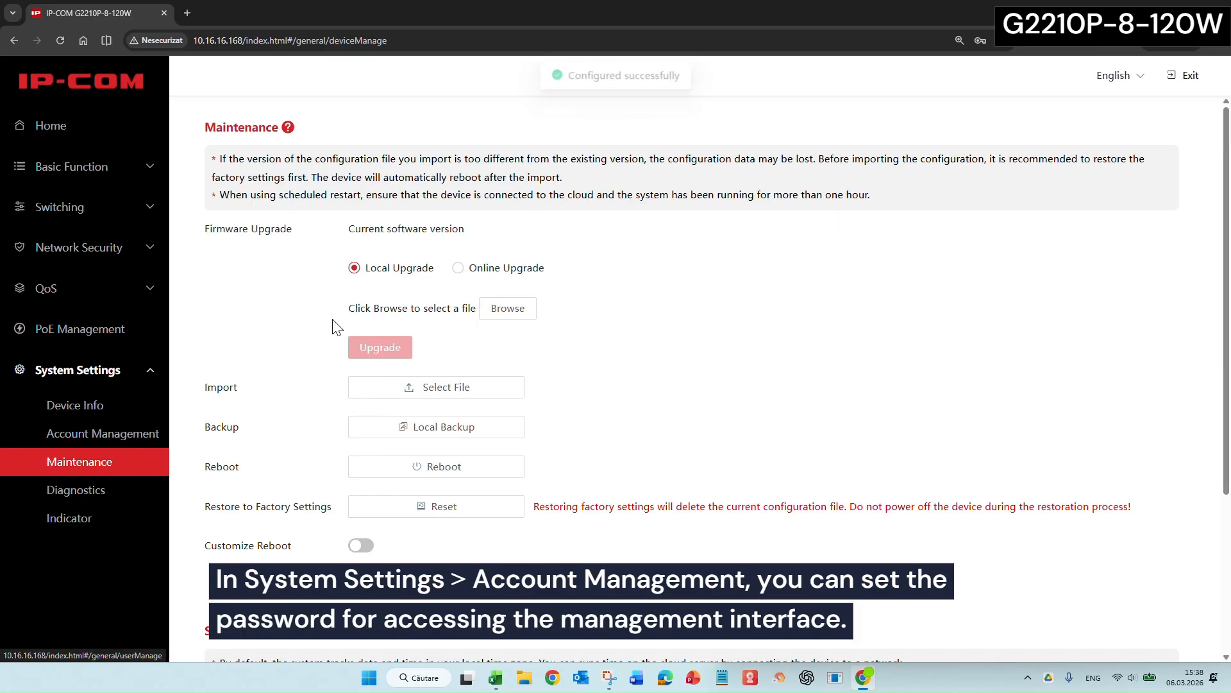
click(489, 280)
drag(355, 307, 618, 275)
scroll(451, 275, down, 2)
drag(208, 259, 238, 260)
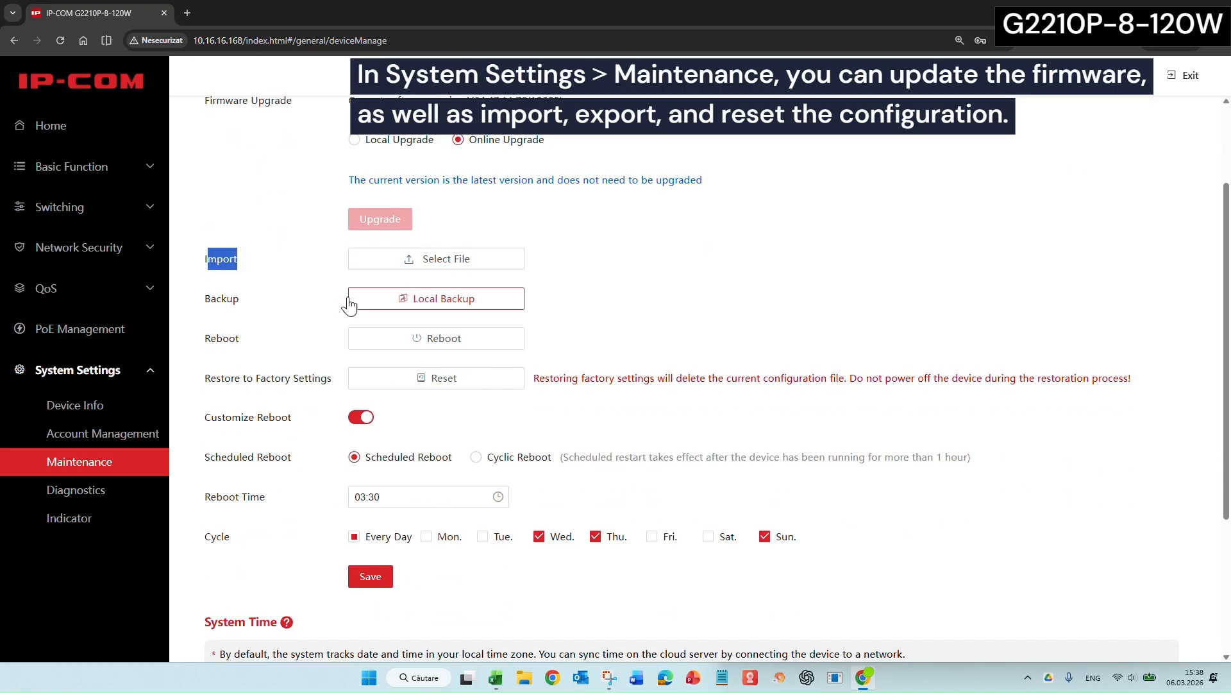
- Toggle Customize Reboot off and on, then try Cyclic Reboot and examine its interval time and allowed range
click(362, 418)
click(363, 418)
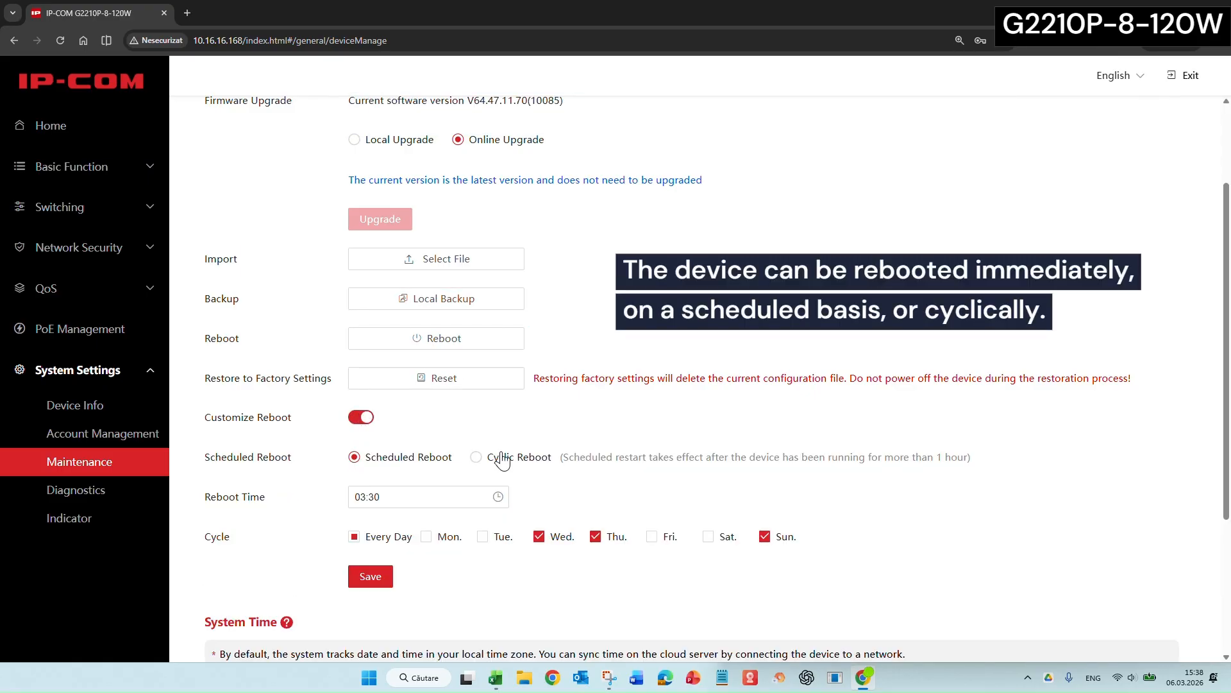
click(477, 457)
click(437, 496)
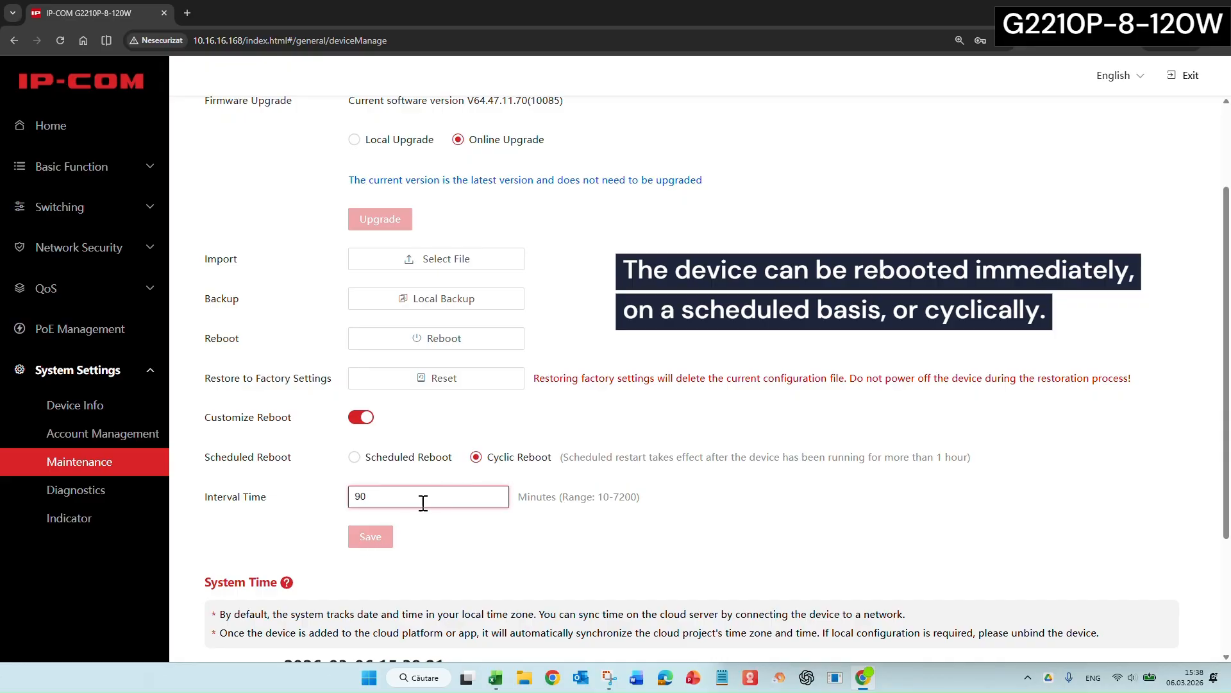
drag(531, 496, 588, 508)
click(607, 501)
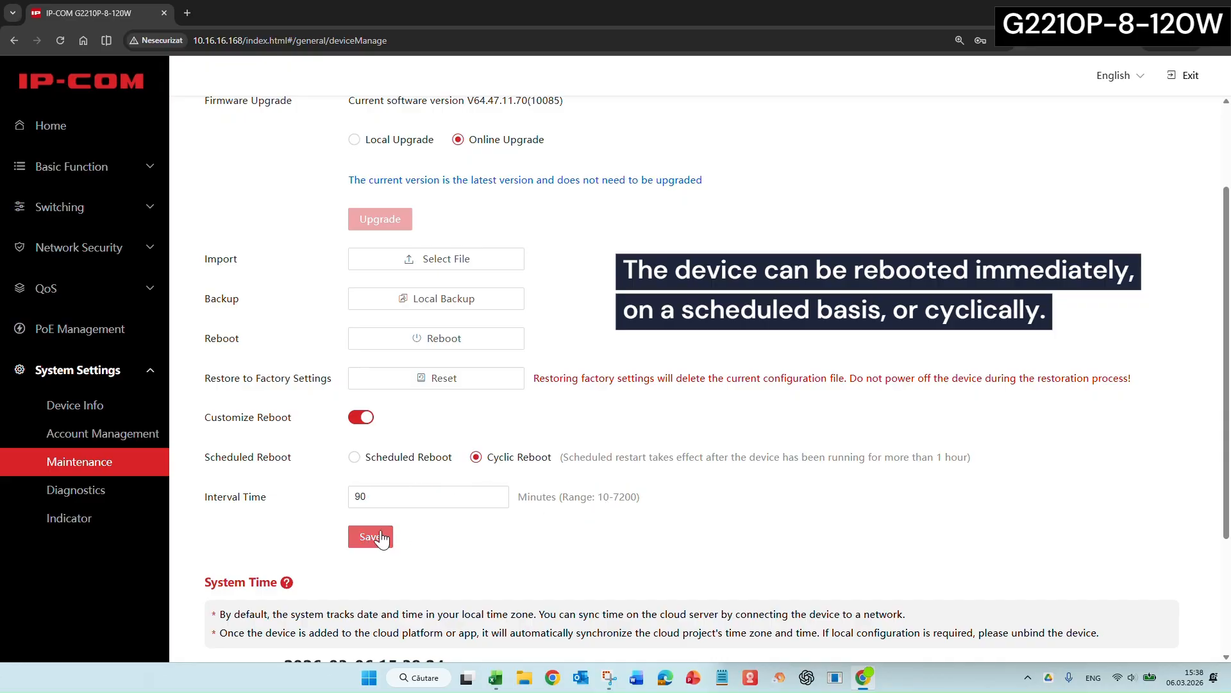
- Schedule the reboot for 04:30 from Monday to Friday with Scheduled Reboot and save it
click(401, 461)
click(394, 498)
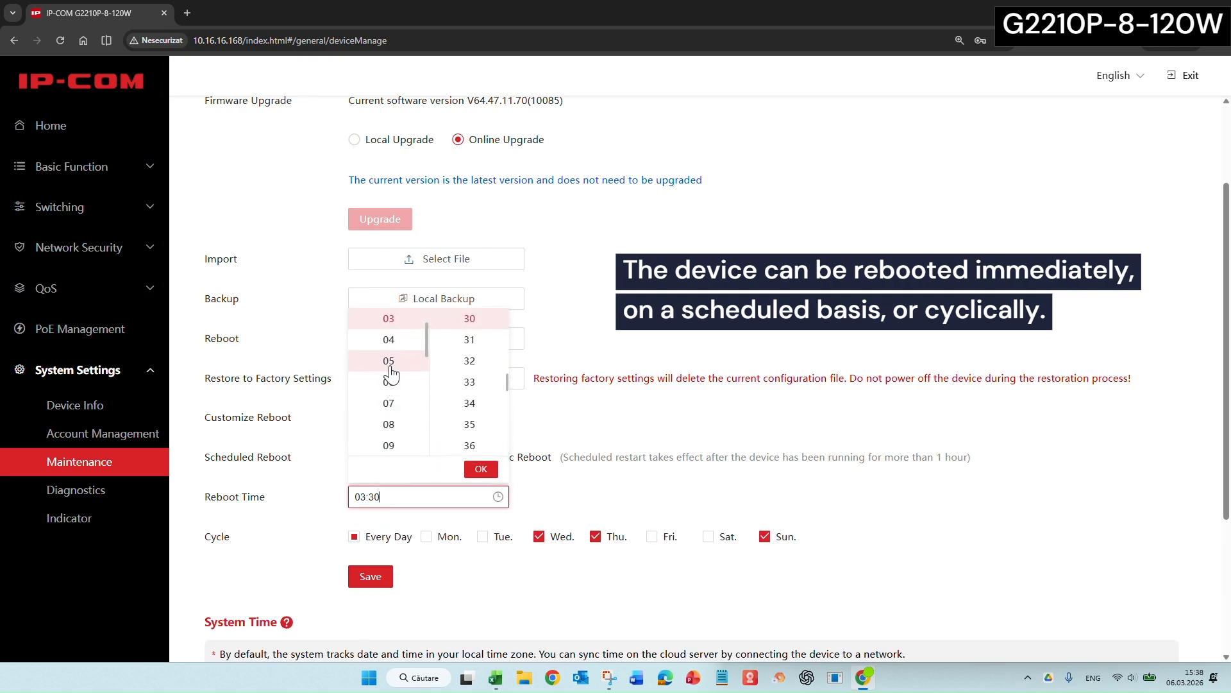
click(394, 341)
click(486, 472)
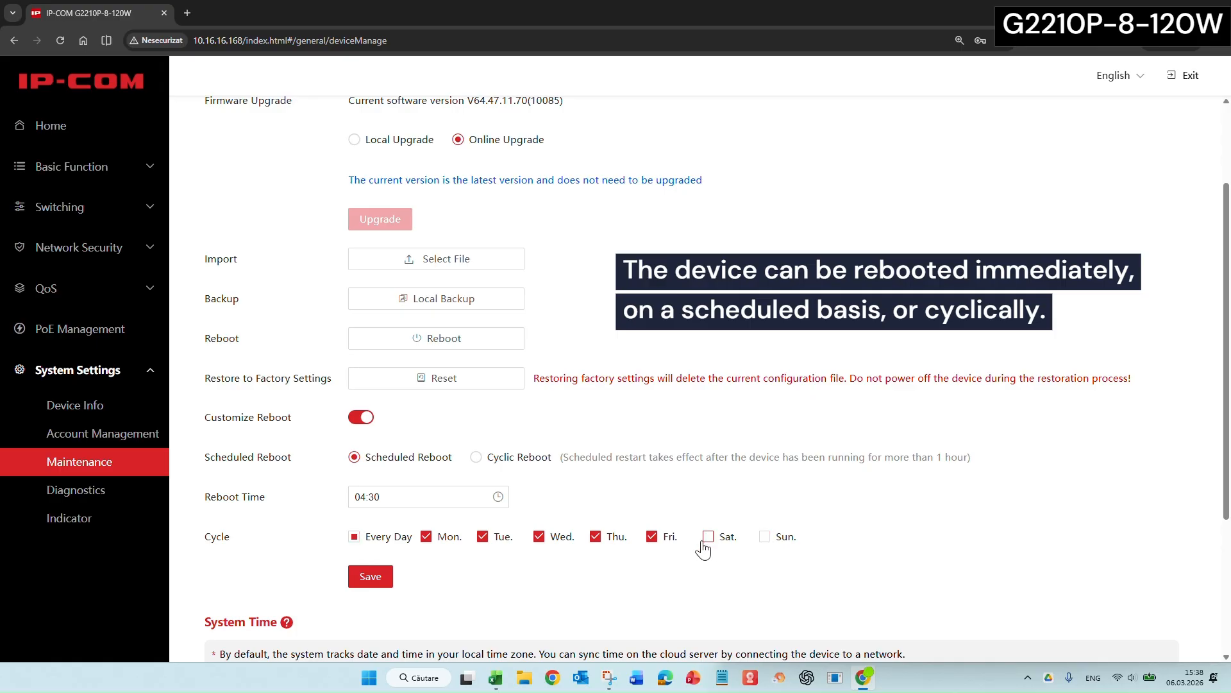
click(371, 576)
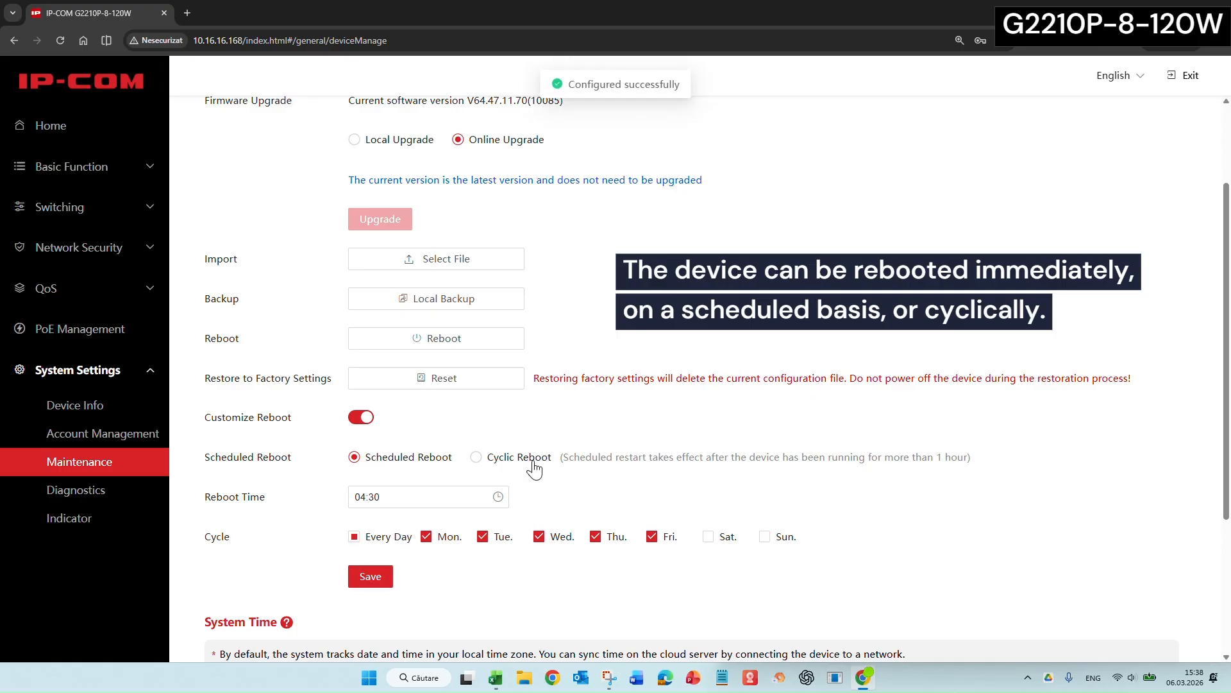
- Examine the System Time notes on cloud synchronization and browse the available Internet Time zones
scroll(533, 470, down, 3)
drag(256, 462, 930, 478)
drag(478, 481, 1046, 481)
scroll(435, 529, down, 1)
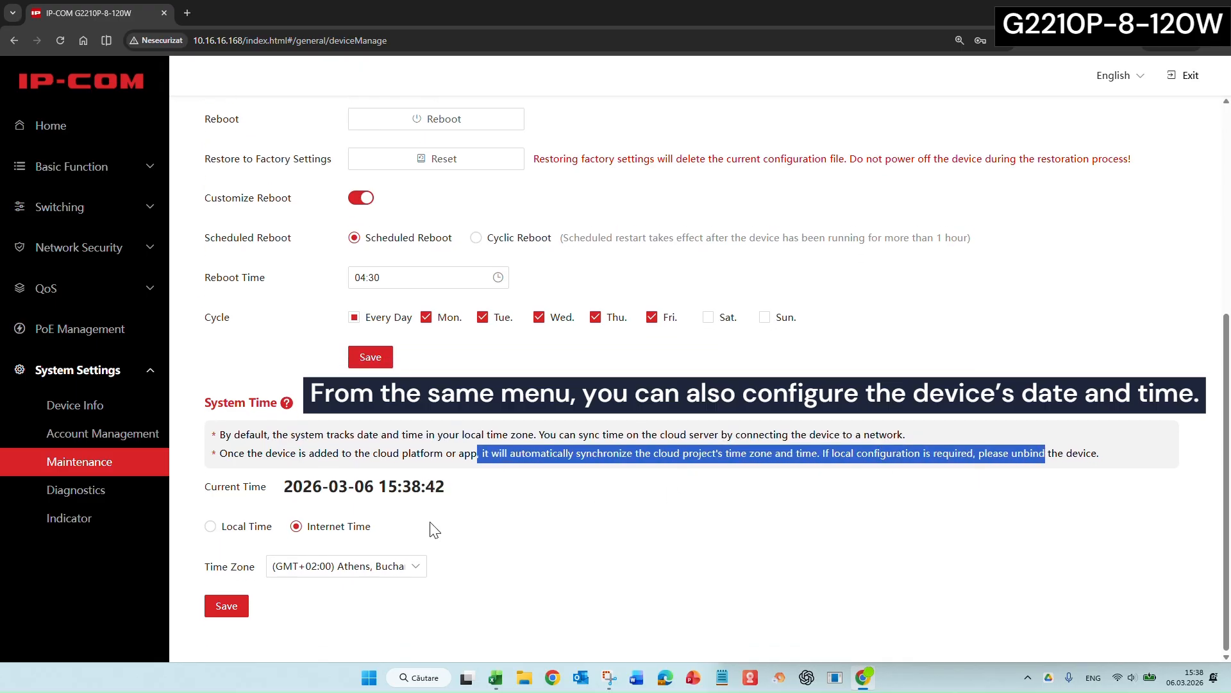
click(346, 566)
scroll(424, 507, down, 2)
scroll(423, 507, up, 2)
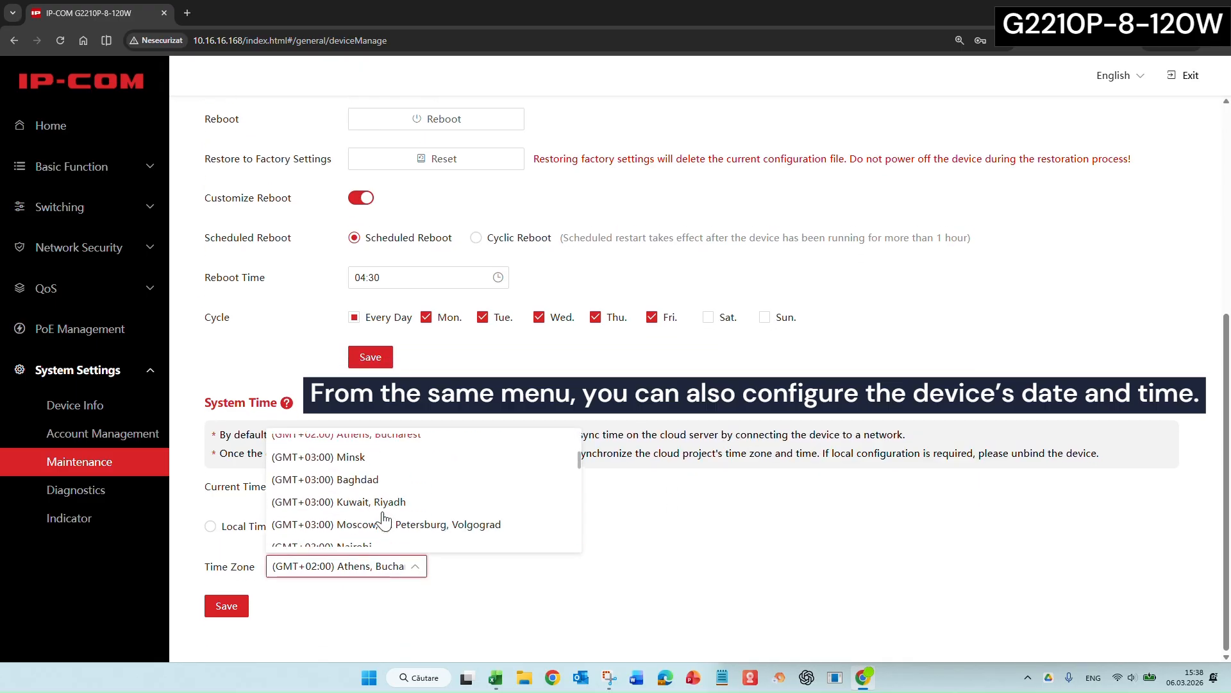
- Switch the system time to Local Time, synchronize it with the computer time and save
click(238, 530)
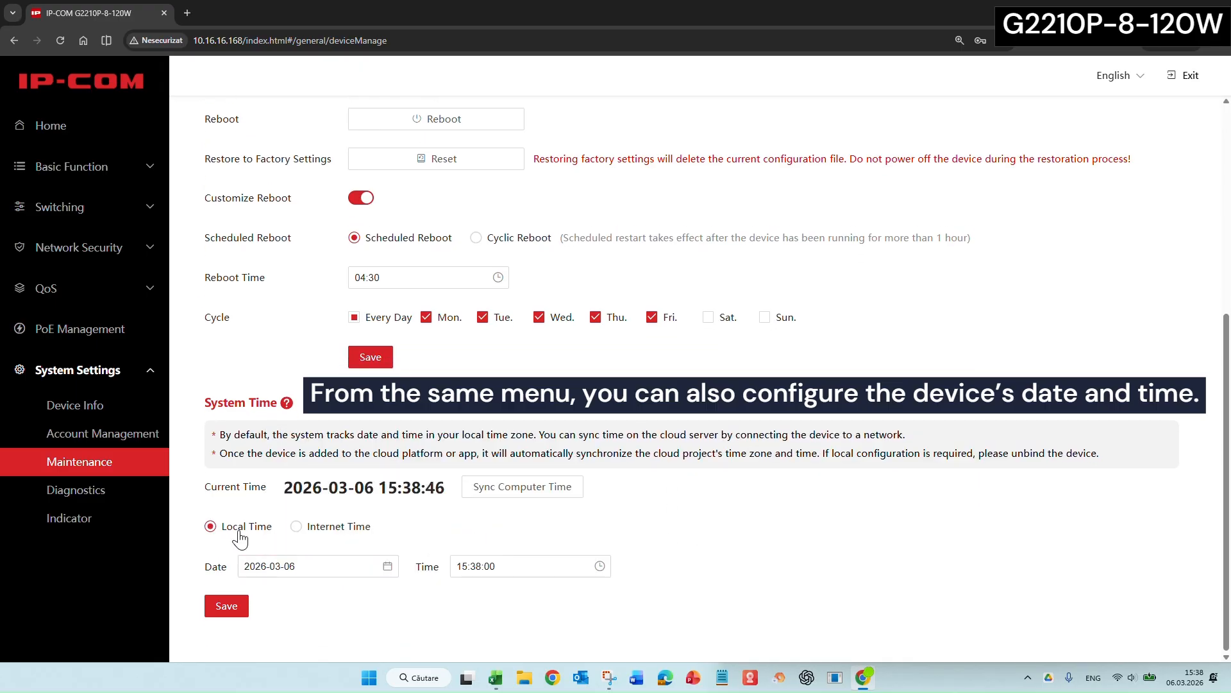
click(502, 497)
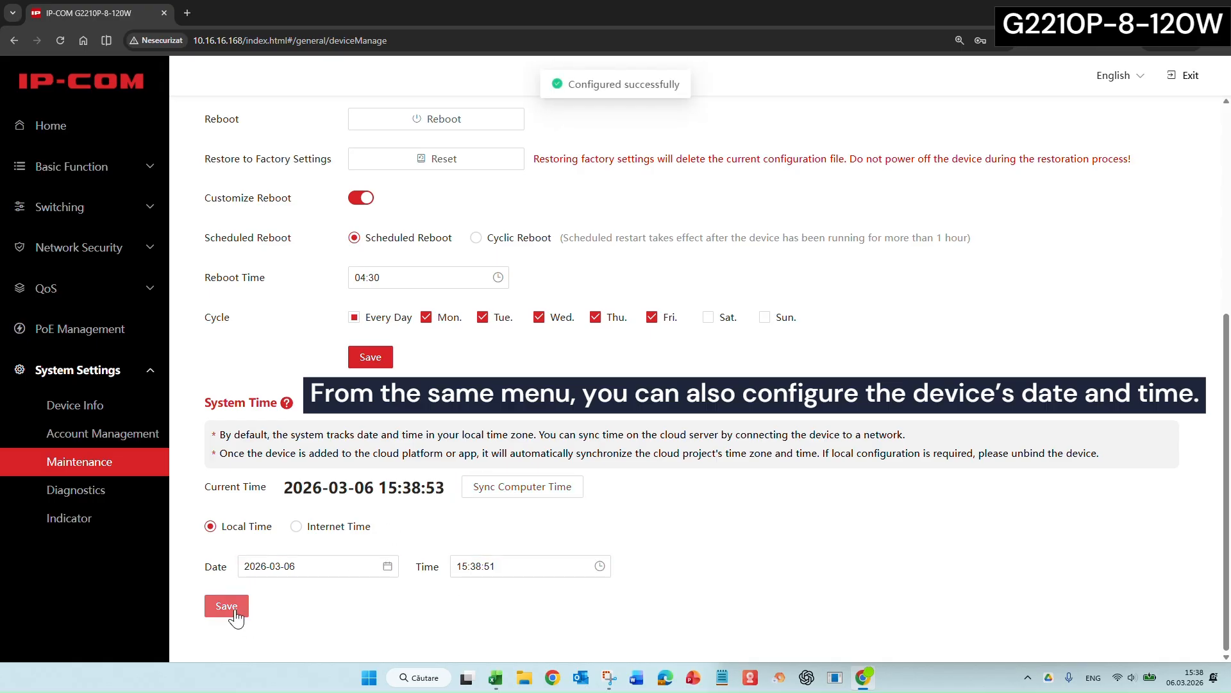
- Set the system time to Internet Time with the (GMT-03:30) Newfoundland time zone and save
click(296, 527)
click(346, 566)
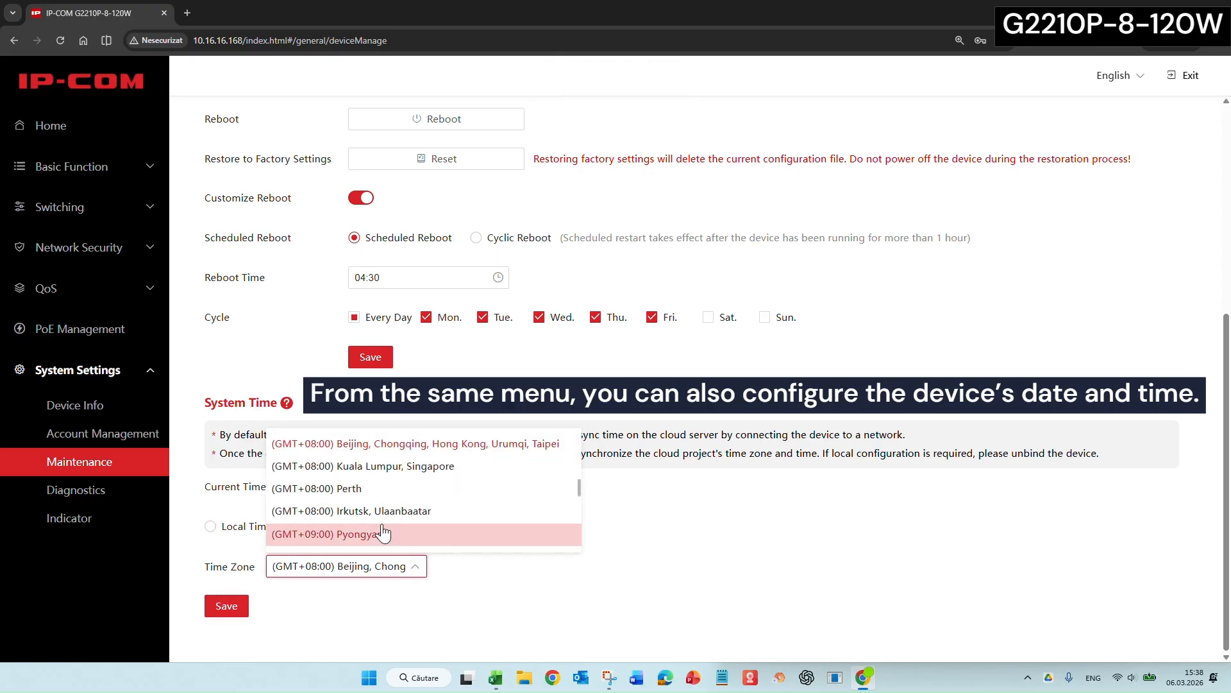
scroll(391, 487, down, 10)
click(393, 476)
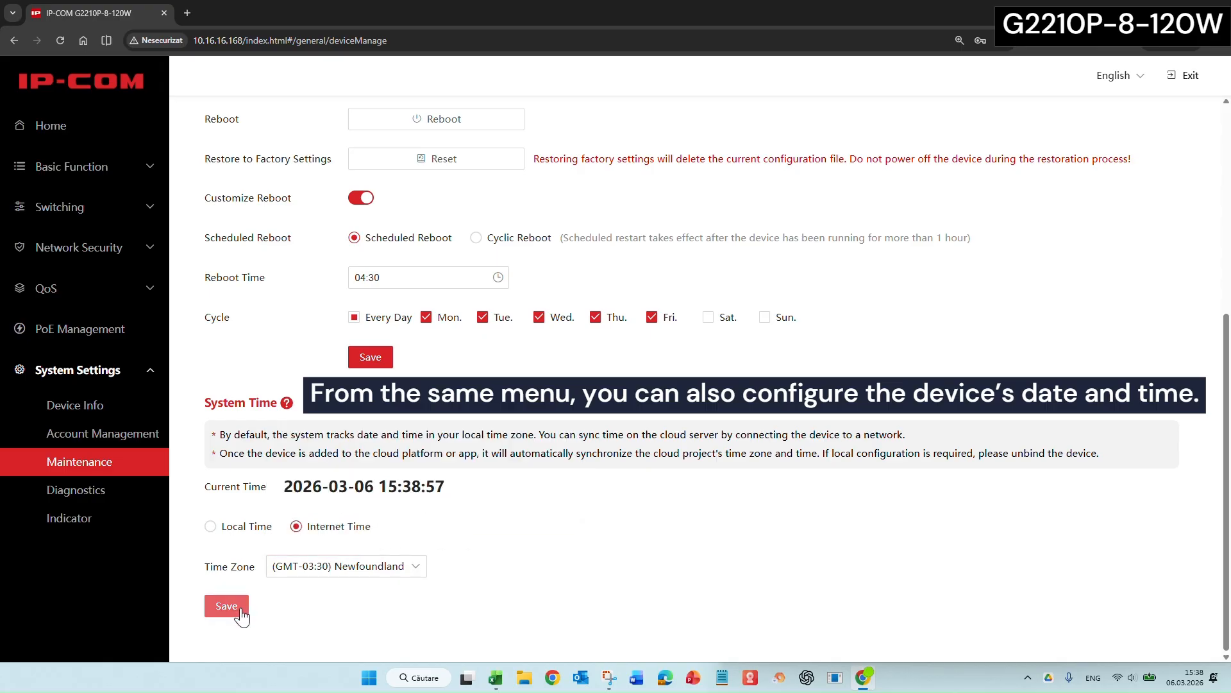
click(227, 606)
click(76, 489)
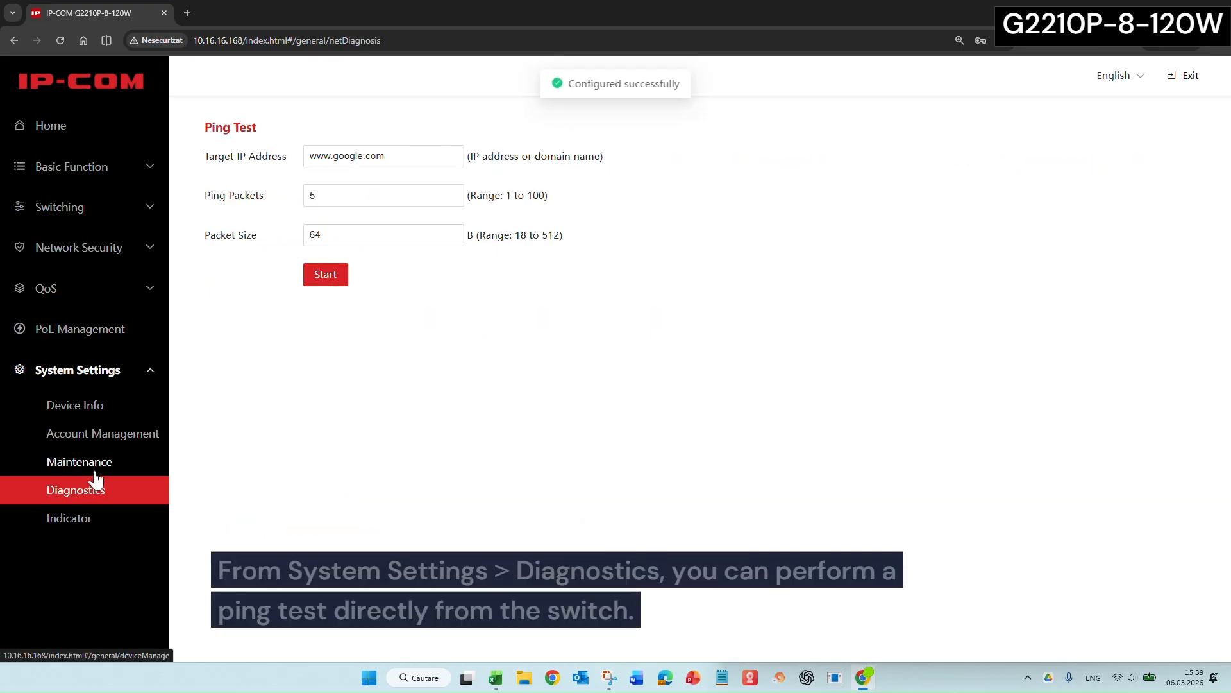
click(336, 283)
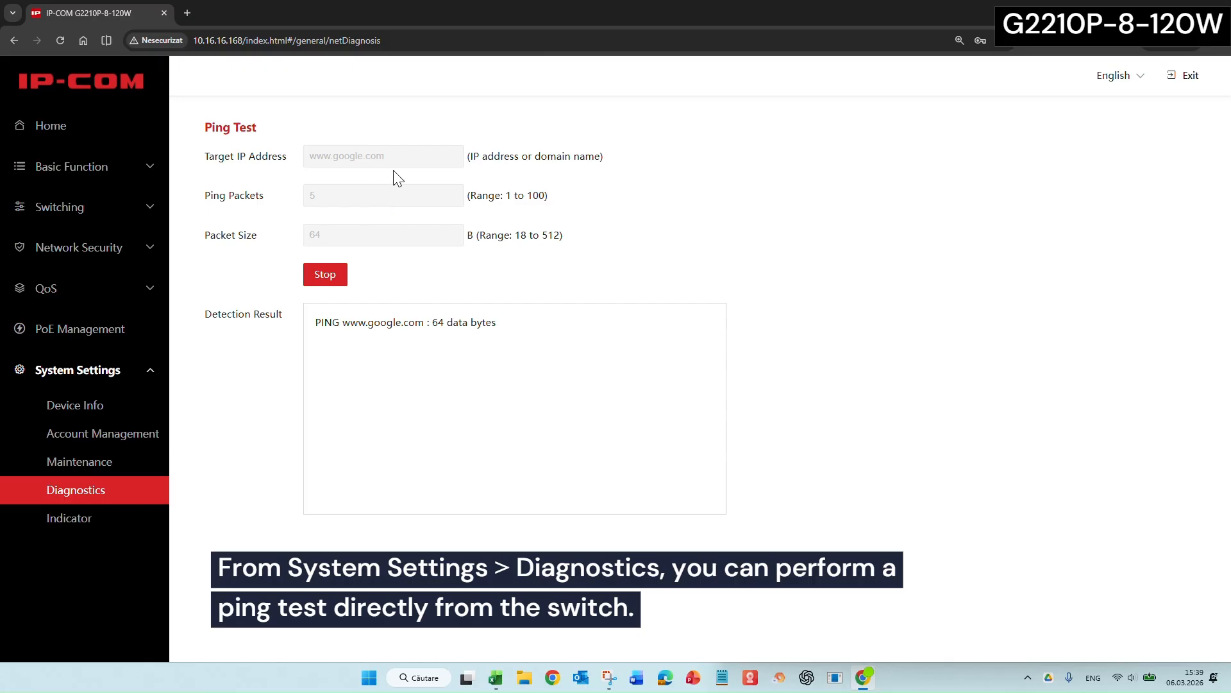
click(324, 278)
- Go to Indicator, turn off the switch's LEDs and save the setting
click(111, 531)
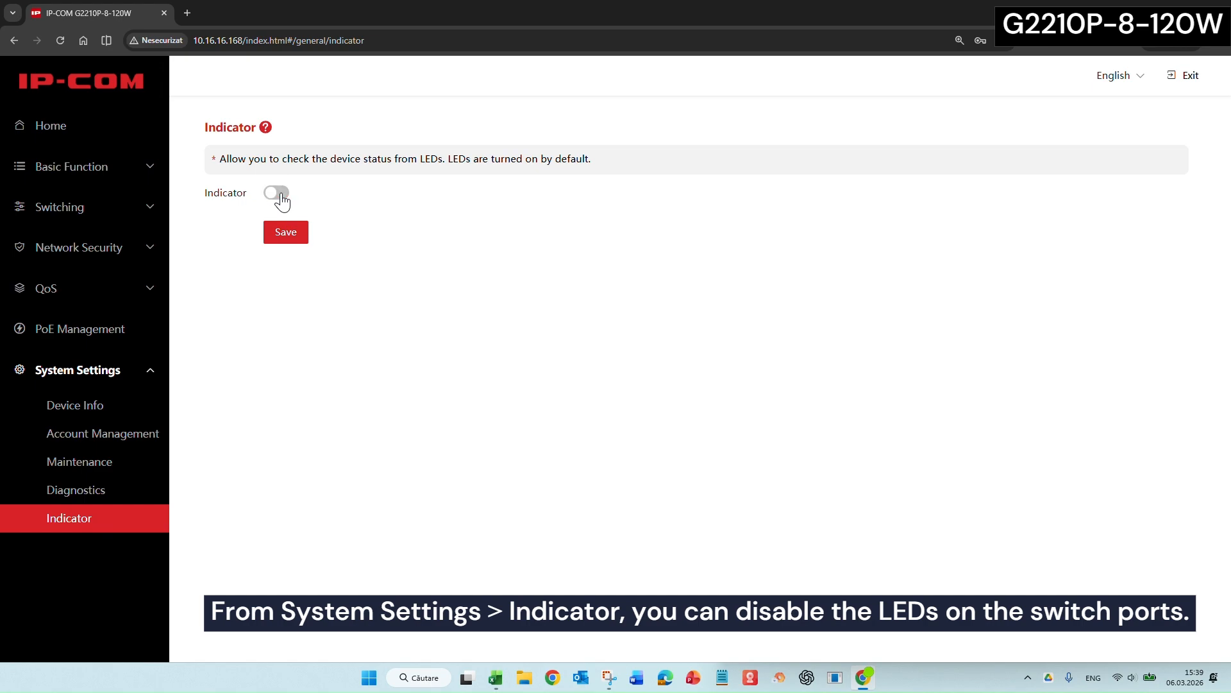
click(287, 237)
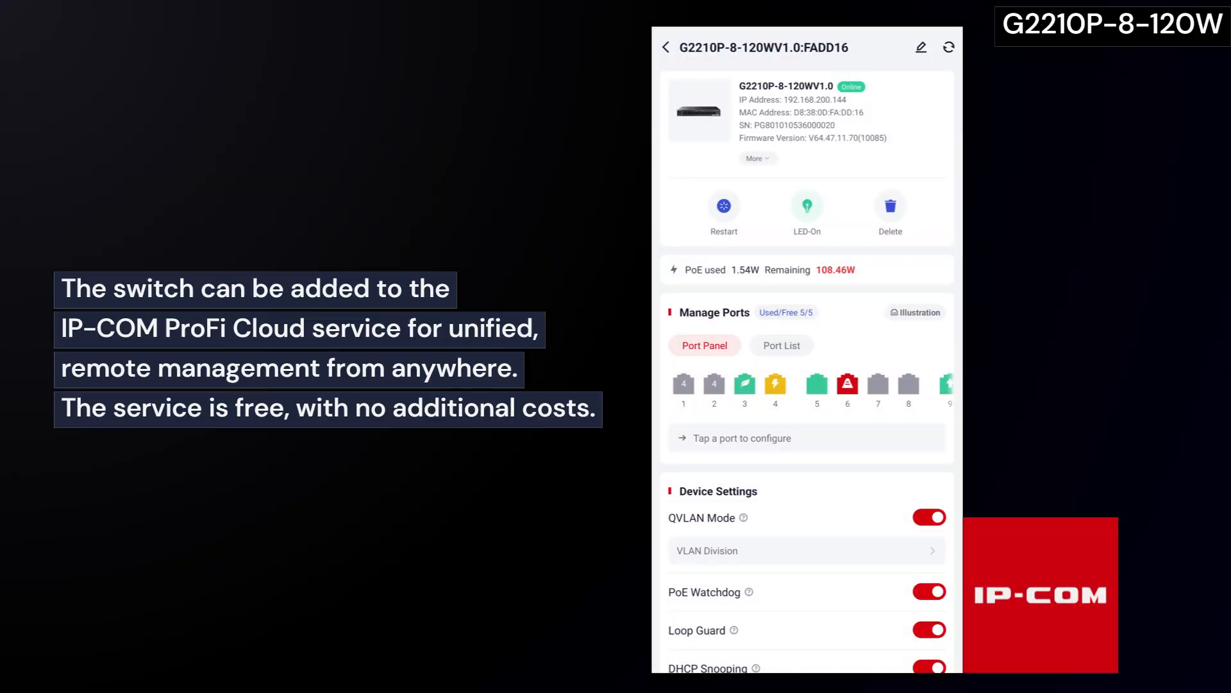
- In the IP-COM ProFi mobile app, toggle the switch's LEDs off and back on
click(808, 206)
click(807, 206)
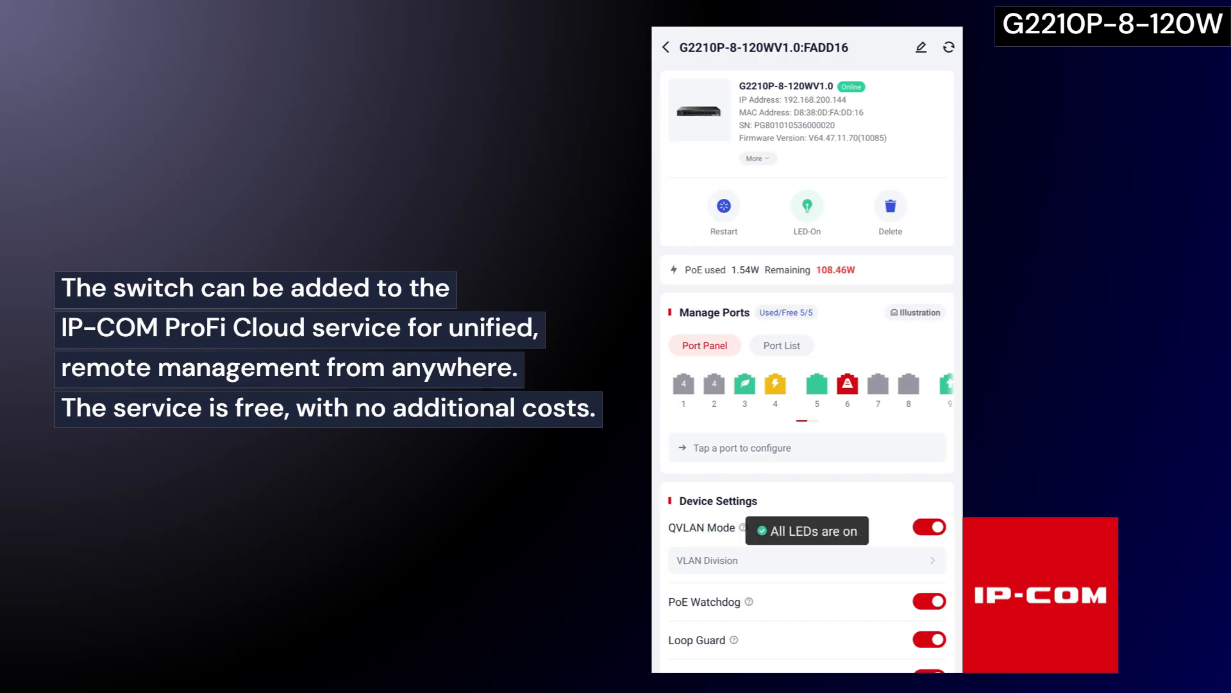
- Change the device remarks to G2210P-8-120WV1.0 and confirm
click(921, 48)
key(BackSpace)
key(BackSpace)
key(BackSpace)
key(BackSpace)
key(BackSpace)
key(BackSpace)
key(BackSpace)
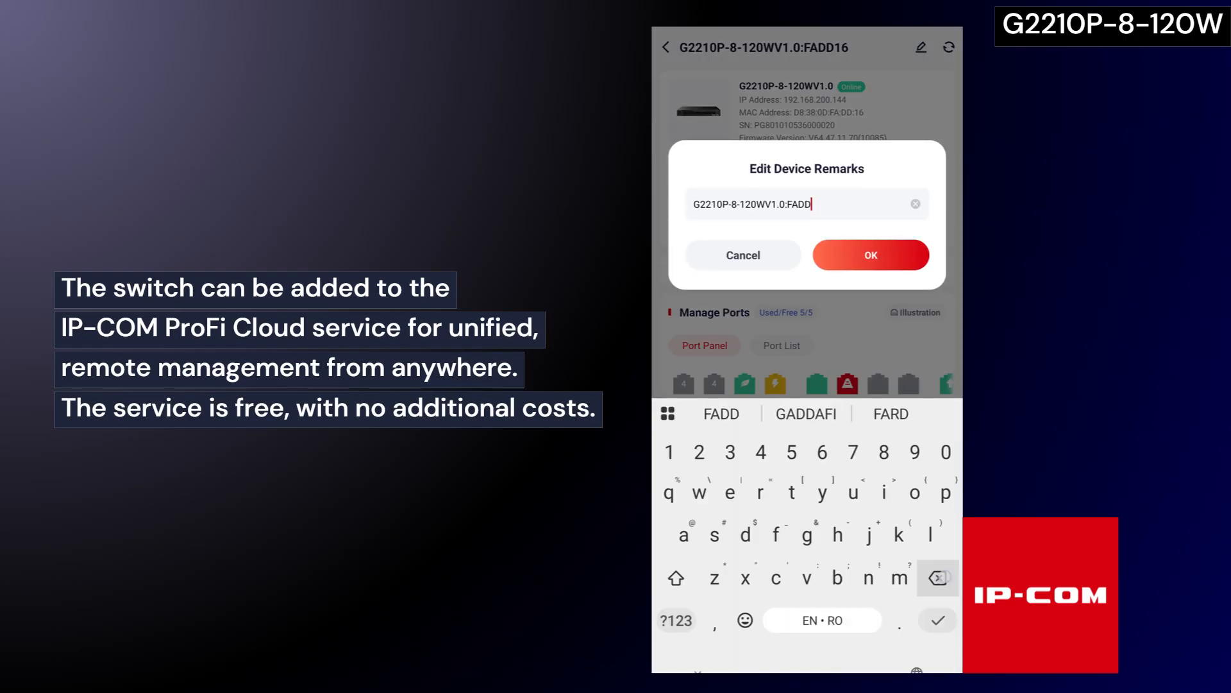
click(871, 254)
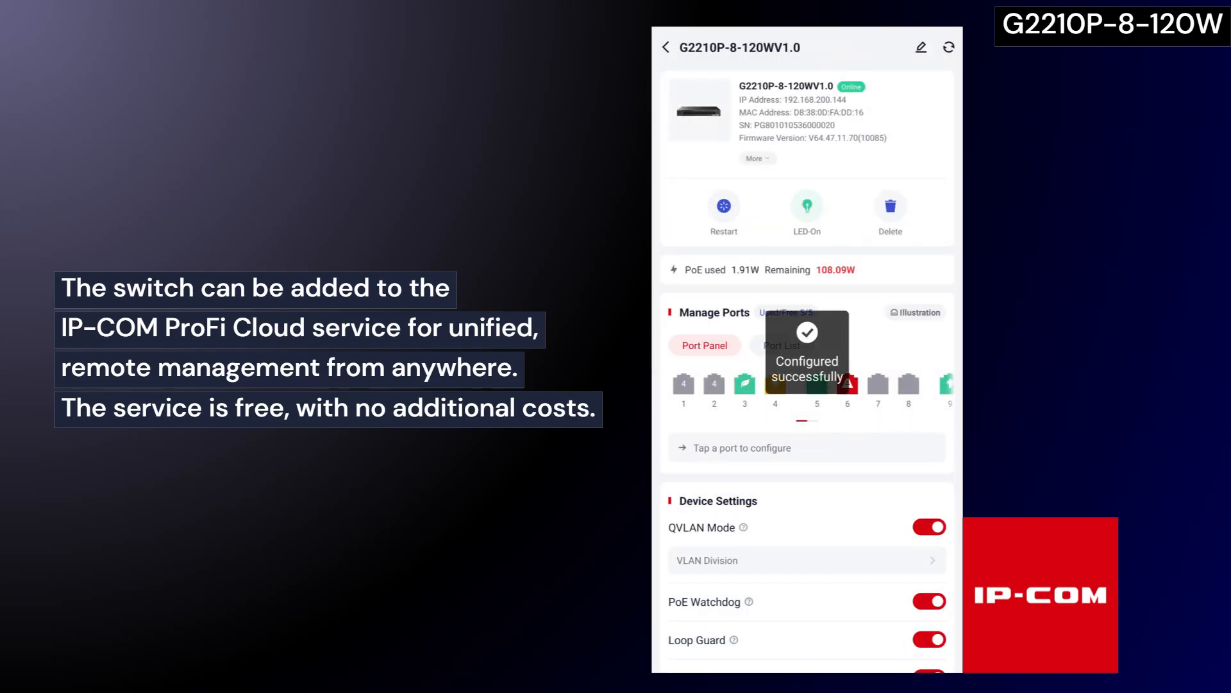
- View the Port Illustration legend for port status and connected device types, then close it
scroll(807, 385, down, 3)
click(916, 210)
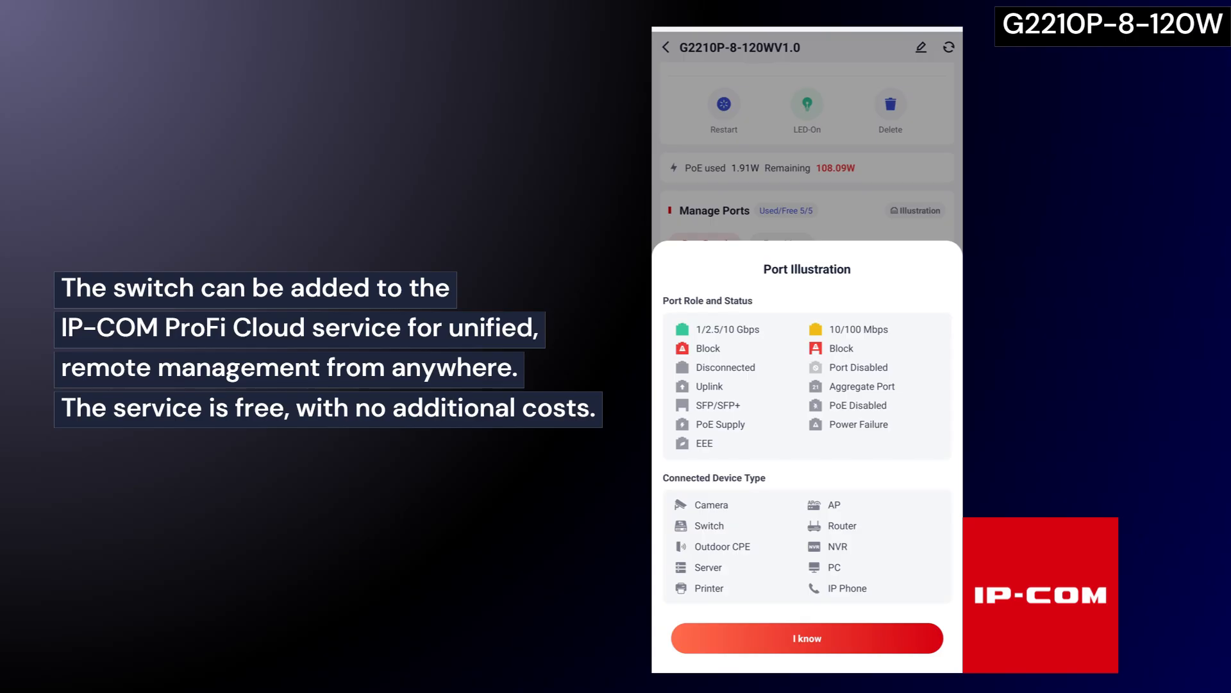
click(807, 638)
- Show Manage Ports as a port list, expand it fully and review each port's rate and PoE power
click(782, 243)
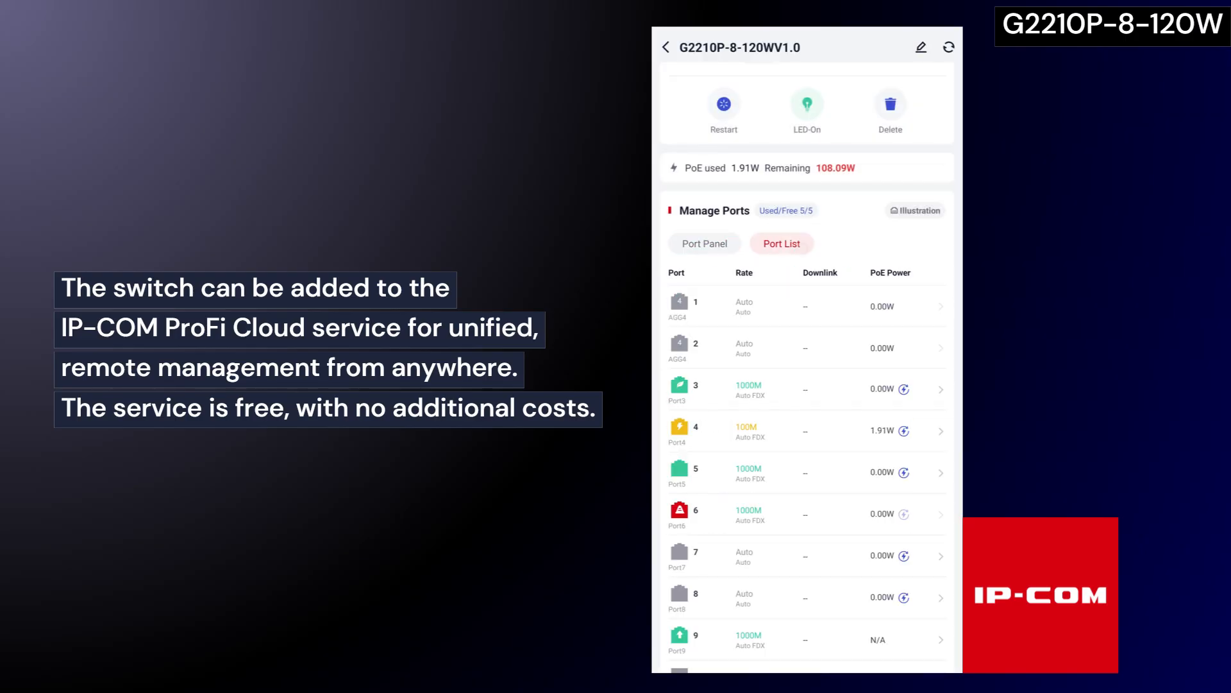
scroll(807, 385, down, 5)
click(803, 401)
scroll(807, 384, up, 3)
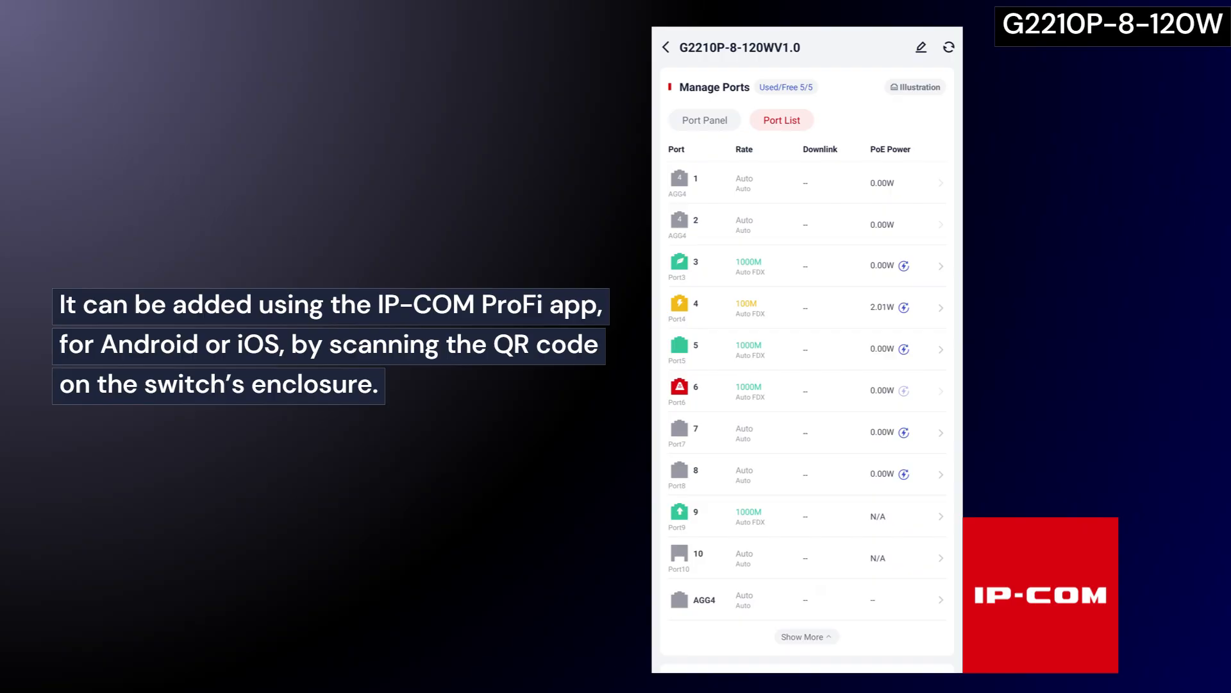
- Open port 4's configuration, set its port label to Camera and enable EEE
click(807, 344)
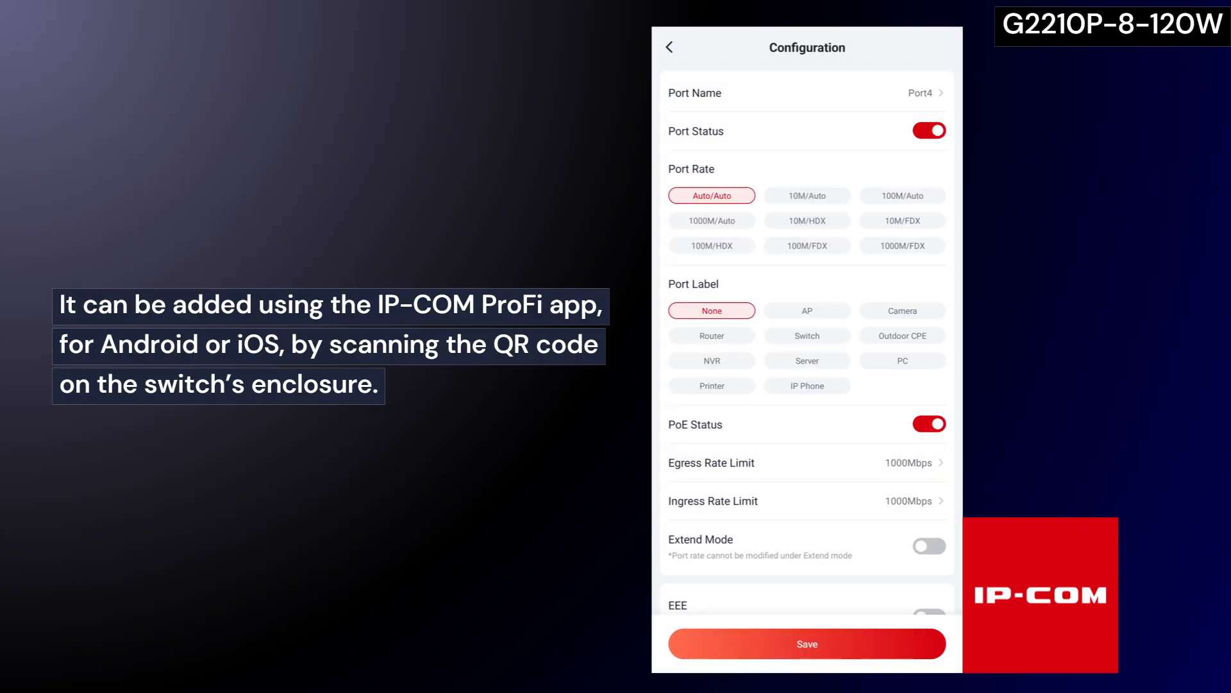
scroll(807, 340, down, 1)
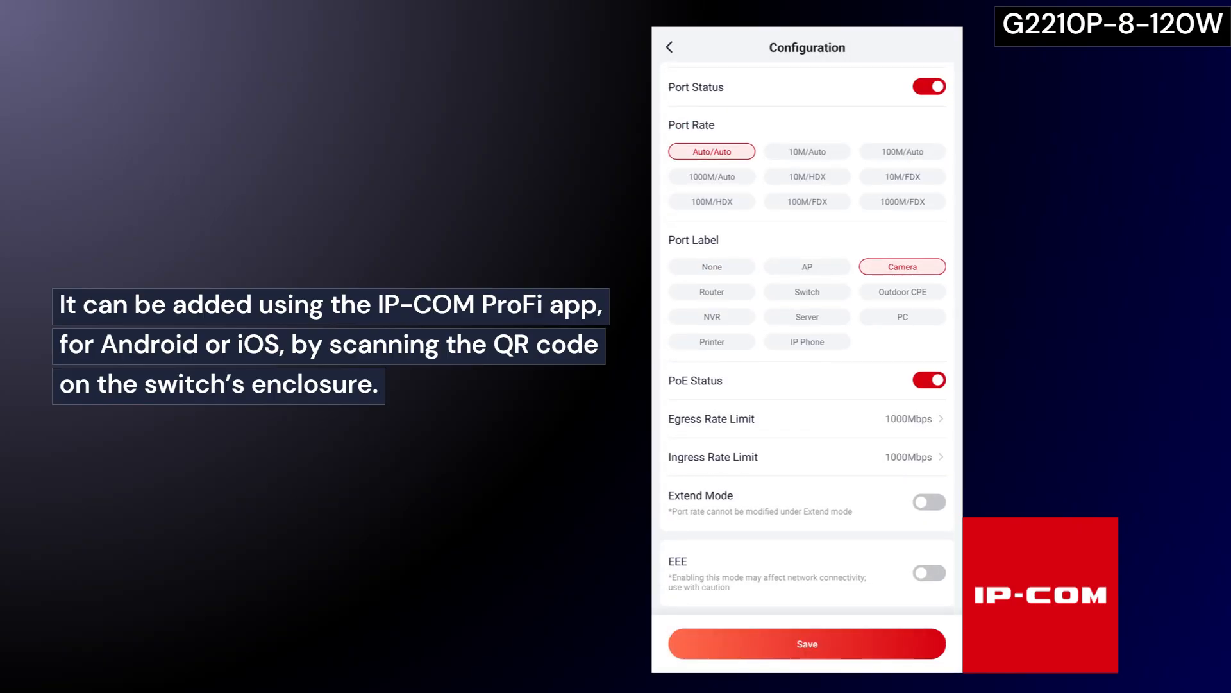
scroll(838, 489, up, 1)
scroll(855, 577, down, 1)
click(937, 573)
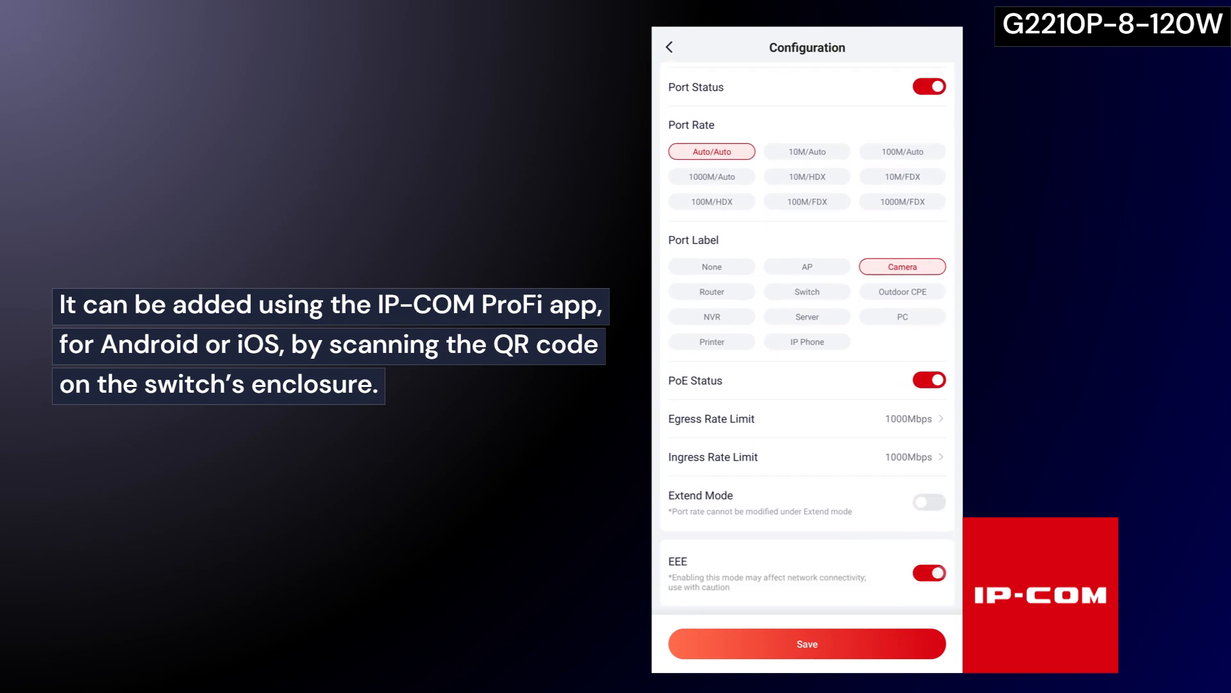
- Toggle port 4's Extend Mode on and back off, with the rate at 10M/HDX, and save the configuration
click(930, 502)
click(930, 501)
scroll(835, 493, up, 1)
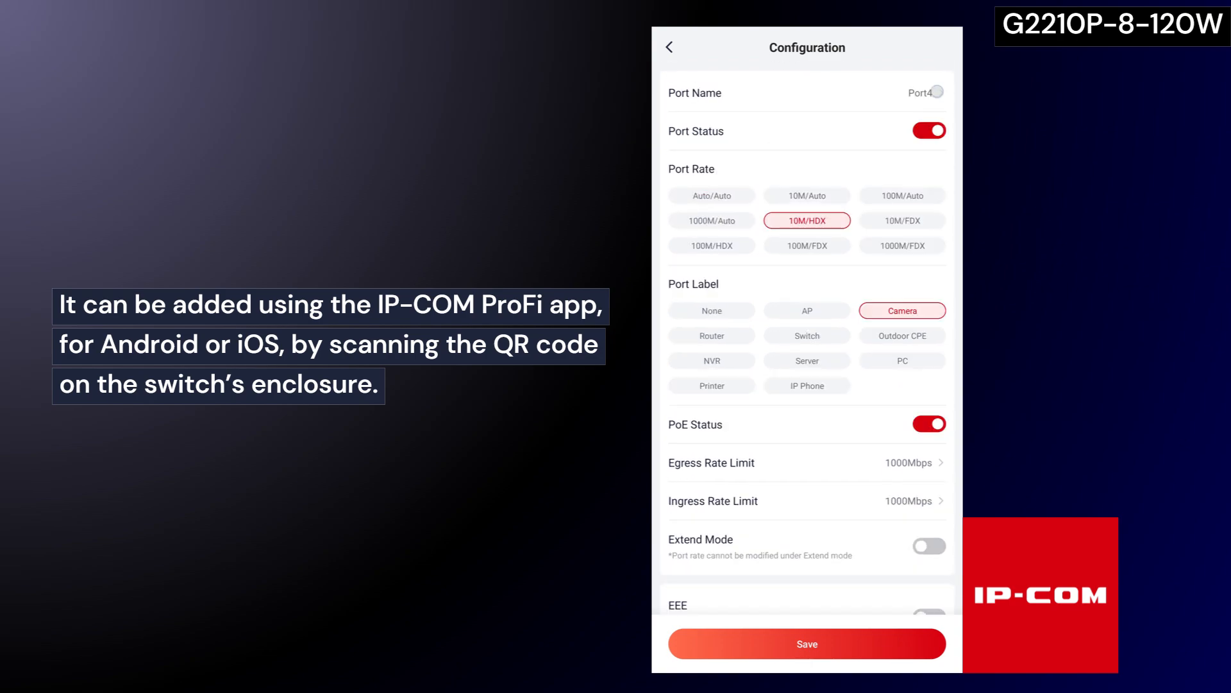
click(937, 91)
click(744, 255)
click(832, 645)
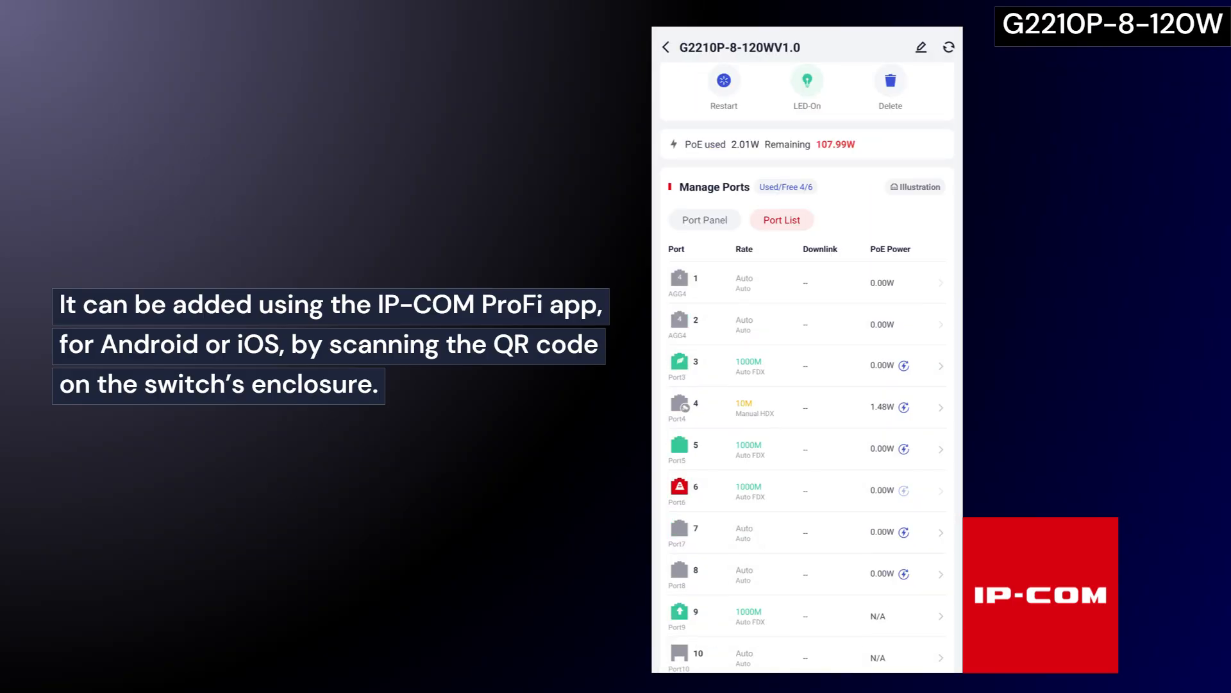
- View the QVLAN Mode explanation under Device Settings and open VLAN Division
scroll(807, 368, down, 5)
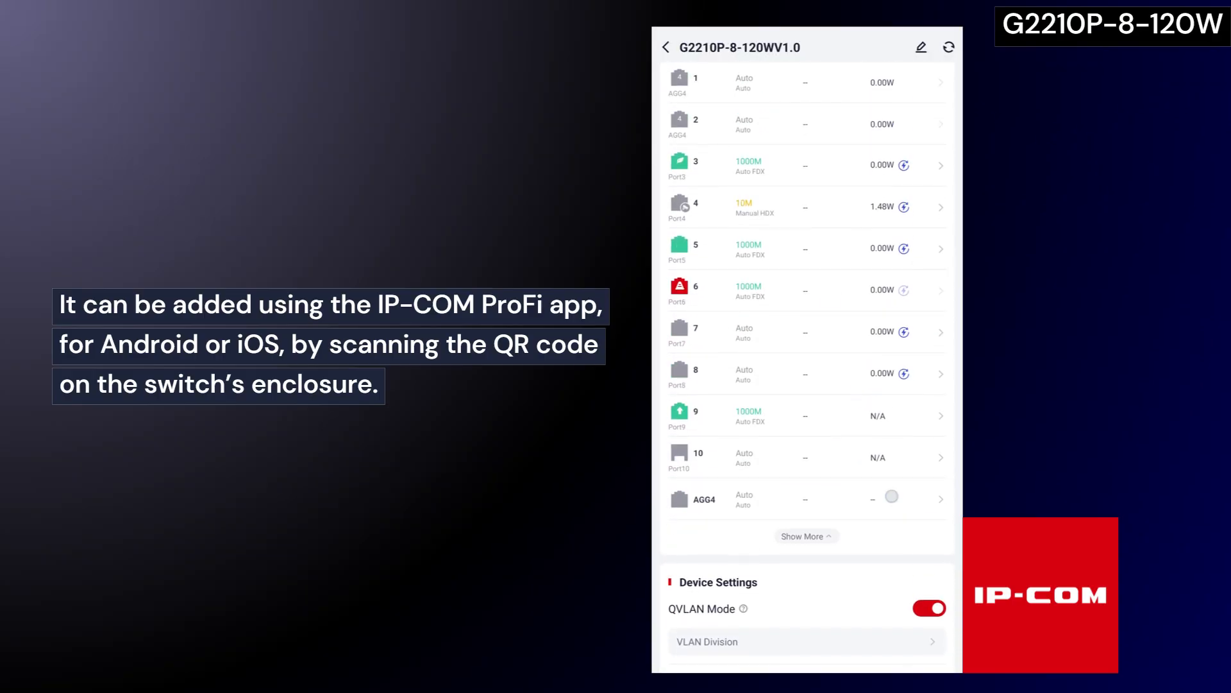
scroll(892, 496, down, 5)
click(747, 322)
click(807, 352)
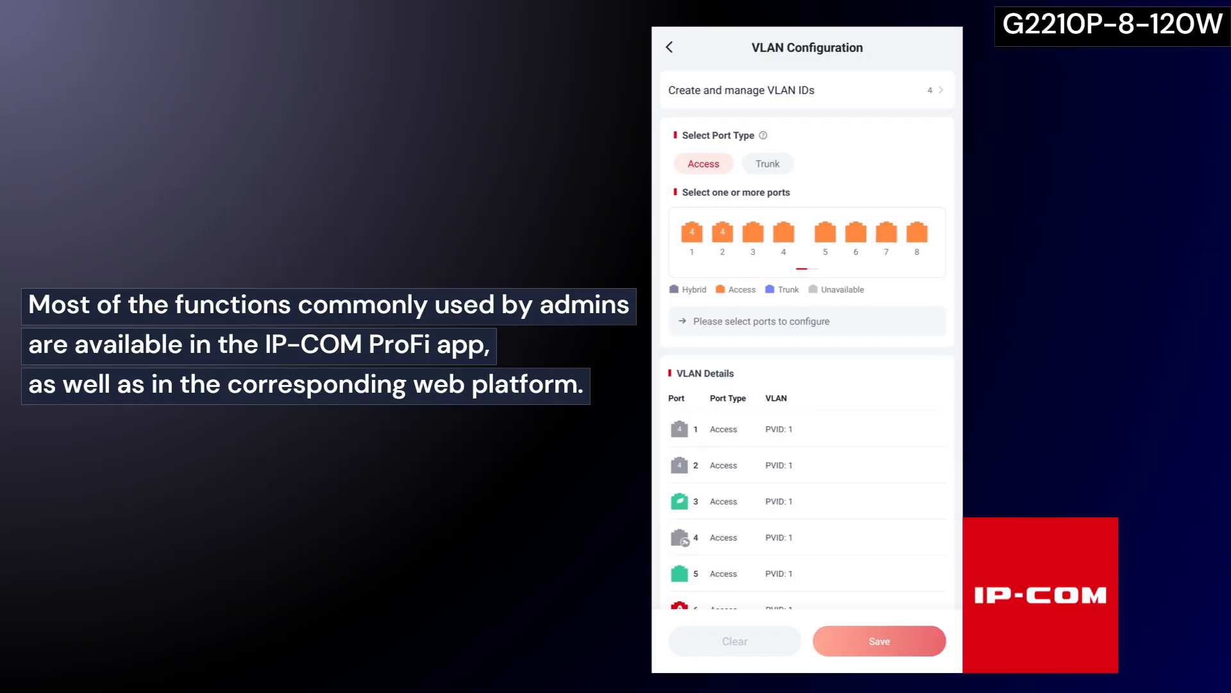
- Try selecting ports 5, 7 and 8 in VLAN Configuration, switch the port type to Trunk, and clear the selection
scroll(910, 407, down, 4)
scroll(910, 407, up, 2)
click(780, 370)
click(808, 641)
scroll(908, 569, up, 2)
click(826, 231)
scroll(885, 243, down, 2)
scroll(885, 244, up, 2)
click(886, 231)
click(922, 232)
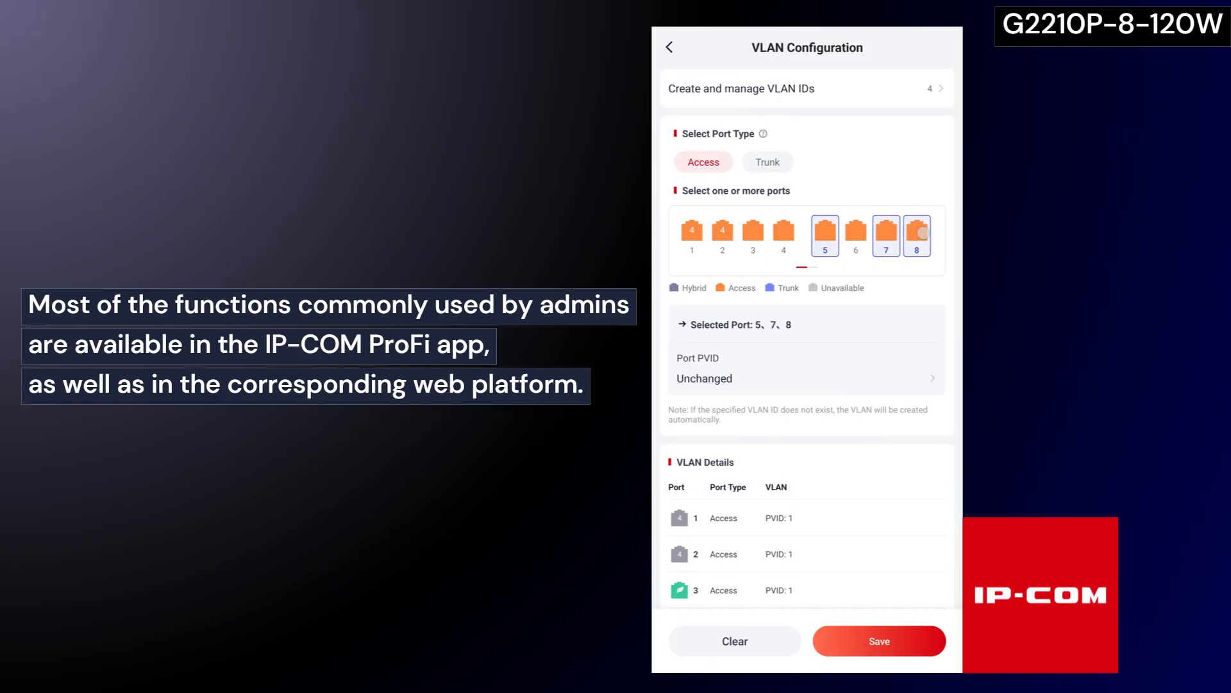
click(768, 162)
click(736, 641)
- Add VLAN 700 to the VLAN IDs and return to the switch's device page
click(807, 88)
click(876, 91)
text(700)
click(871, 285)
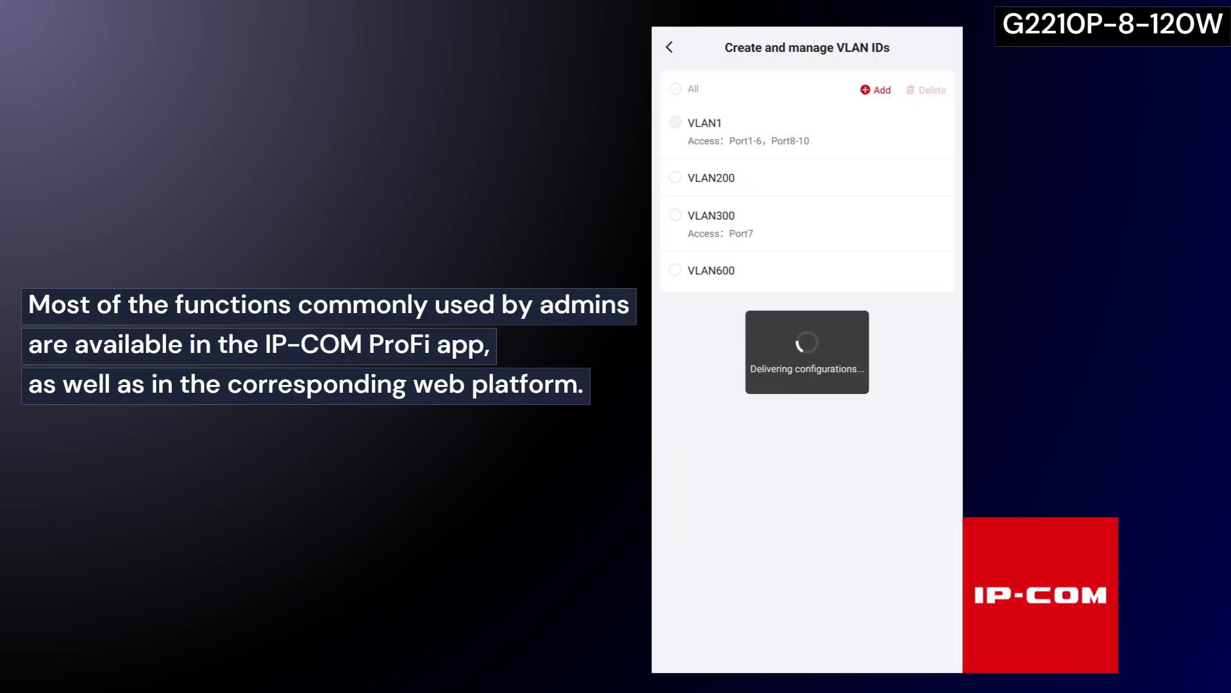
click(669, 47)
click(669, 47)
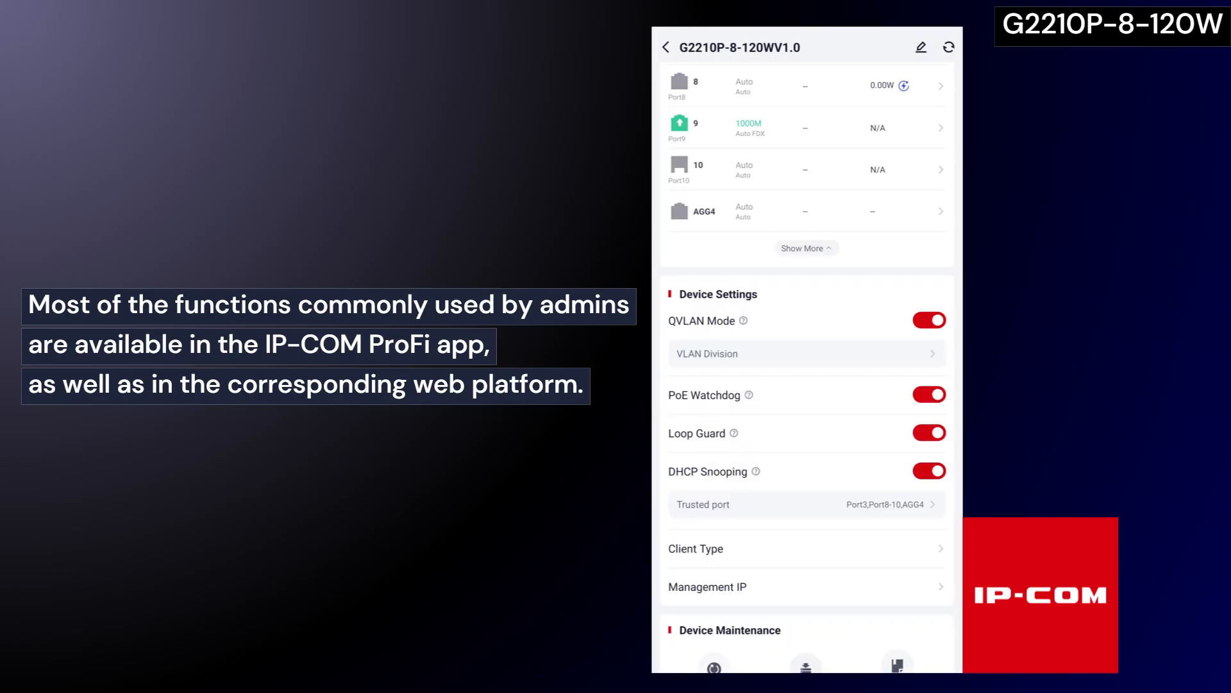
- Add port 7 to the DHCP Snooping trusted ports and save the change
scroll(833, 345, down, 2)
click(885, 385)
scroll(834, 196, right, 2)
scroll(938, 199, left, 2)
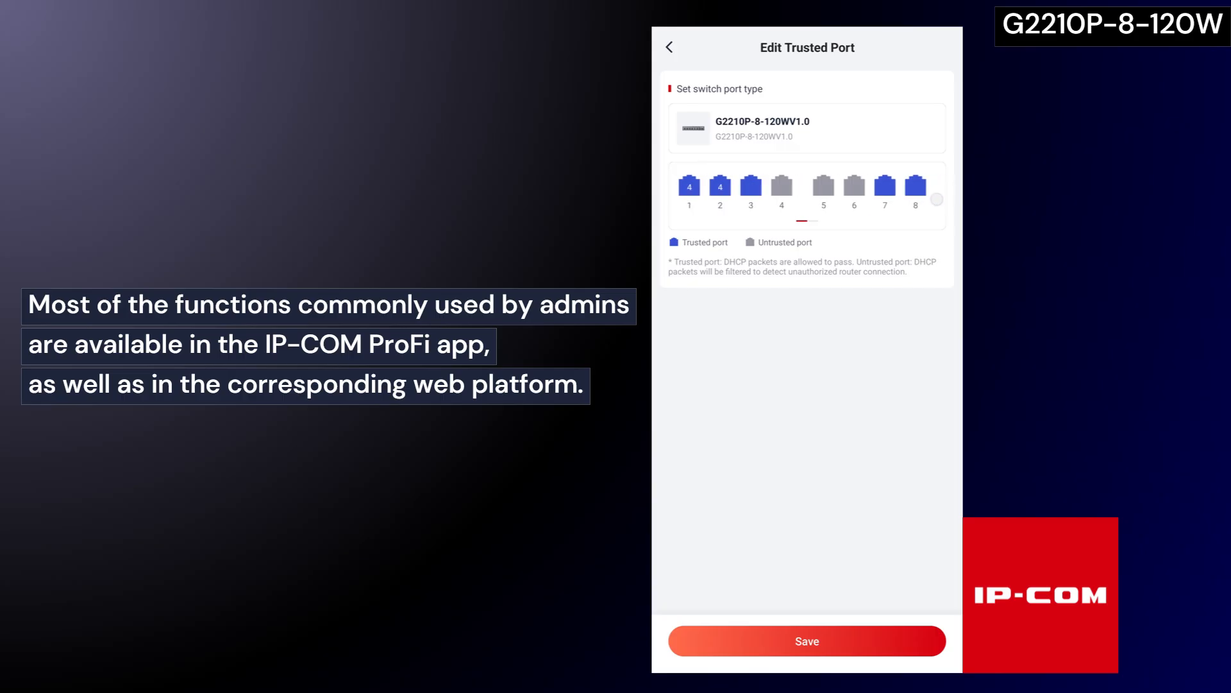
click(807, 641)
click(863, 395)
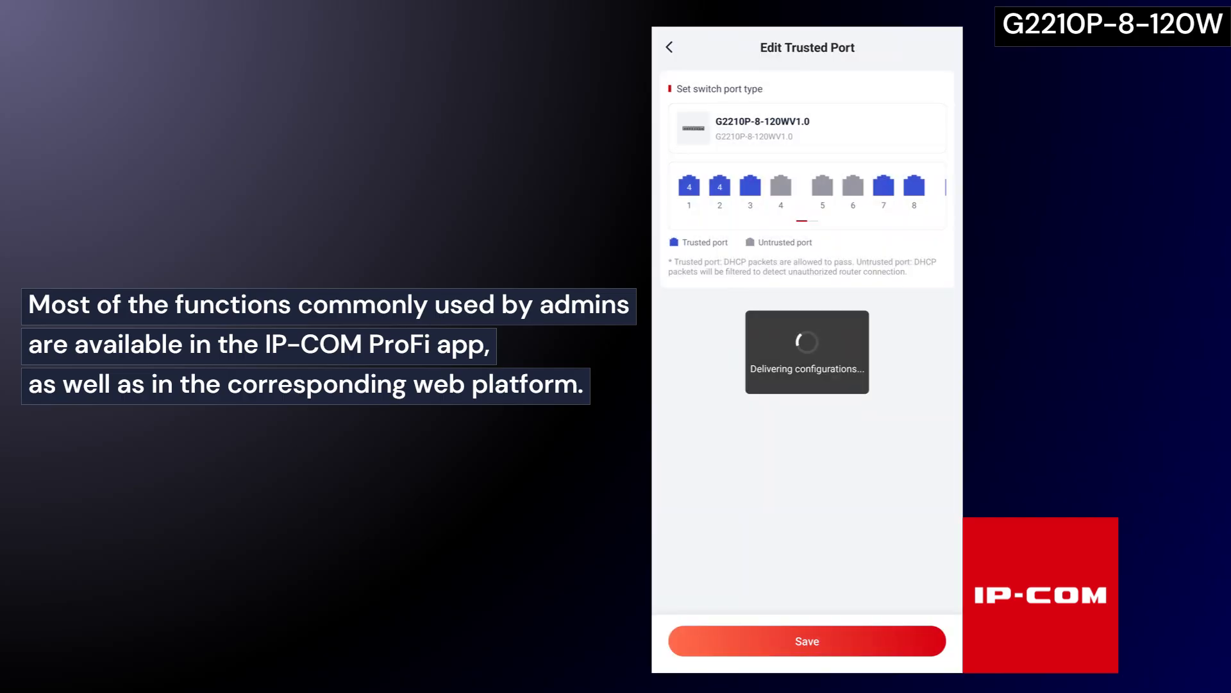
- Set the client type of port 5 to Printer and save it
click(807, 429)
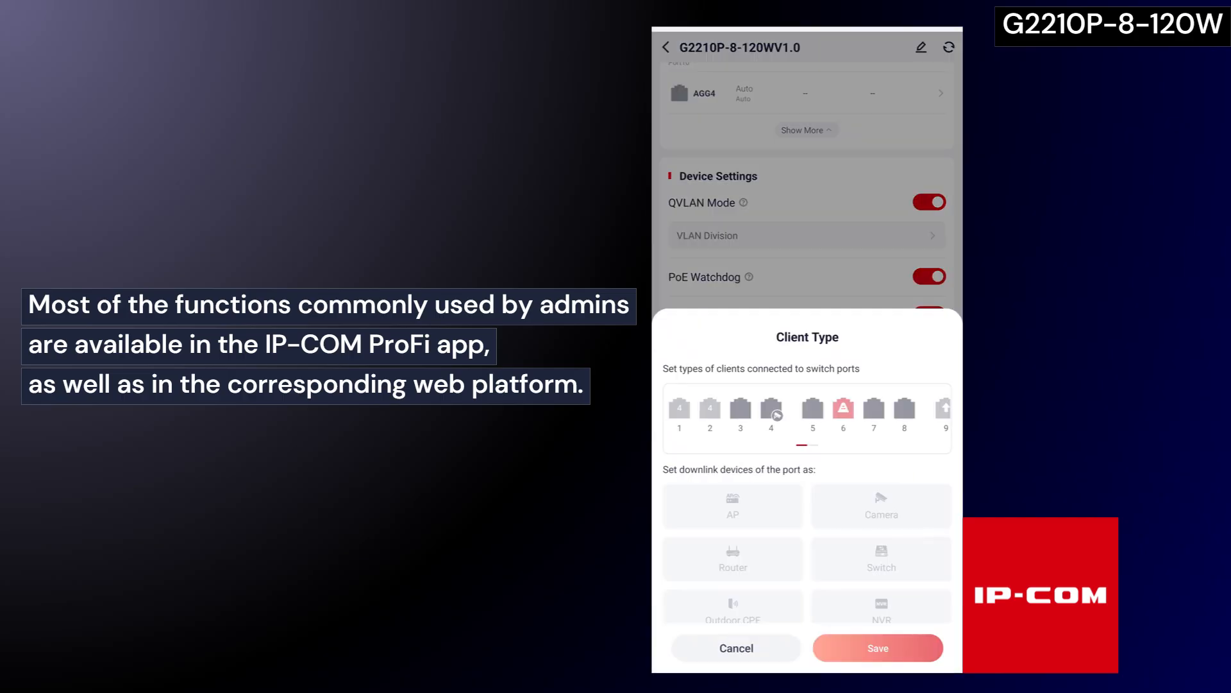
click(813, 414)
scroll(807, 556, down, 2)
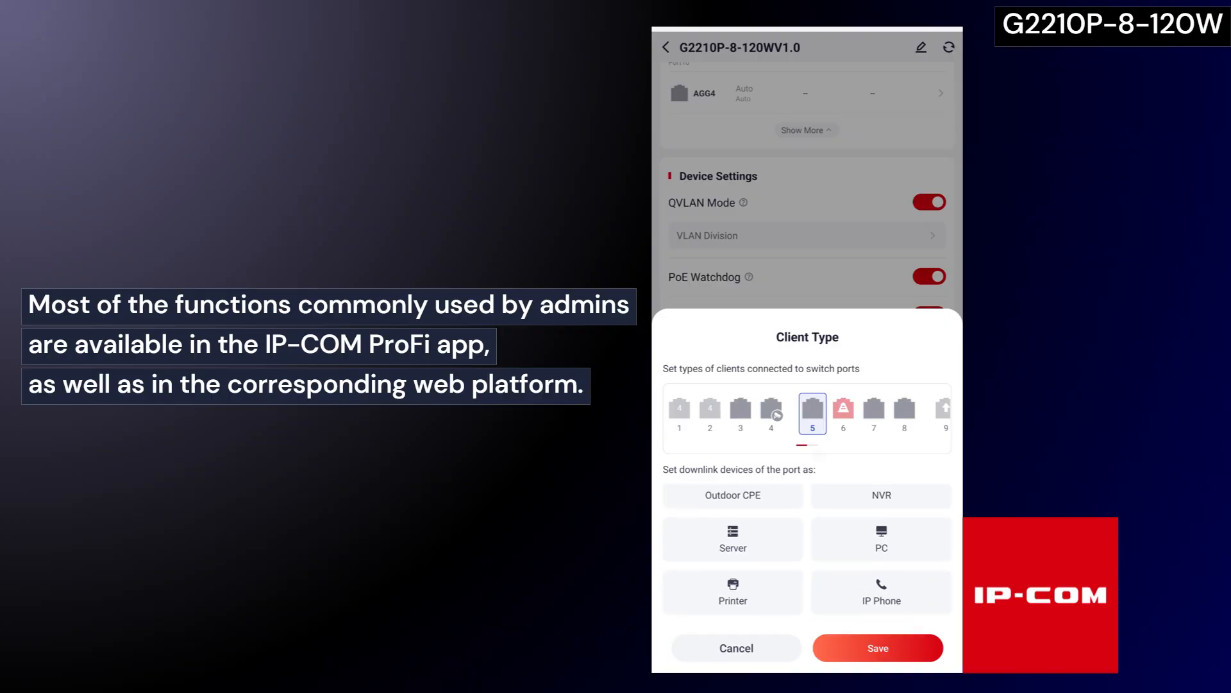
click(733, 593)
click(878, 648)
scroll(807, 366, up, 1)
scroll(807, 367, down, 1)
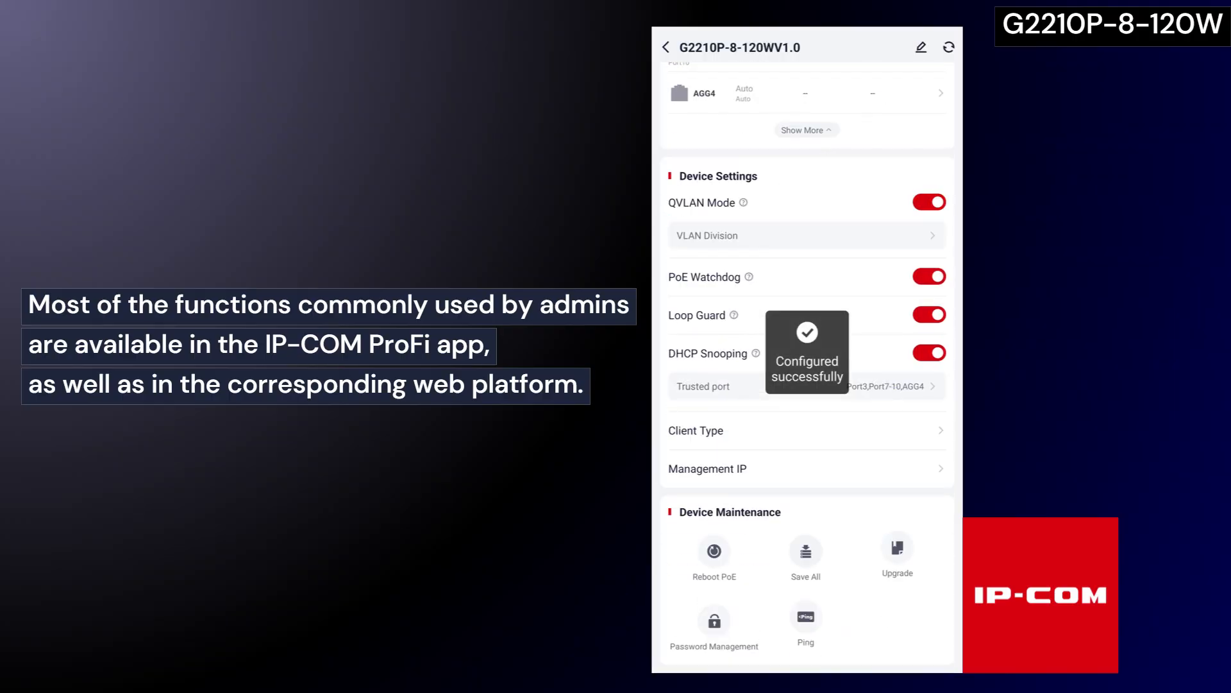
- View the Client Type and Management IP settings and leave both without saving
click(775, 427)
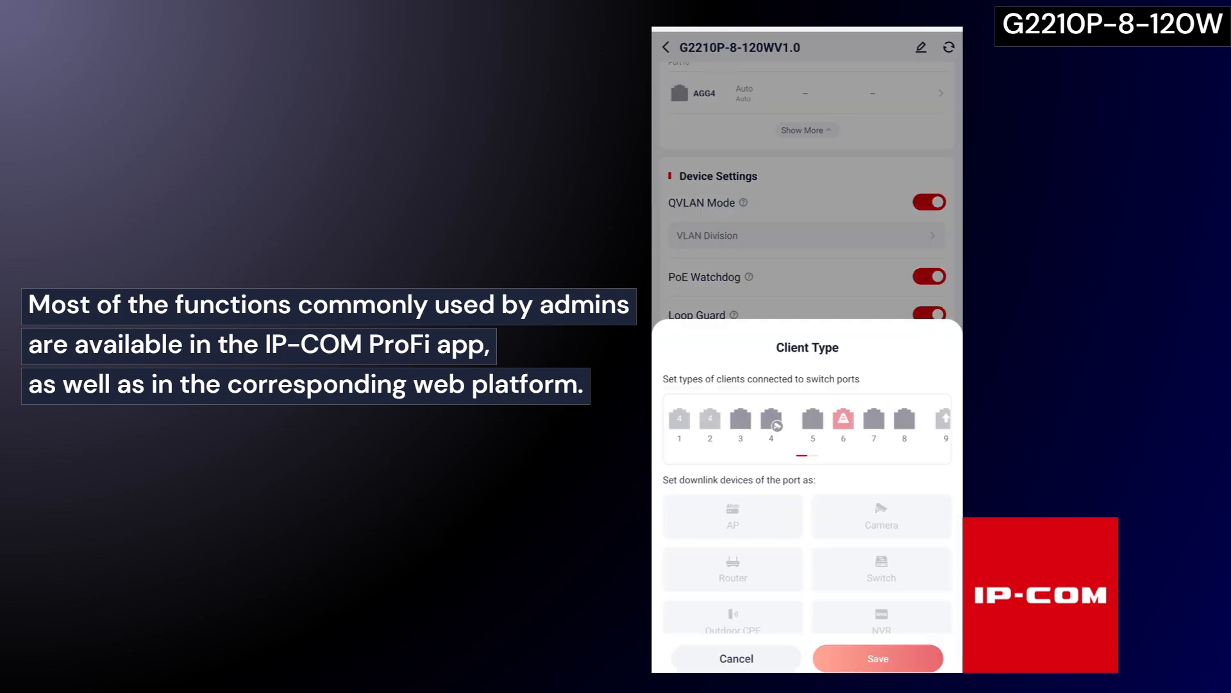
click(736, 649)
click(855, 463)
click(681, 46)
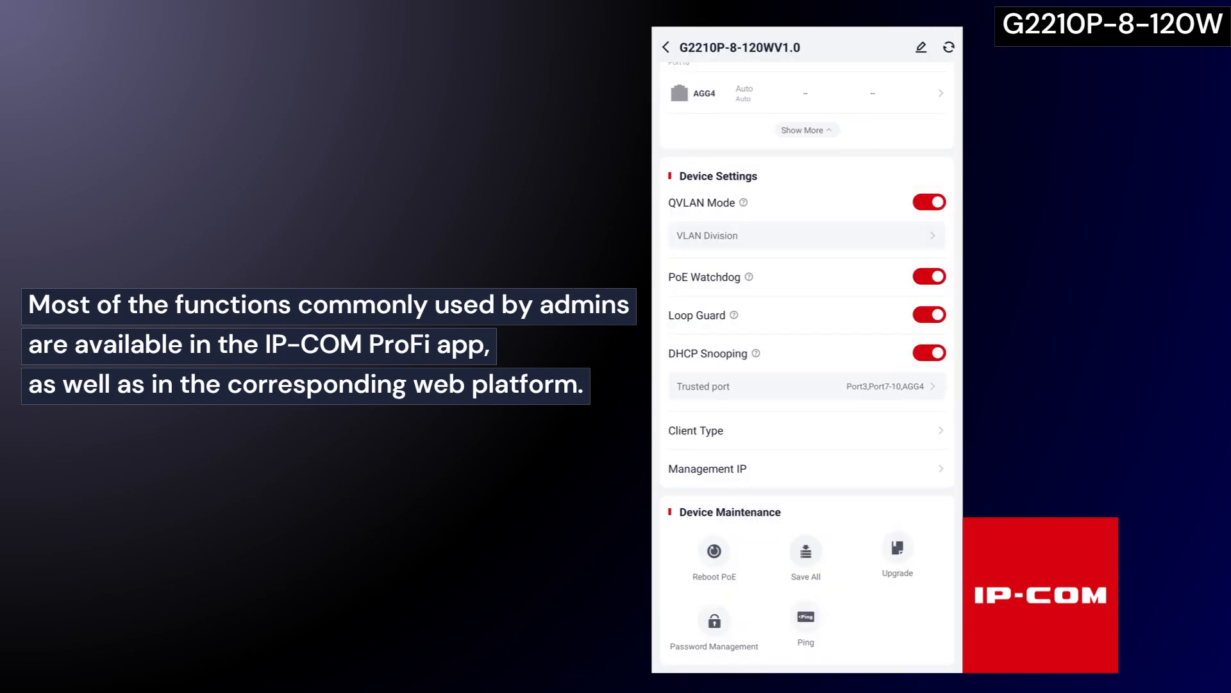
- View and dismiss the Reboot PoE prompt, and check for a firmware upgrade
click(714, 556)
click(743, 399)
click(898, 552)
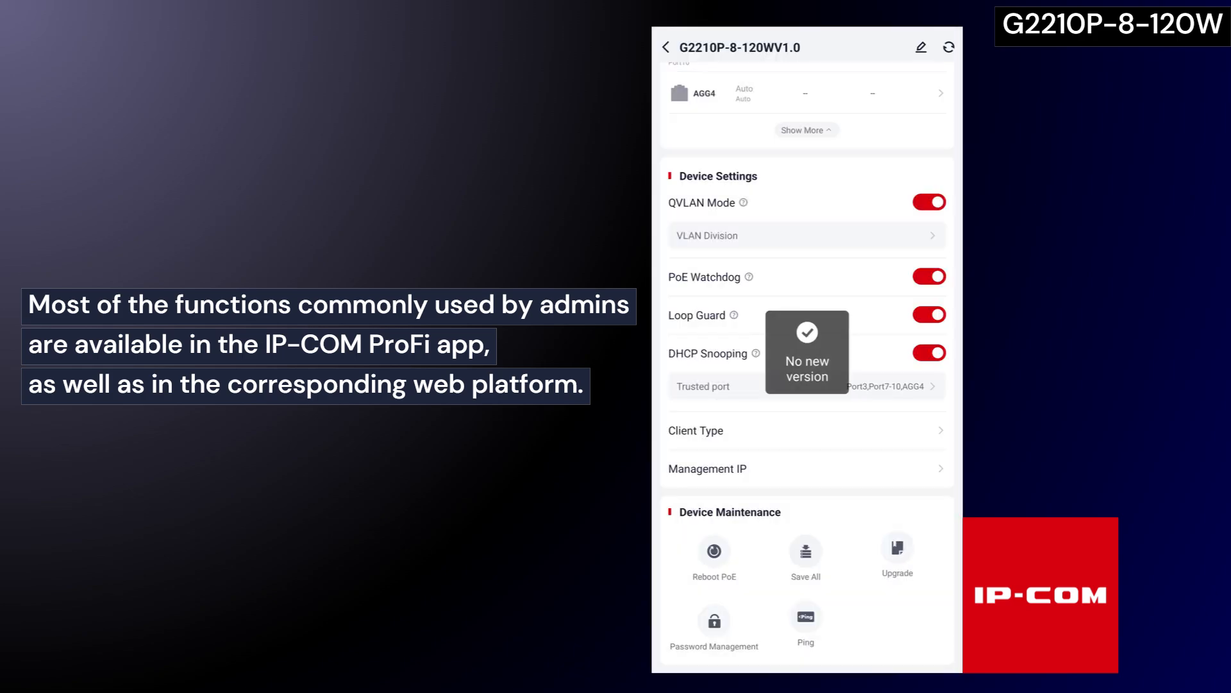
- View the switch's password in Password Management, open the Change Password form and cancel it
click(714, 621)
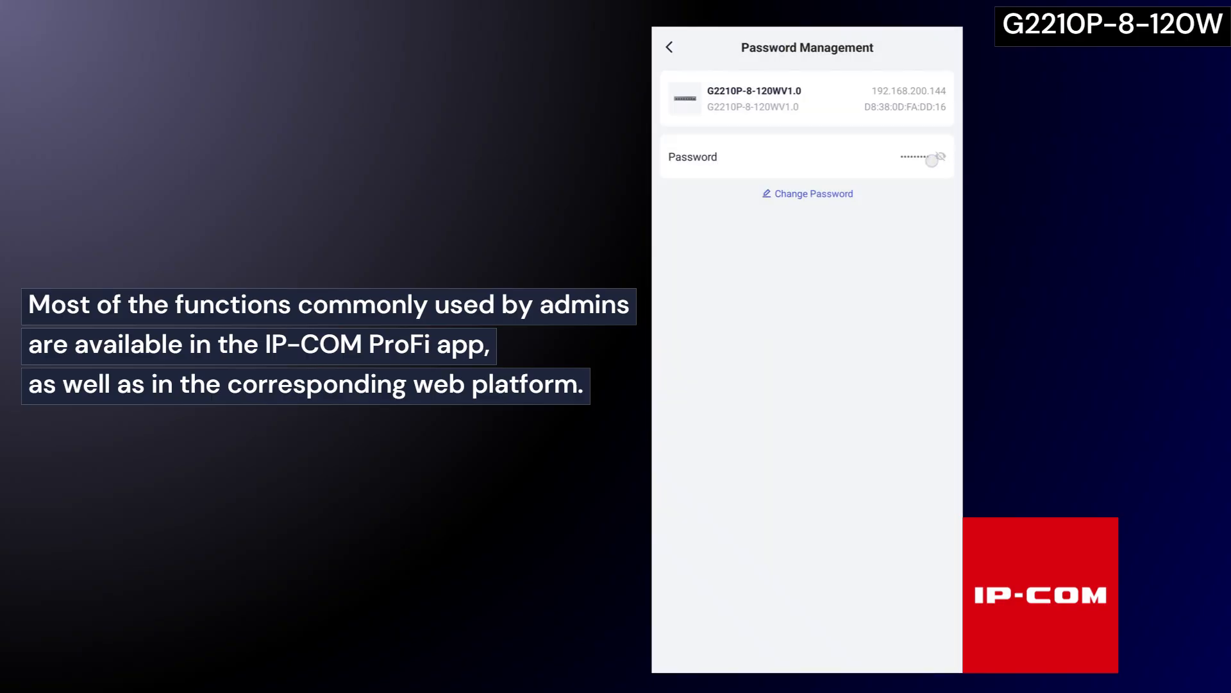
click(829, 196)
click(733, 645)
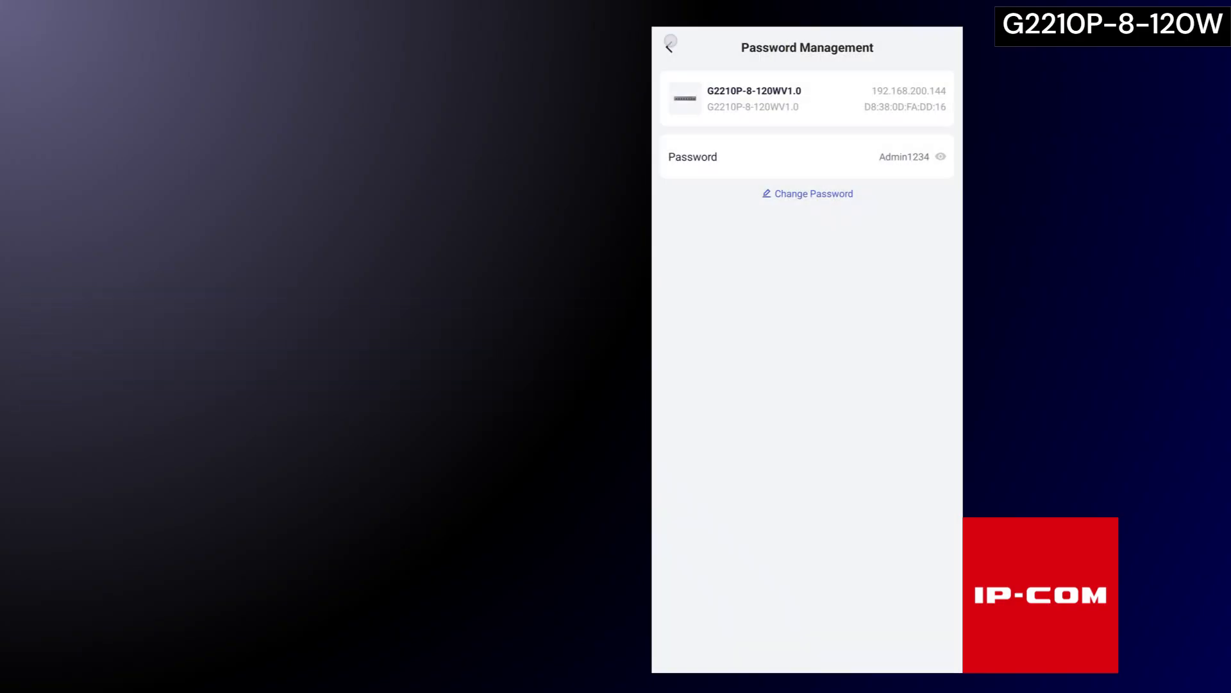
click(670, 43)
- View the Ping tool and return to the start of the device page
click(806, 620)
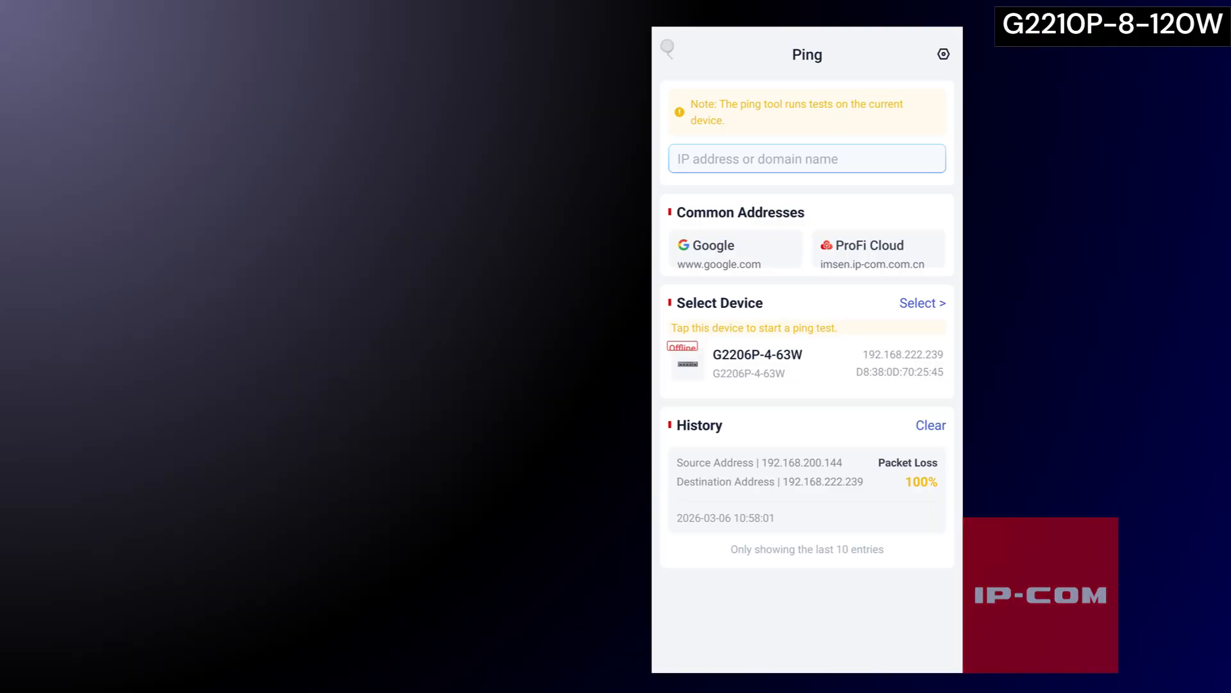
click(667, 46)
scroll(811, 640, up, 12)
click(707, 345)
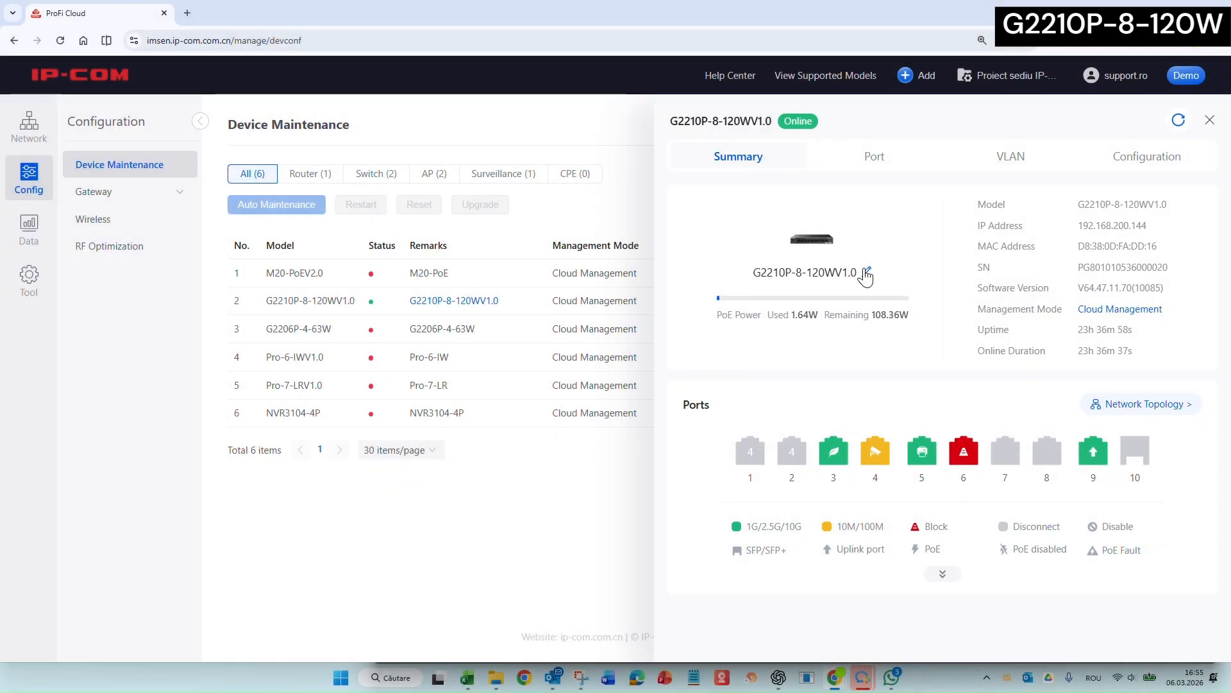
- In the ProFi Cloud web platform, expand the port legend in the switch's summary and inspect port 6's details
click(943, 573)
scroll(942, 573, down, 1)
mouse_move(977, 393)
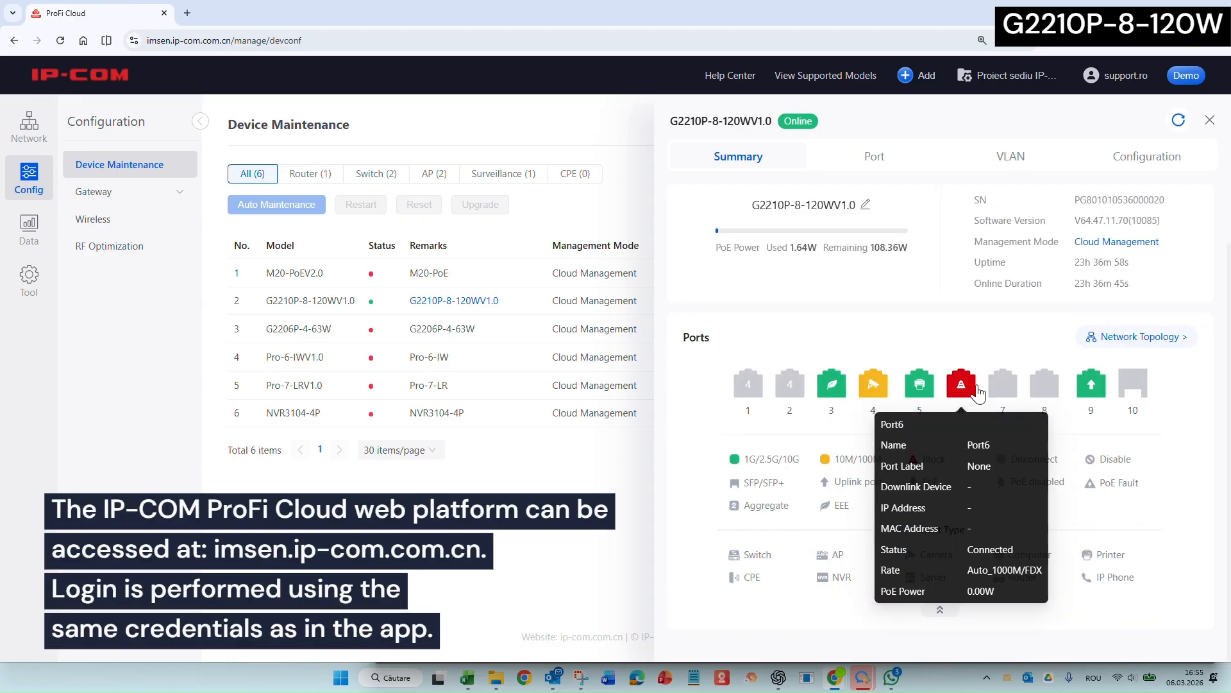
- View the Network Topology, dismissing its beta notice, and return to the G2210P-8-120WV1.0 summary in Device Maintenance
click(1139, 338)
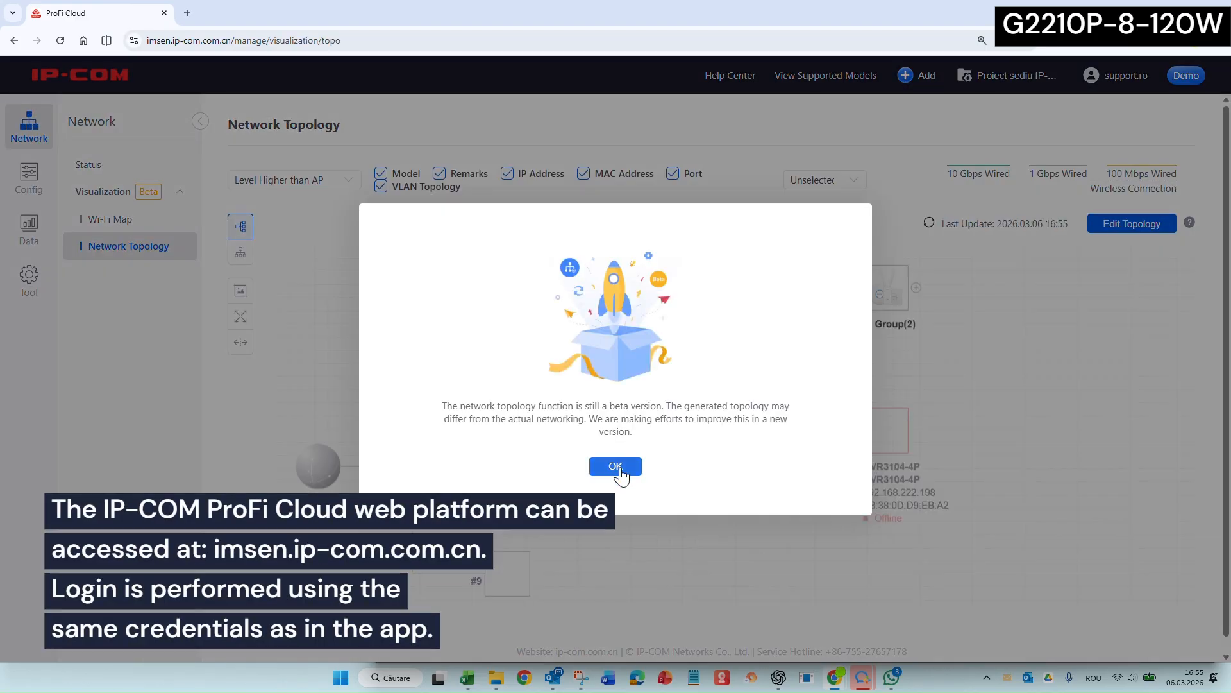
click(617, 467)
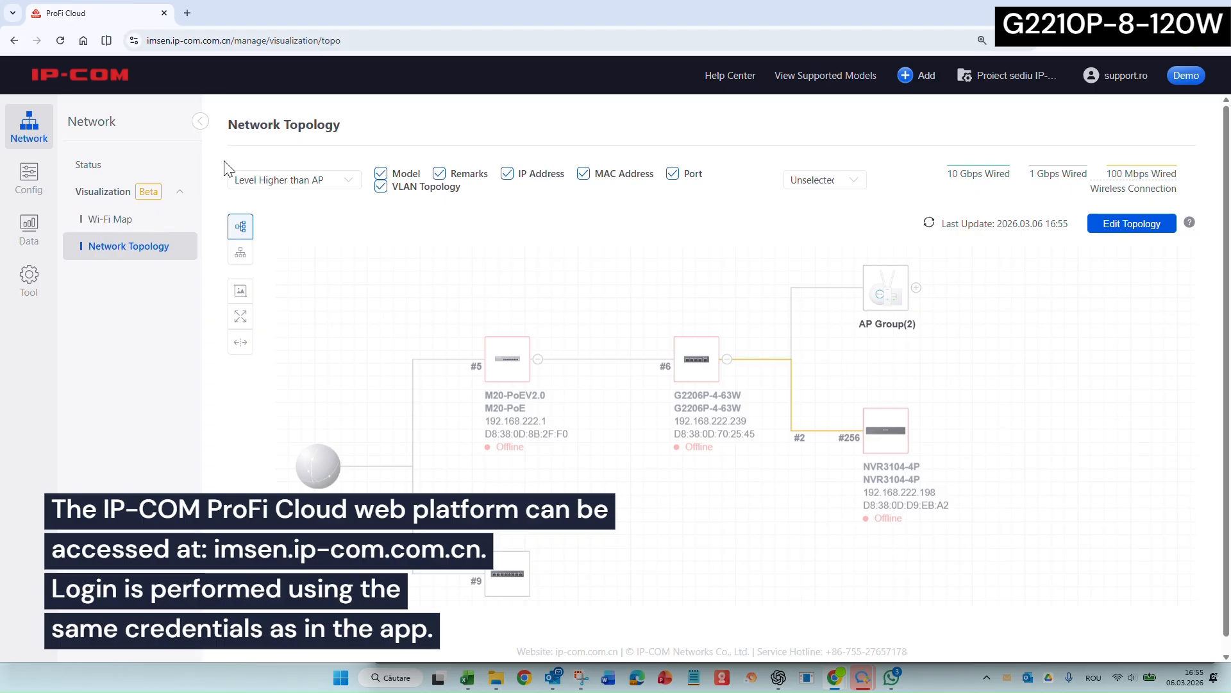
click(29, 180)
click(527, 303)
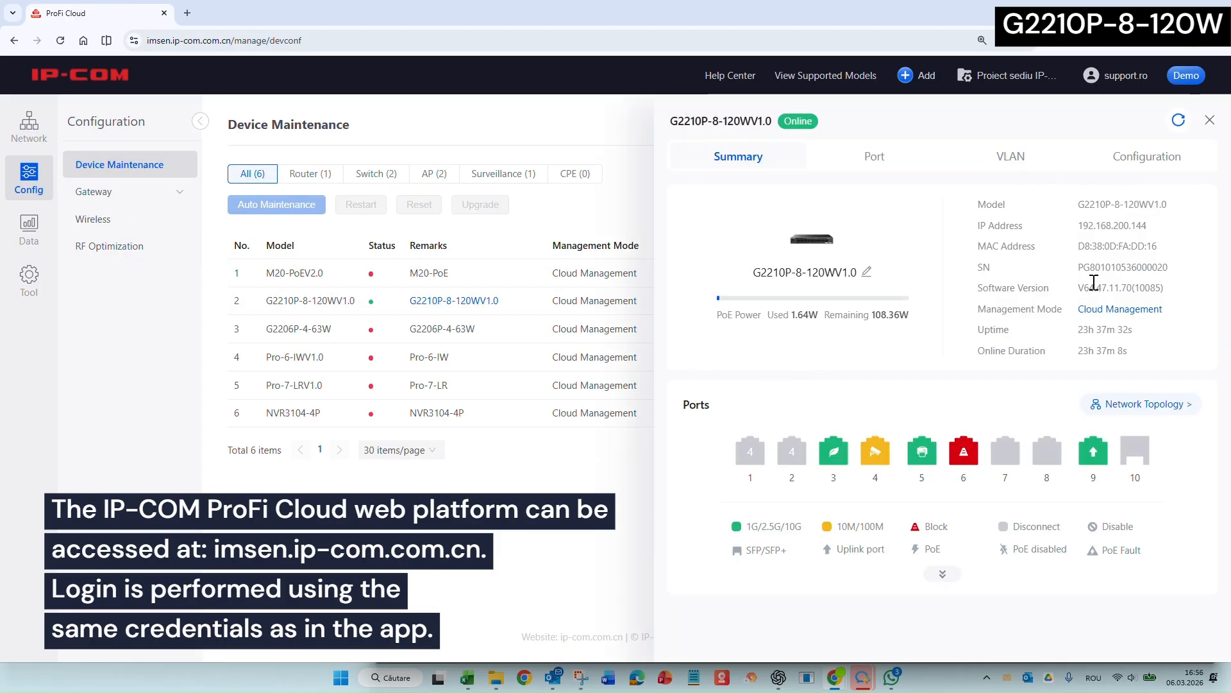
- Open port 3's configuration from the port list and view its status, rate, label, PoE and EEE options
click(884, 170)
click(698, 408)
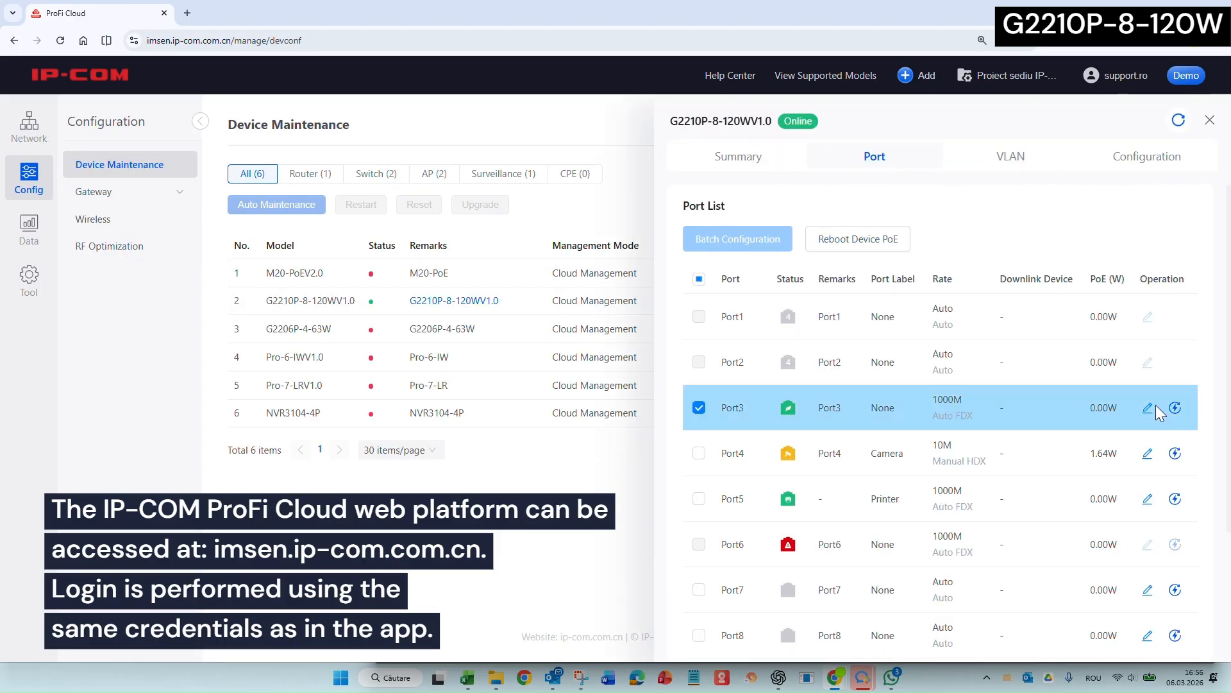
click(1149, 409)
click(924, 332)
click(968, 370)
click(969, 408)
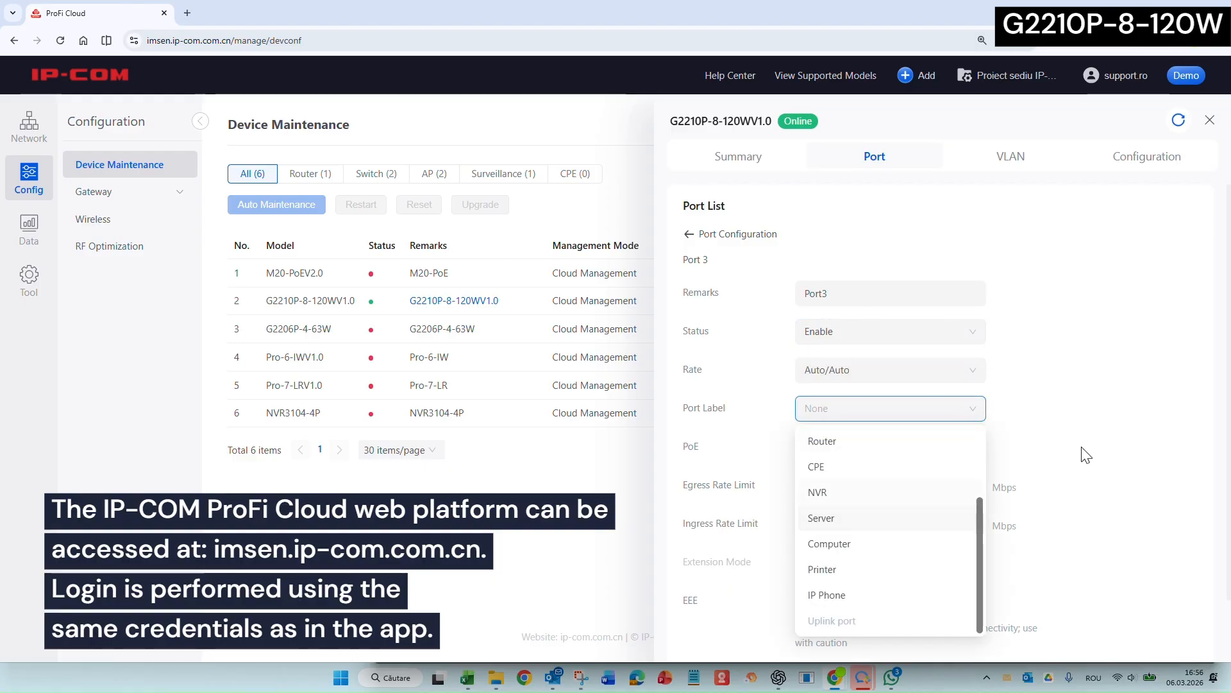
click(972, 447)
click(898, 600)
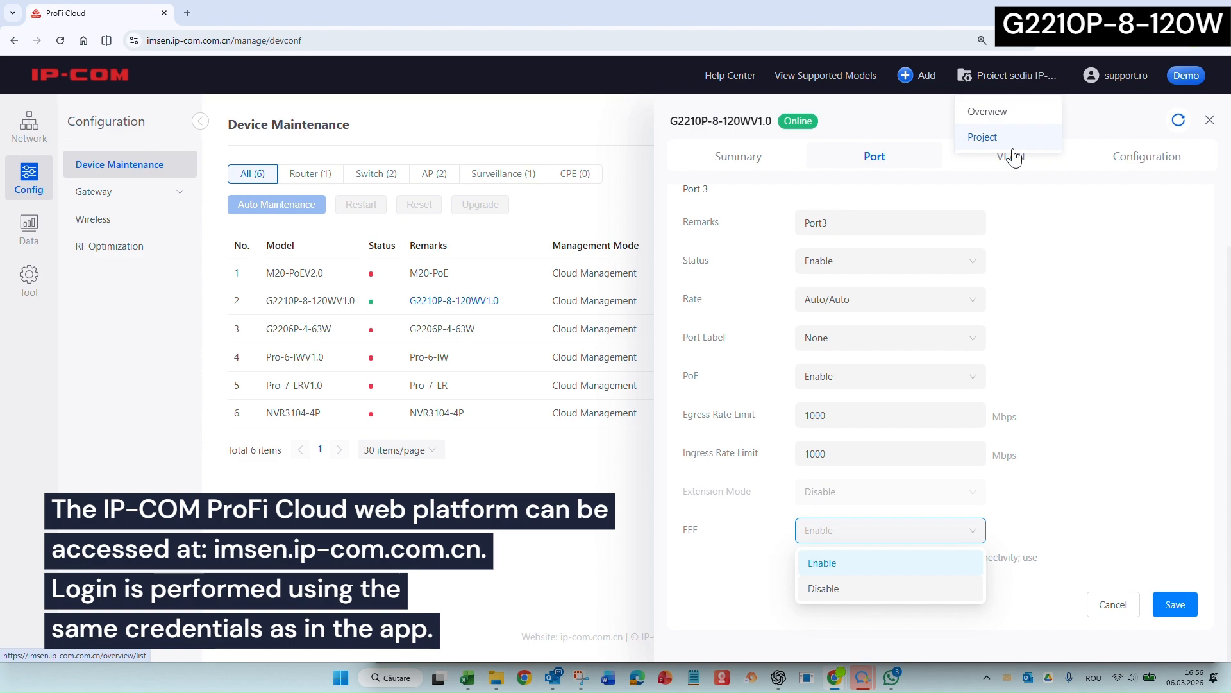
- Open the editor in the switch's VLAN Configuration, select port 8 and set the port type to Trunk
click(1013, 156)
scroll(801, 506, down, 6)
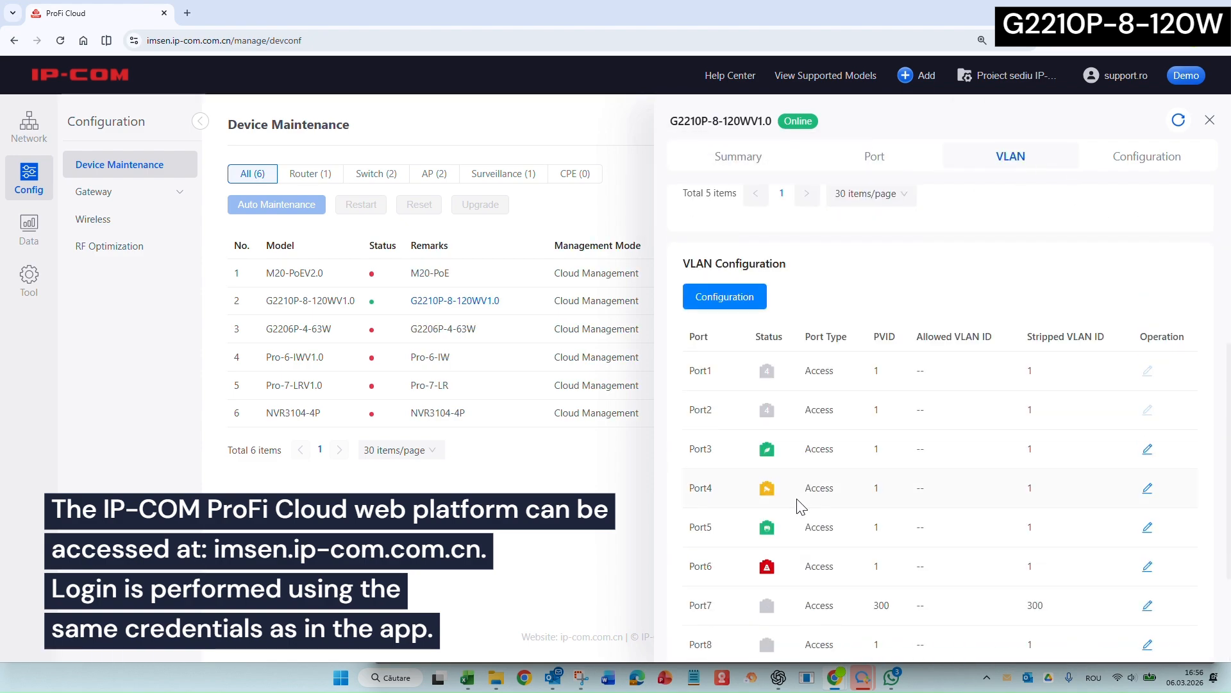
scroll(801, 507, down, 3)
click(1147, 478)
click(889, 423)
click(918, 423)
click(888, 527)
click(876, 580)
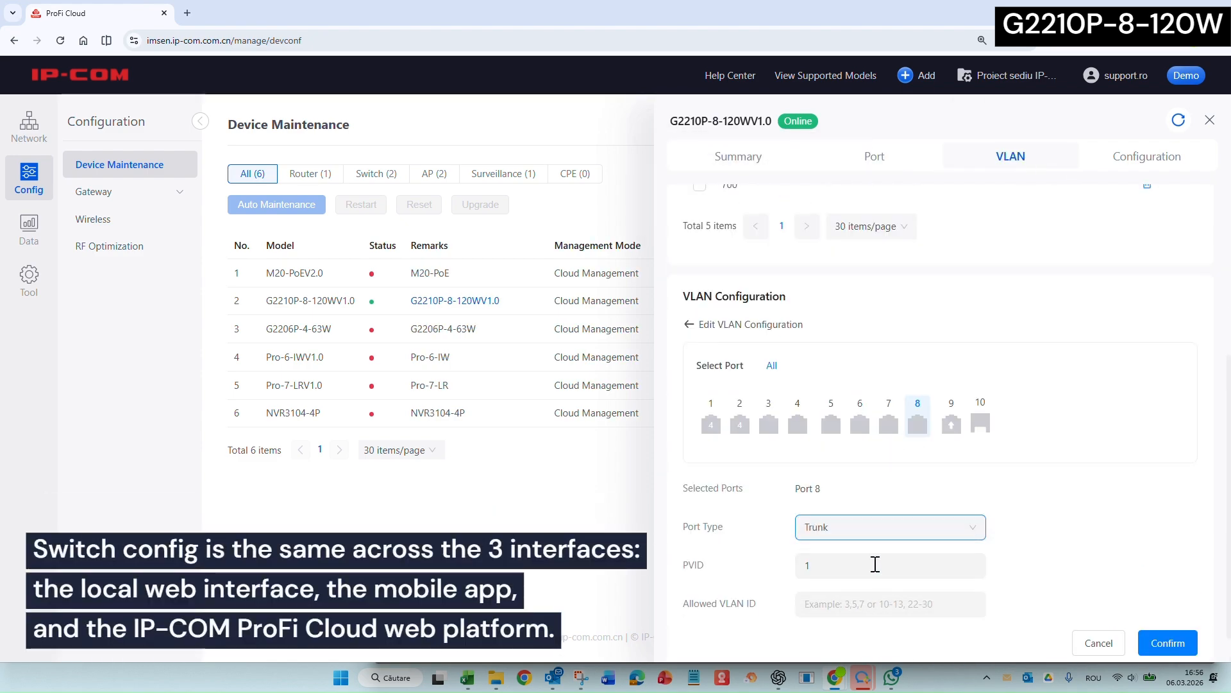
- Extend the VLAN port selection to ports 7-9 and set PVID to Customize
click(952, 423)
click(889, 466)
click(887, 566)
click(888, 534)
scroll(898, 536, down, 2)
click(936, 529)
click(923, 572)
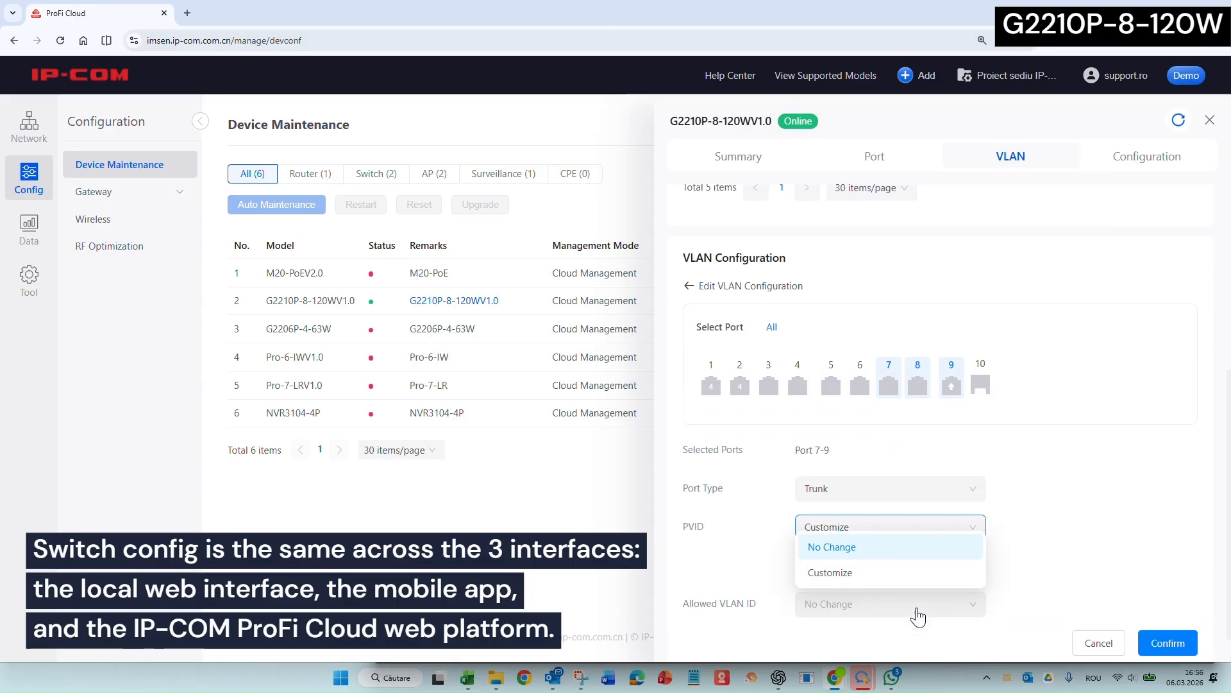
- Select VLAN IDs 200 and 300 in the VLAN ID list
scroll(998, 289, up, 5)
click(853, 390)
click(853, 411)
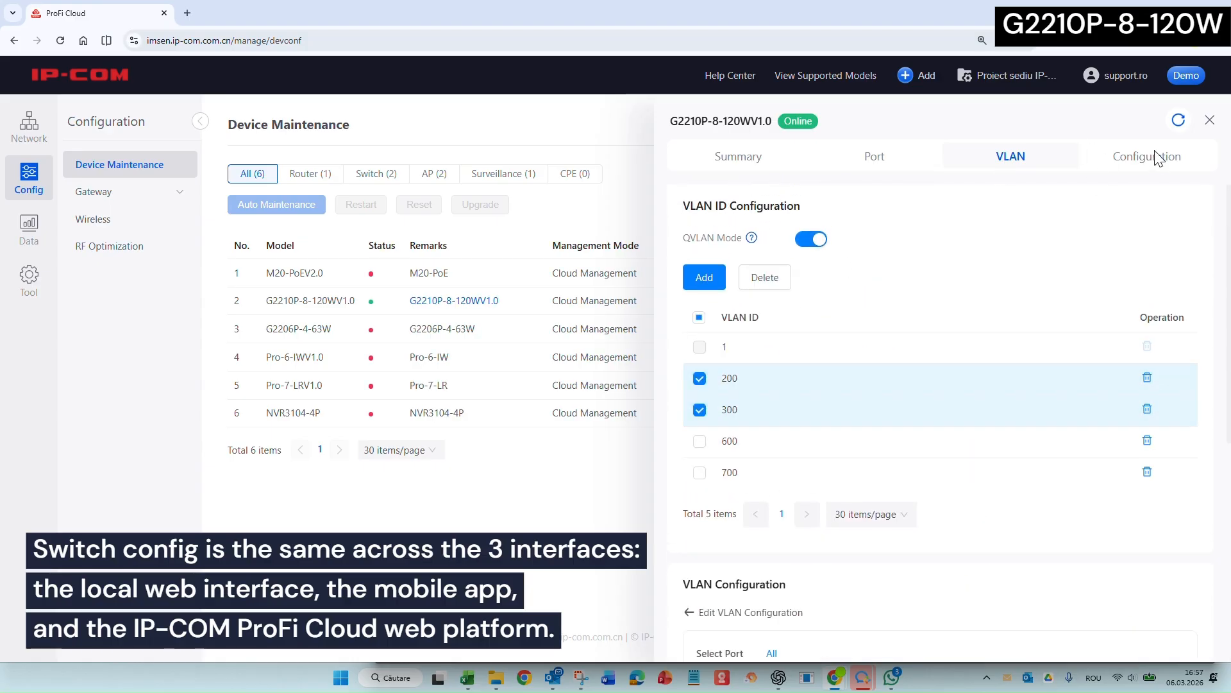
- Review the switch's service, LED and management IP settings, then look through its VLAN settings again
click(1158, 159)
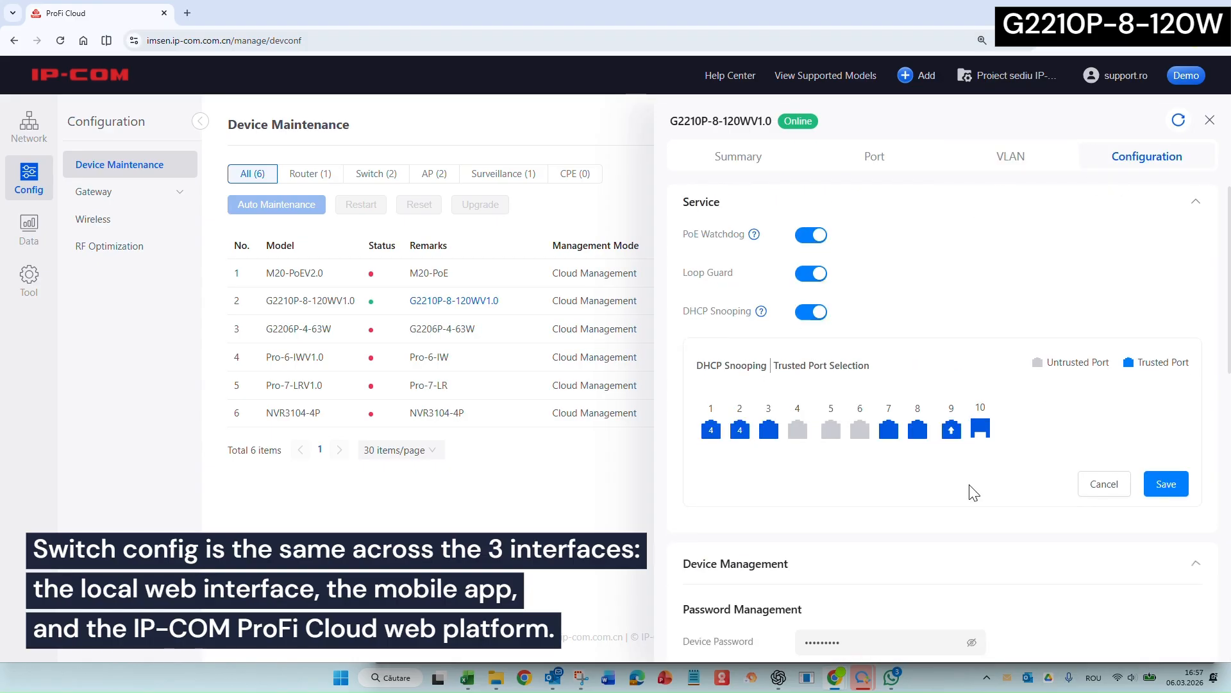
scroll(974, 493, down, 10)
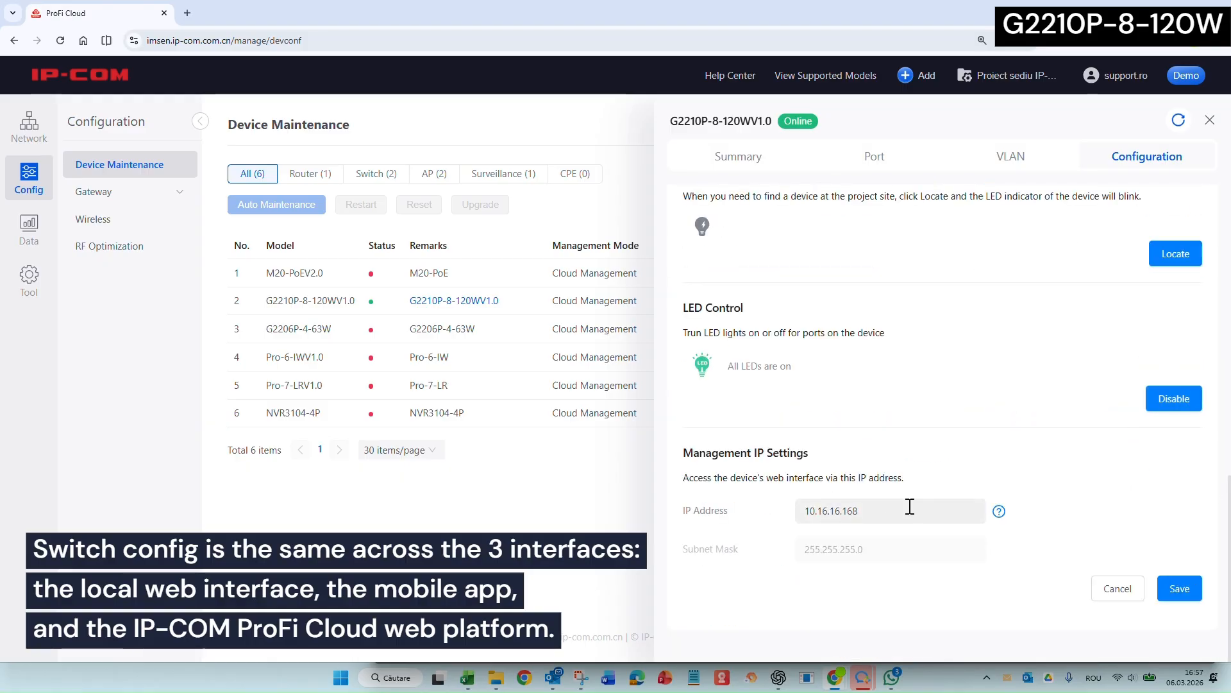
click(1001, 157)
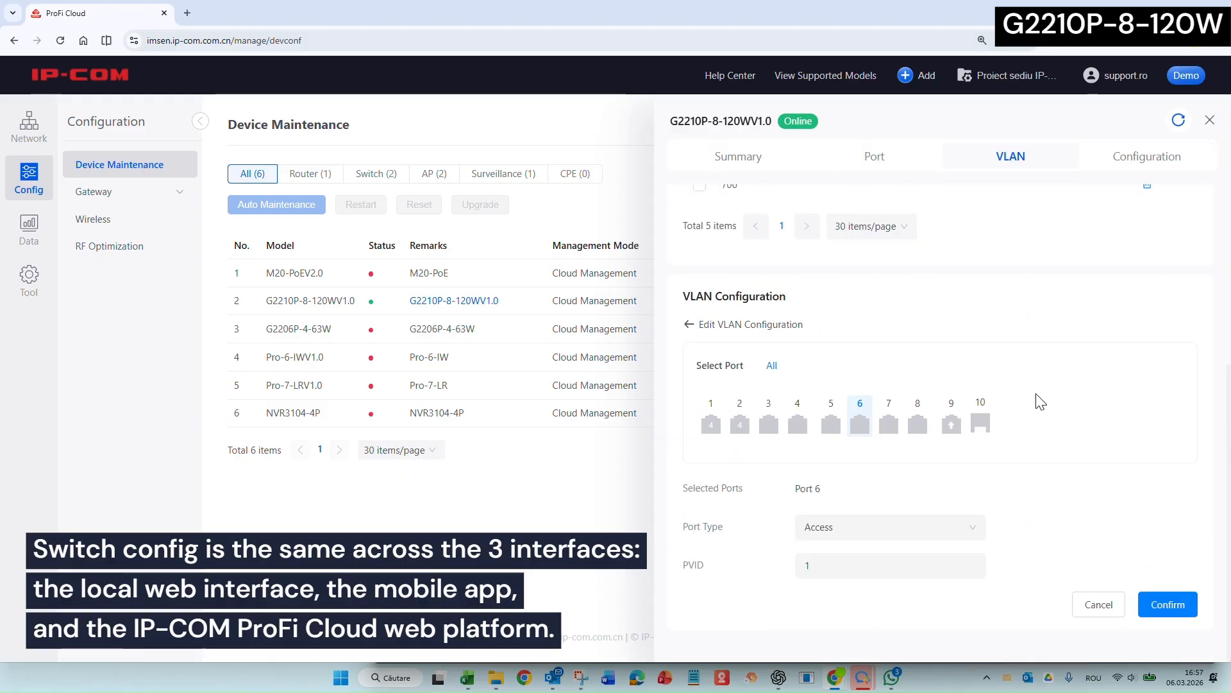
scroll(1041, 403, up, 5)
- Edit port 3 from the port list, view its status options, choose the Auto/Auto rate and set the label to Computer
click(882, 157)
click(1150, 409)
click(901, 292)
click(911, 332)
click(920, 370)
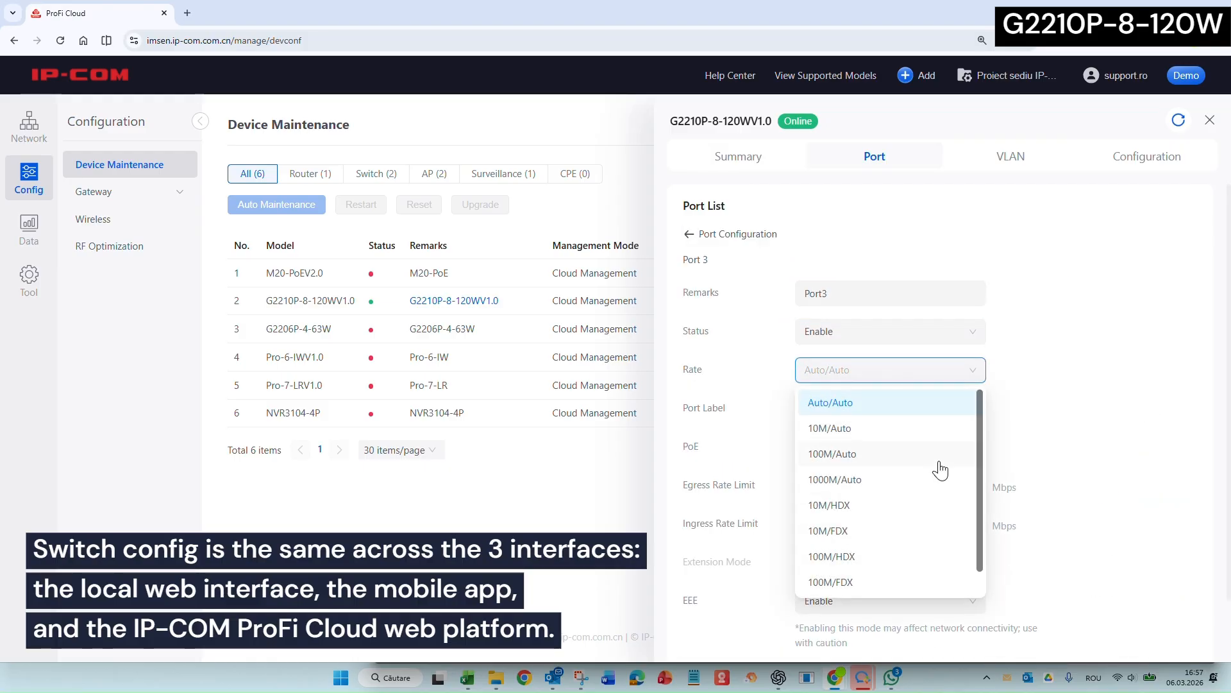
click(924, 403)
click(927, 409)
scroll(930, 478, down, 3)
click(930, 542)
- Set port 3's PoE to Enable and open its EEE options
click(939, 449)
click(930, 485)
scroll(1099, 428, down, 3)
click(924, 530)
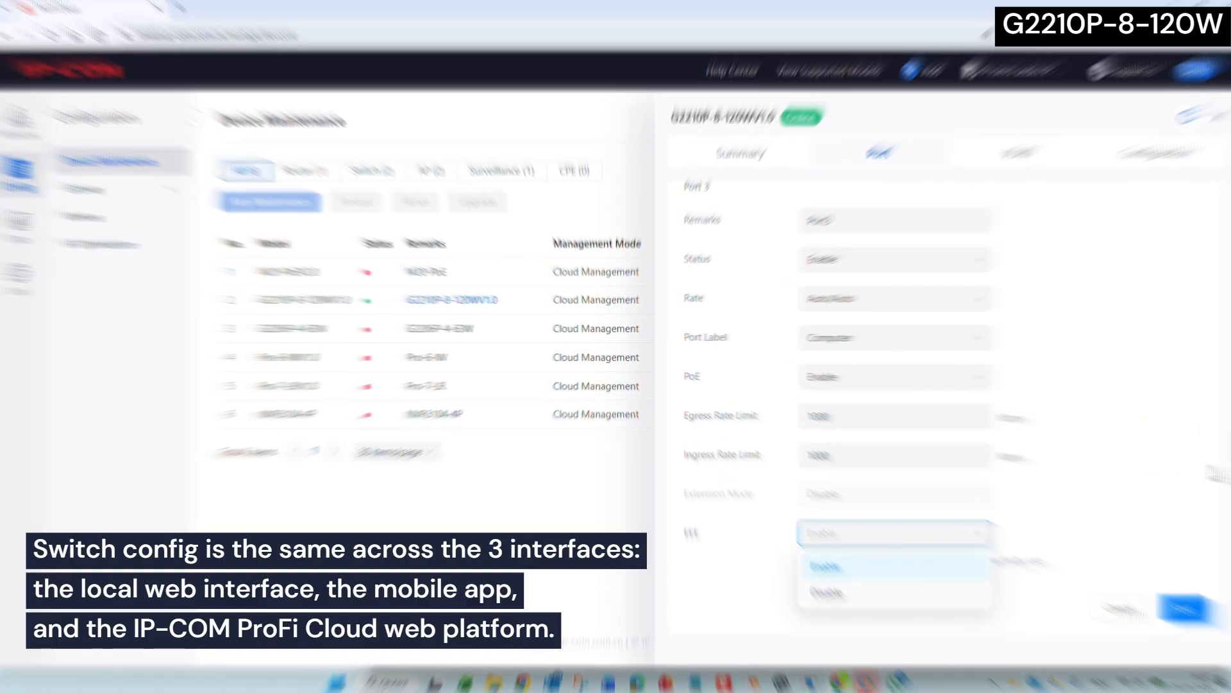